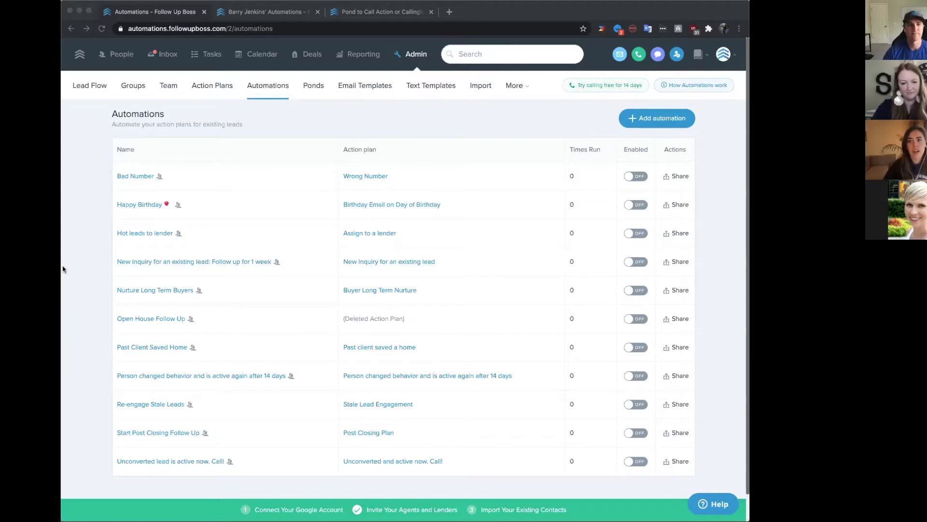
{"action": "left_click", "coordinate": [317, 114]}
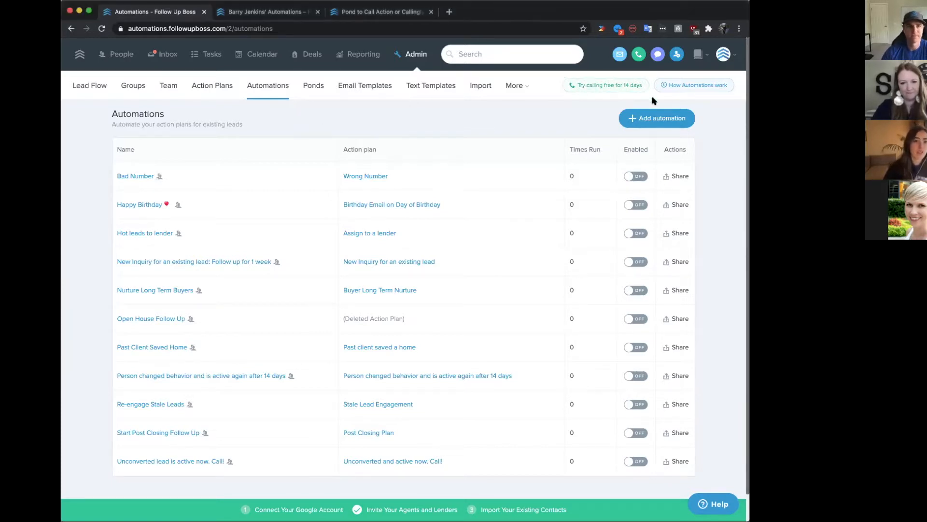
{"action": "left_click", "coordinate": [763, 112]}
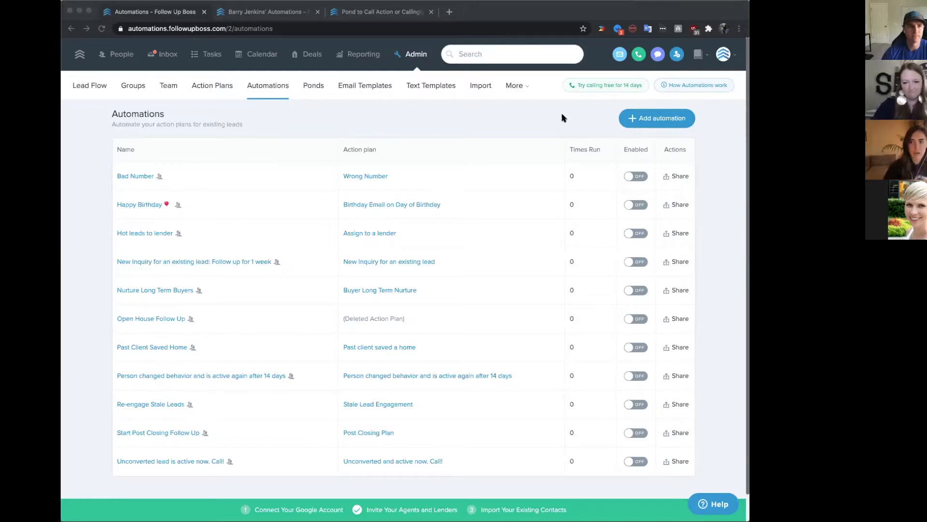
{"action": "left_click", "coordinate": [557, 10]}
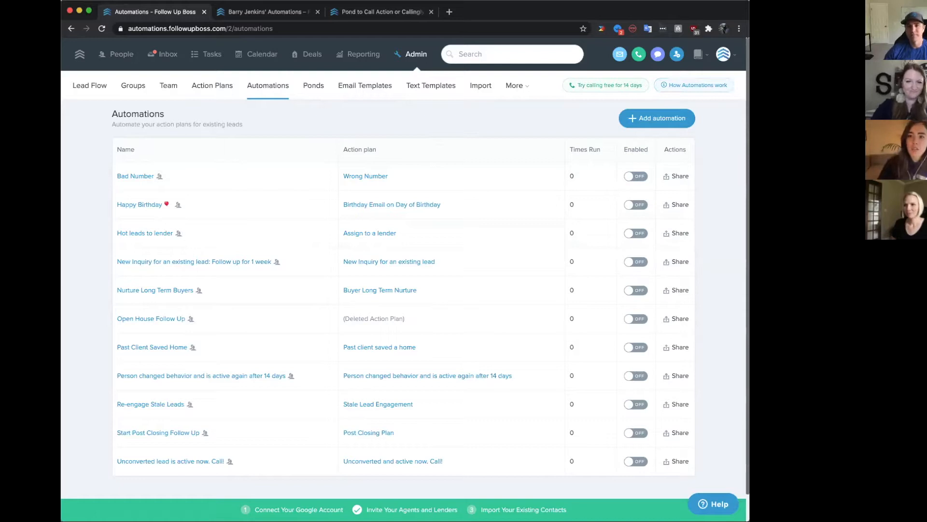
{"action": "left_click_drag", "start_coordinate": [748, 114], "coordinate": [758, 115]}
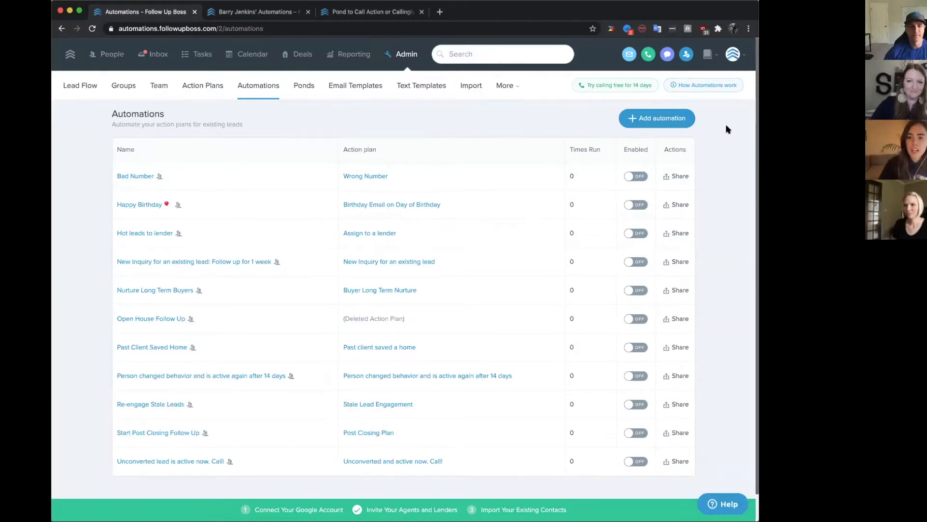
Step: Create a new automation triggered when a property is saved or a property is viewed
{"action": "left_click", "coordinate": [676, 120]}
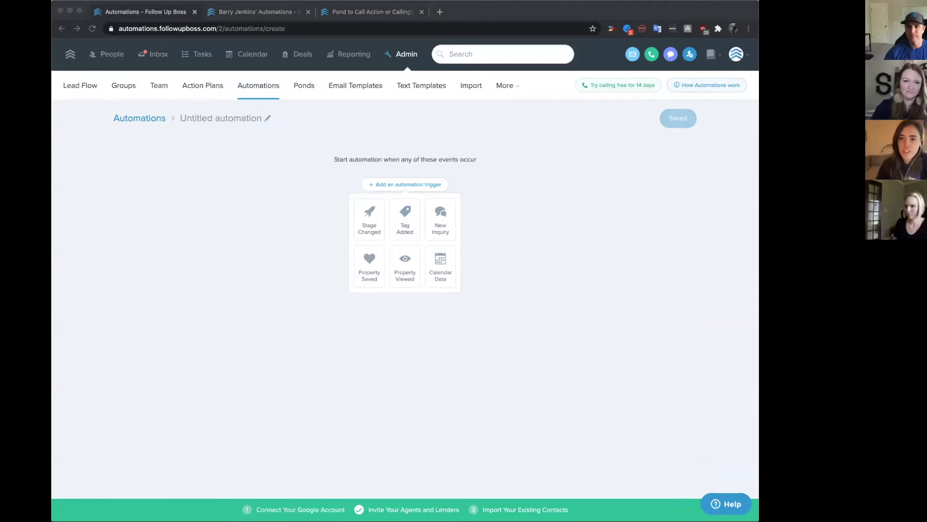
{"action": "left_click", "coordinate": [480, 212]}
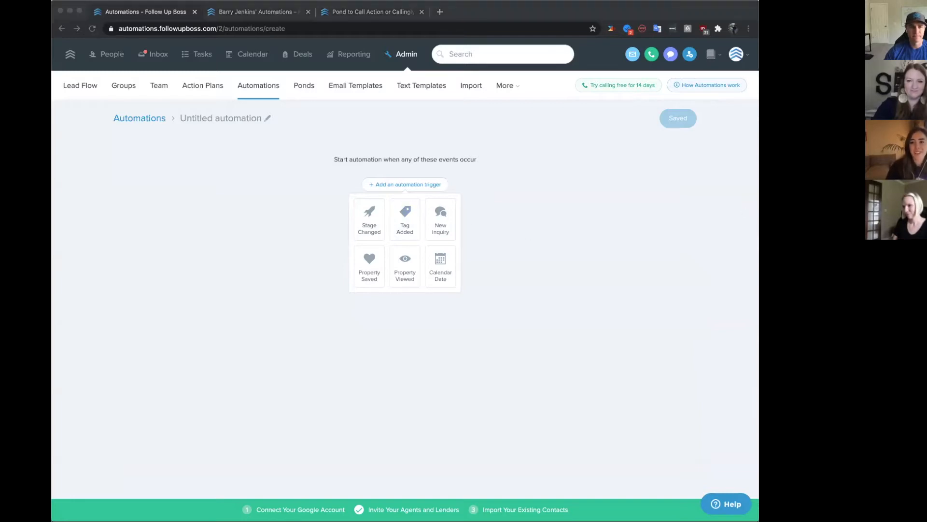
{"action": "left_click", "coordinate": [587, 231]}
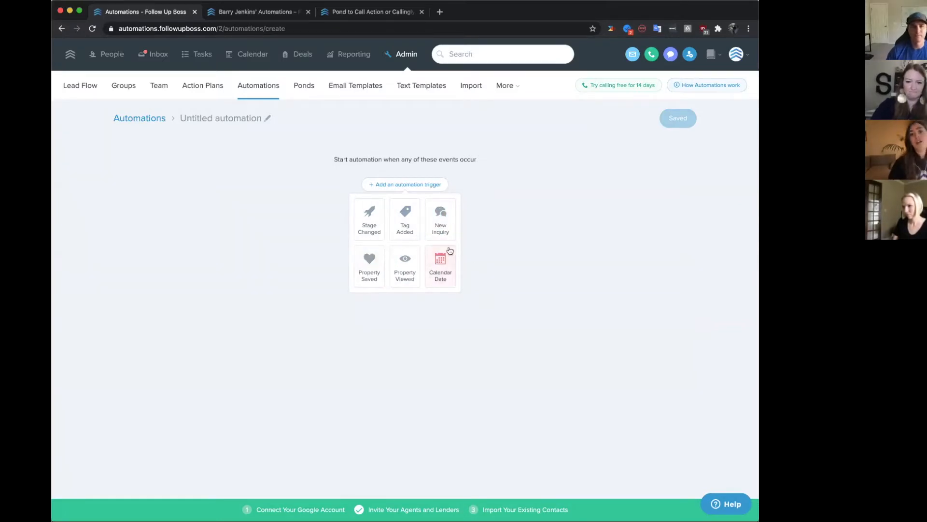
{"action": "left_click", "coordinate": [365, 269]}
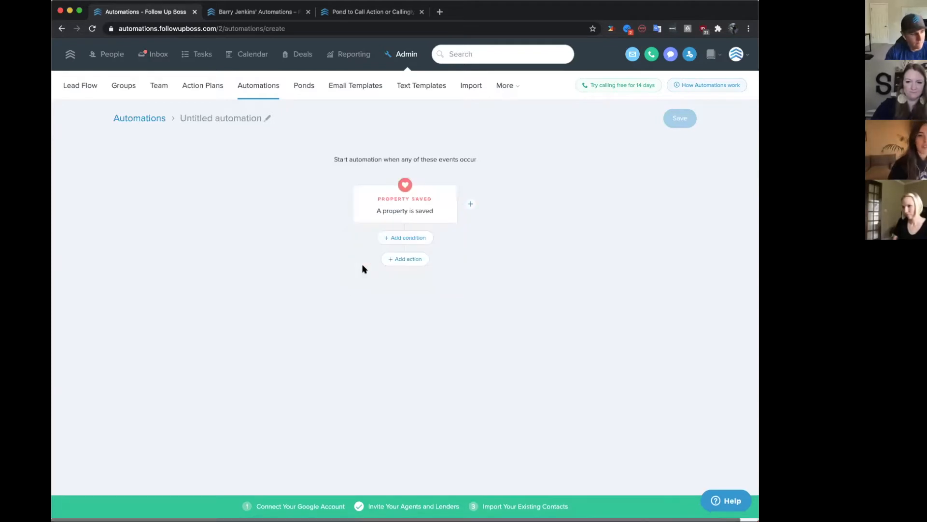
{"action": "left_click", "coordinate": [468, 211]}
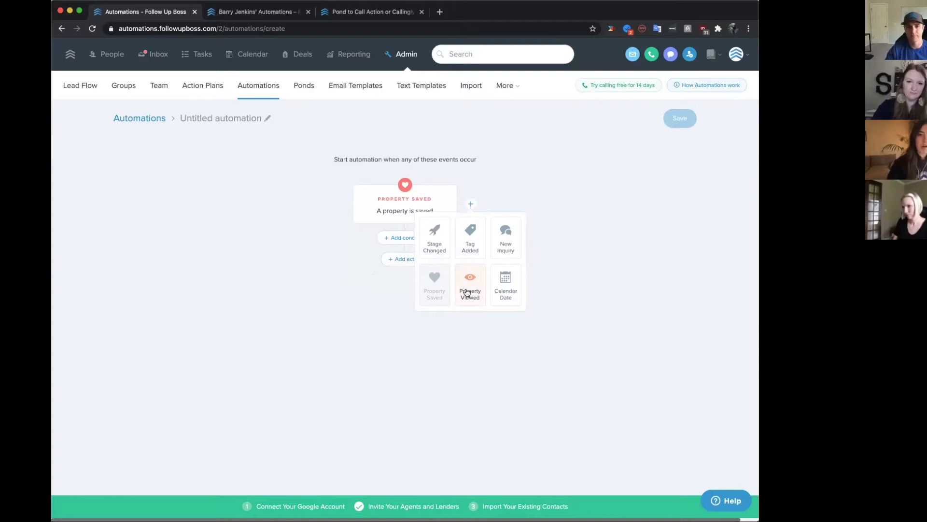
{"action": "left_click", "coordinate": [470, 290]}
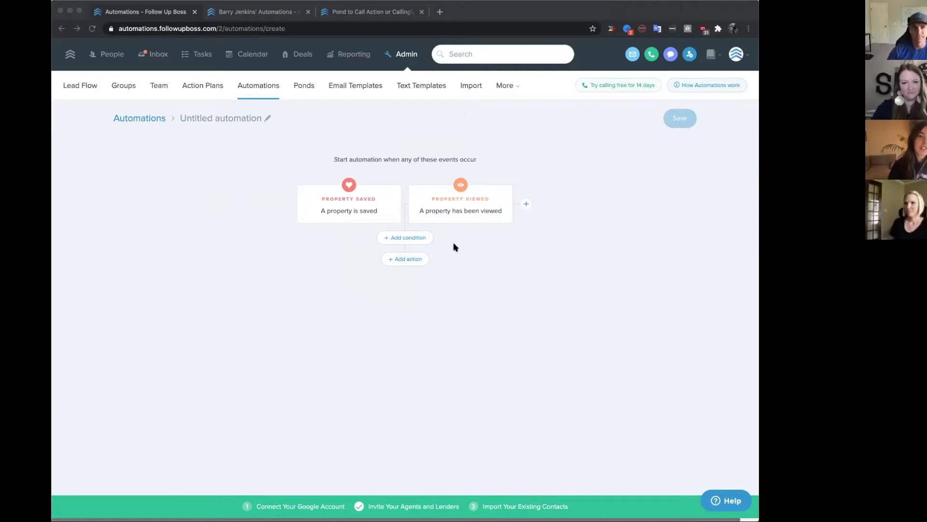
Step: Add a condition to the automation requiring that the email is good
{"action": "left_click", "coordinate": [427, 239]}
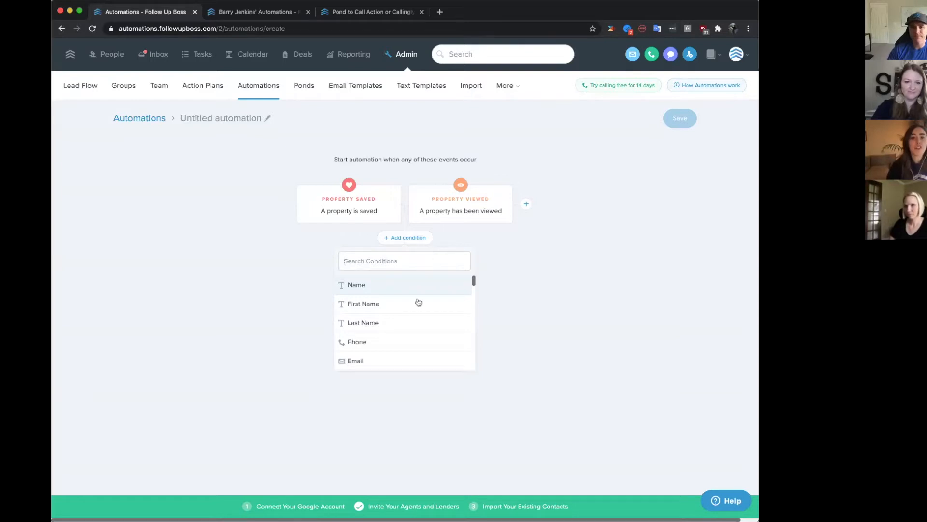
{"action": "scroll", "coordinate": [413, 321], "scroll_direction": "down", "scroll_amount": 2}
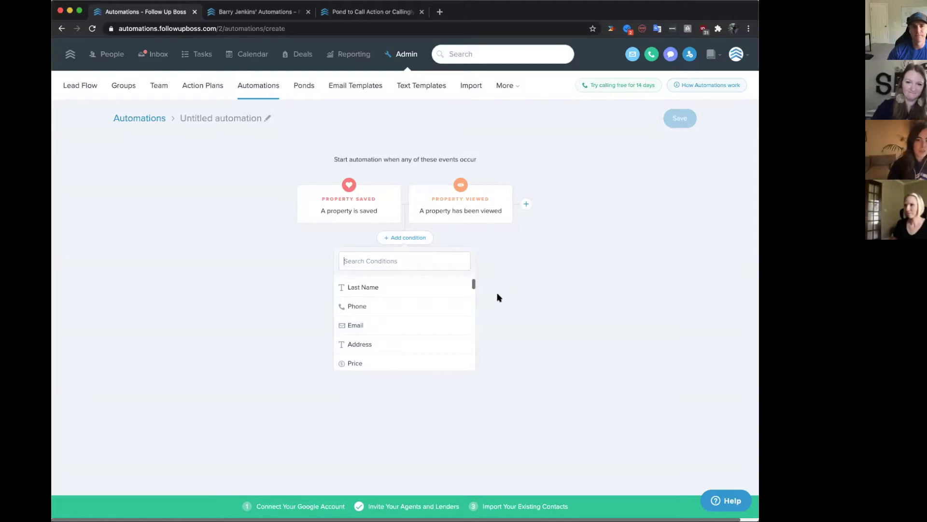
{"action": "left_click", "coordinate": [445, 329]}
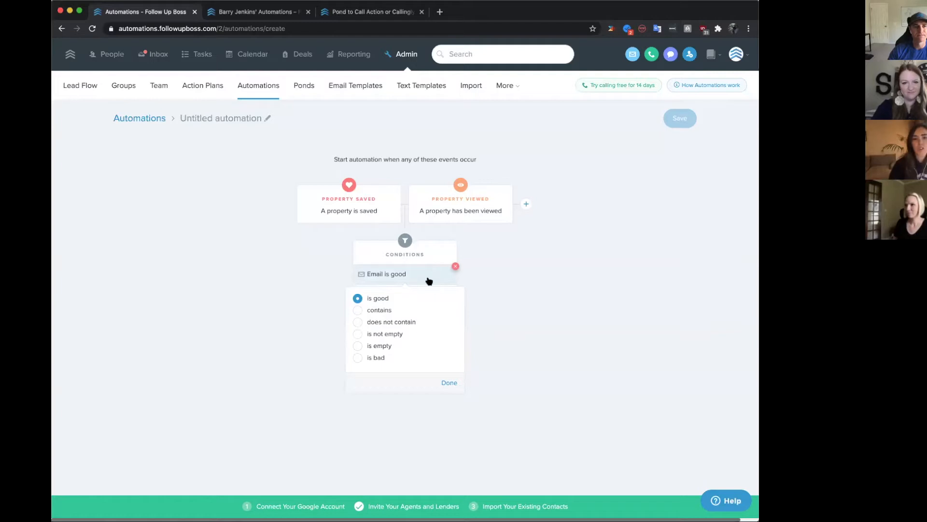
{"action": "left_click", "coordinate": [449, 383]}
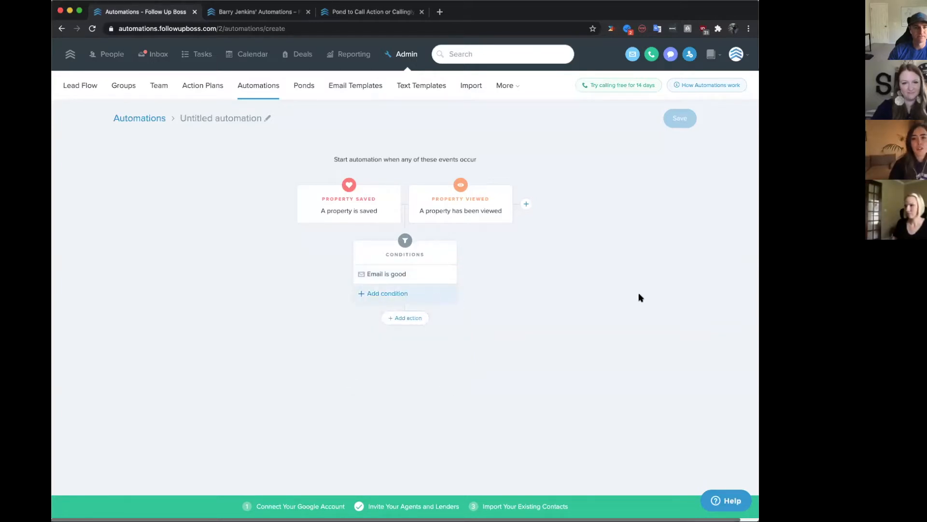
{"action": "left_click", "coordinate": [782, 286]}
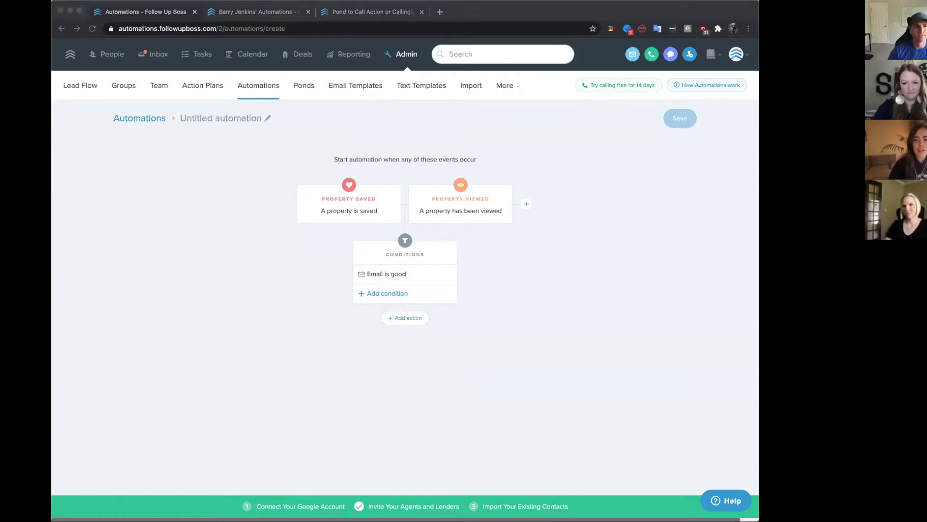
Step: Add a Source condition to the automation that includes the source Company
{"action": "left_click", "coordinate": [416, 299]}
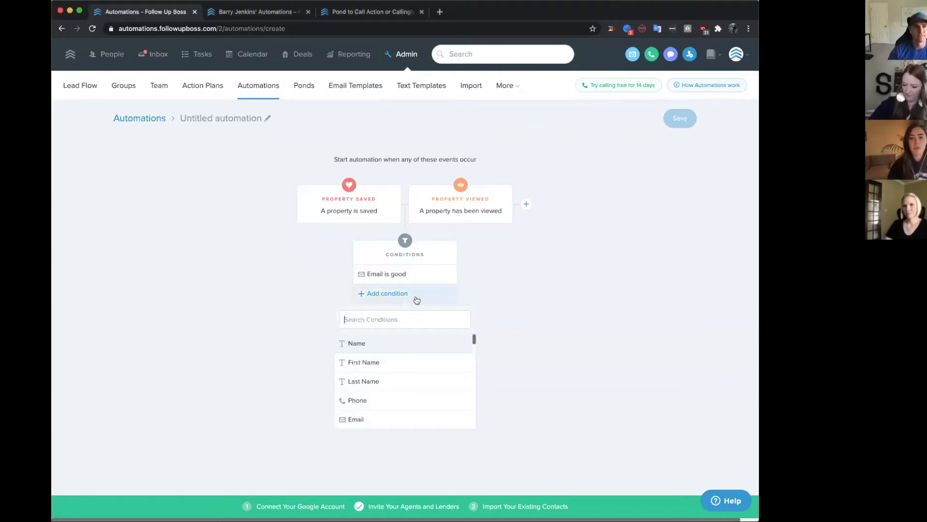
{"action": "type", "text": "sour"}
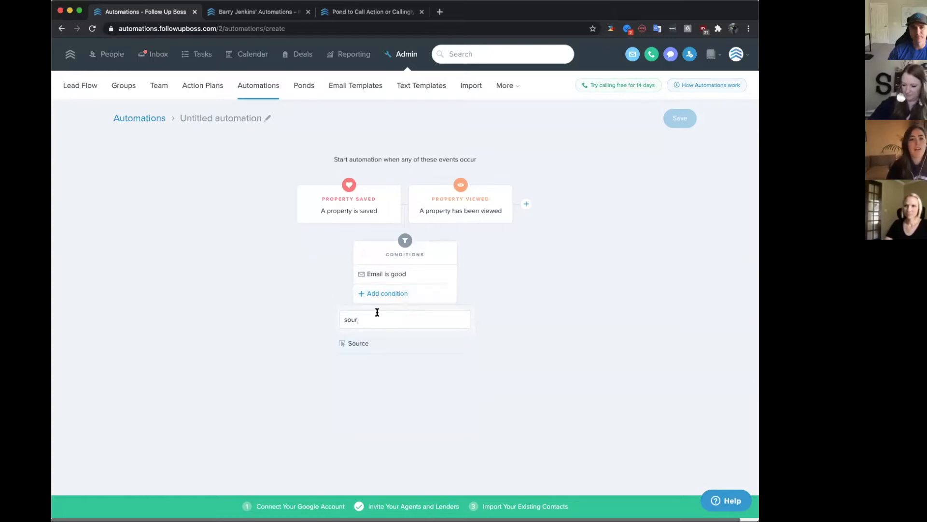
{"action": "left_click", "coordinate": [360, 344]}
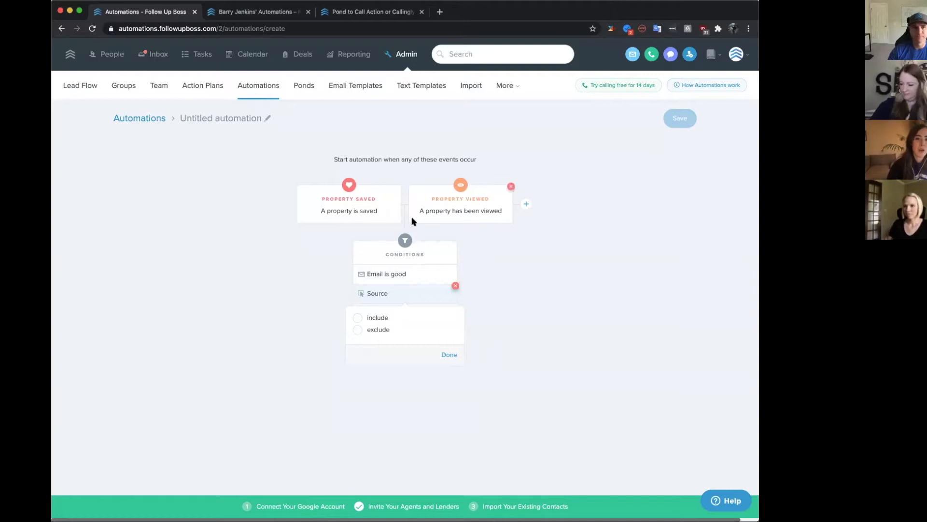
{"action": "left_click", "coordinate": [386, 320]}
{"action": "left_click", "coordinate": [343, 383]}
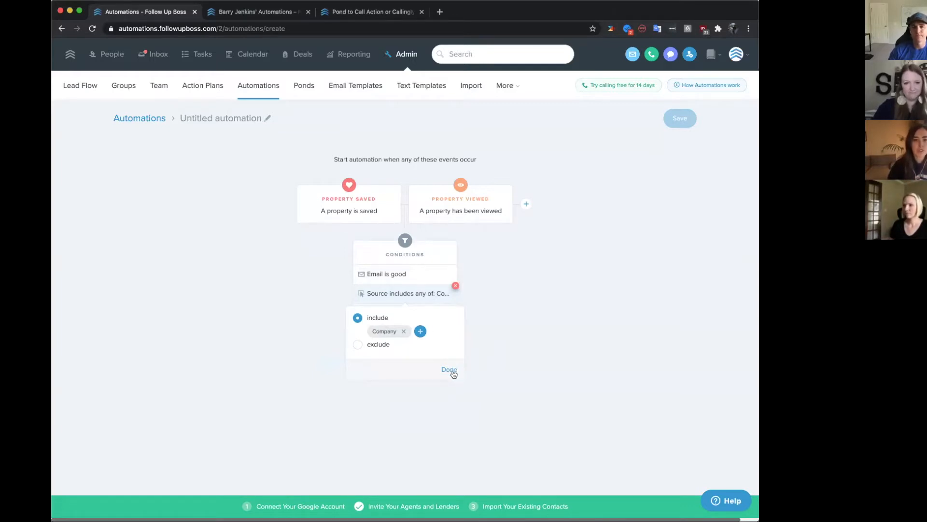
{"action": "left_click", "coordinate": [449, 370]}
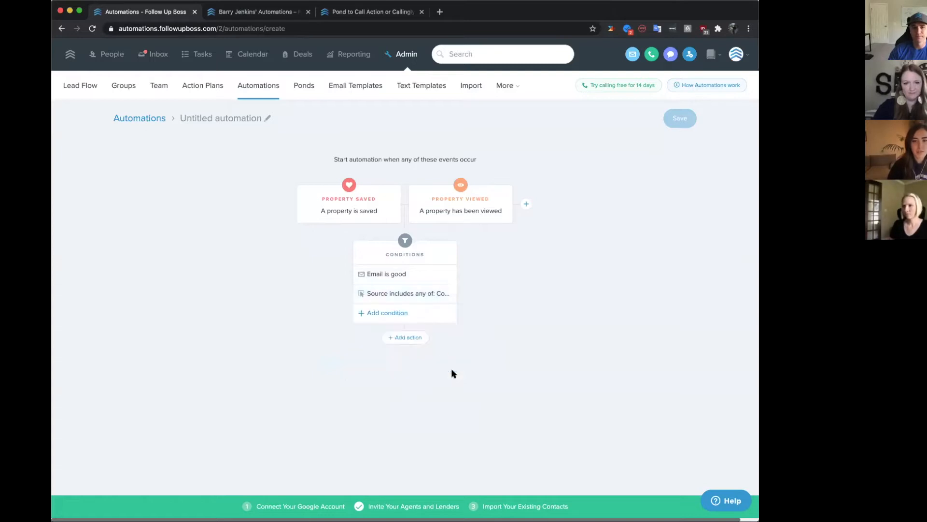
Step: Add a Last Activity condition to the automation, set to more than 30 days ago
{"action": "left_click", "coordinate": [430, 321]}
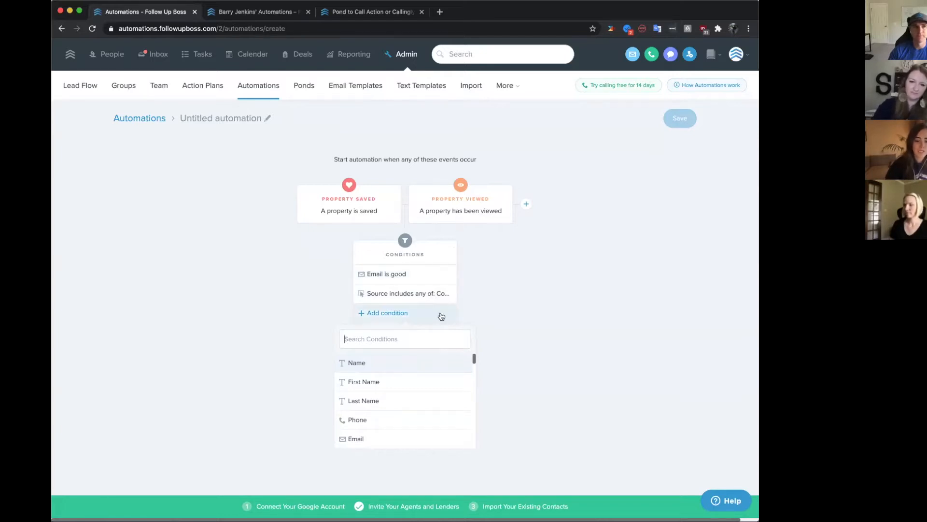
{"action": "type", "text": "last"}
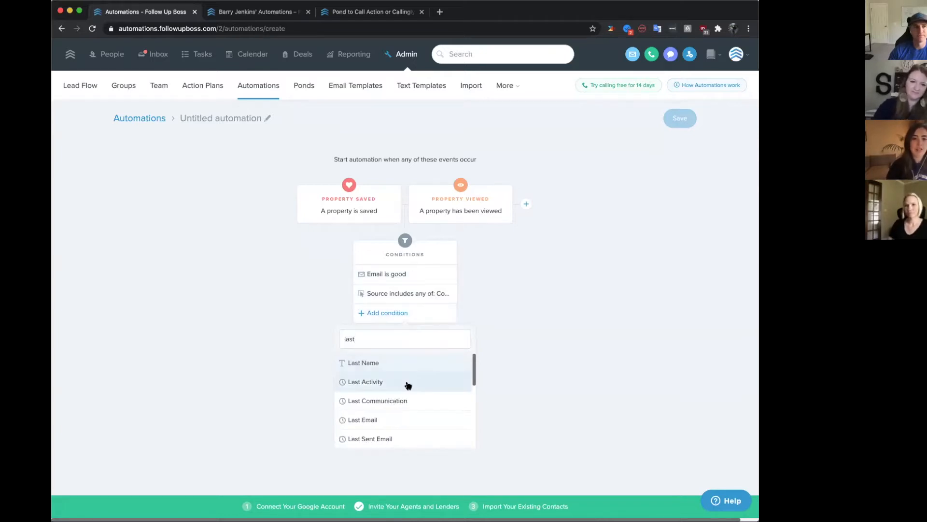
{"action": "left_click", "coordinate": [409, 383]}
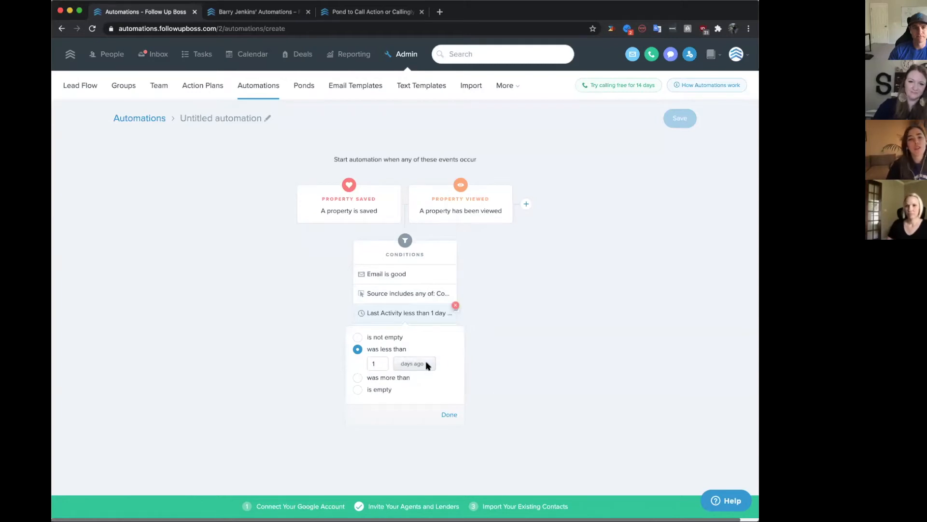
{"action": "left_click", "coordinate": [375, 378]}
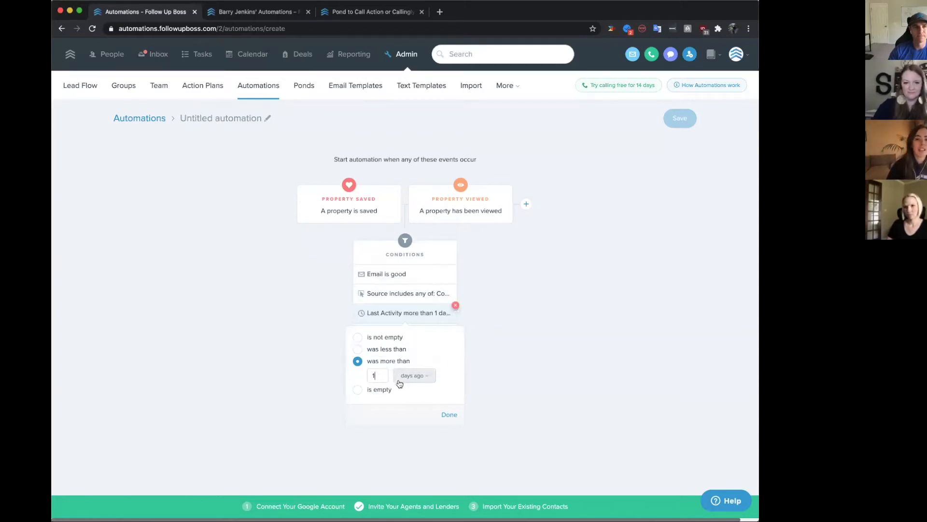
{"action": "key", "text": "BackSpace"}
{"action": "type", "text": "30"}
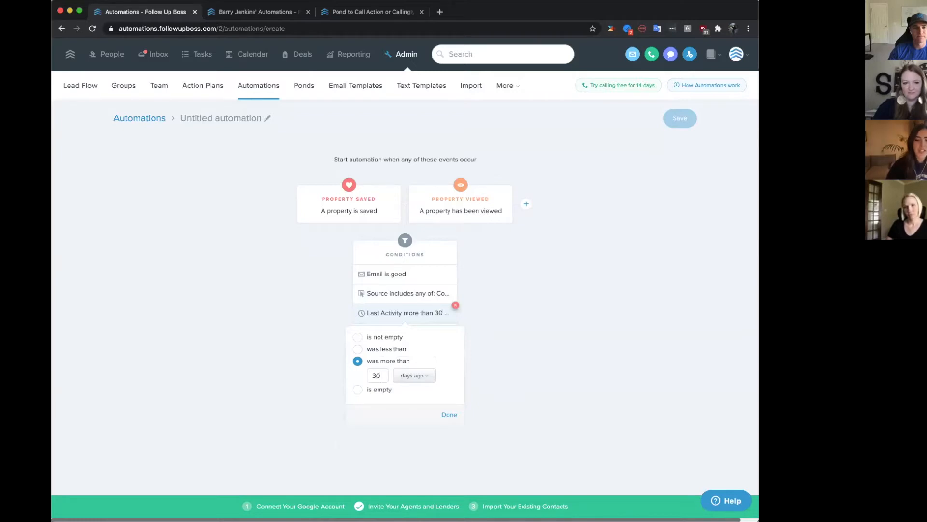
{"action": "left_click", "coordinate": [452, 415]}
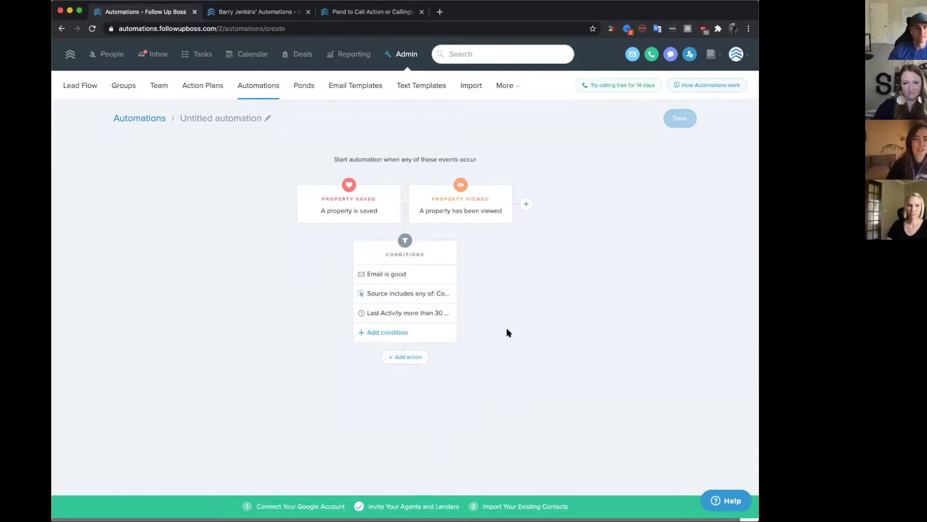
Step: Add a Pond condition to the automation that includes ISA Pond
{"action": "left_click", "coordinate": [757, 338]}
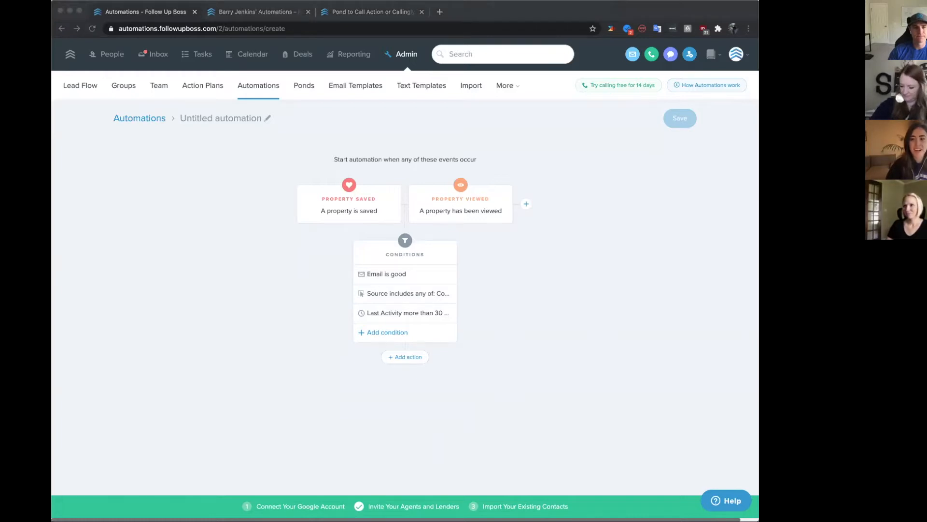
{"action": "left_click", "coordinate": [598, 315]}
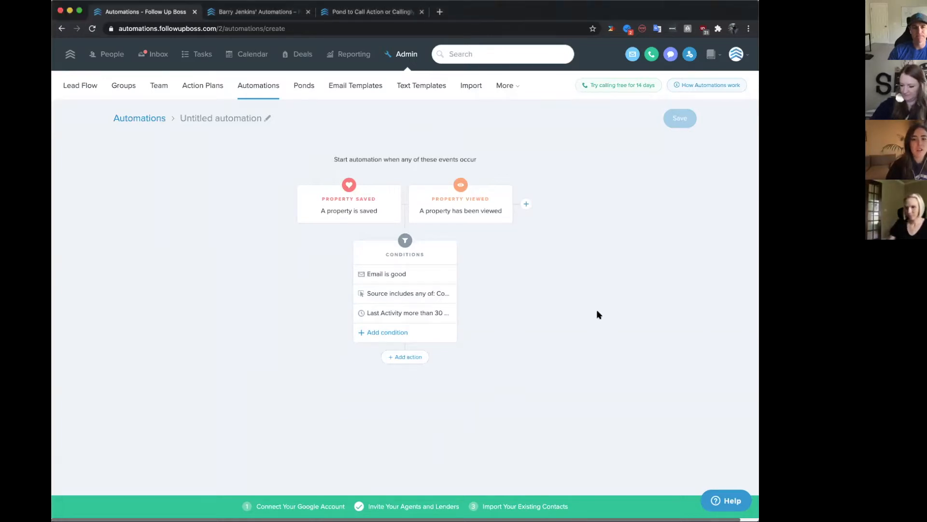
{"action": "left_click", "coordinate": [446, 332]}
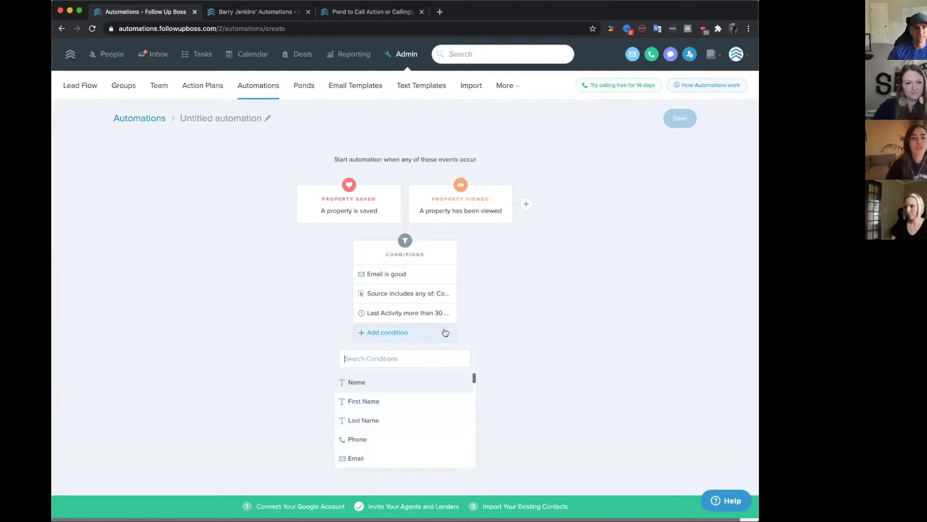
{"action": "type", "text": "pond"}
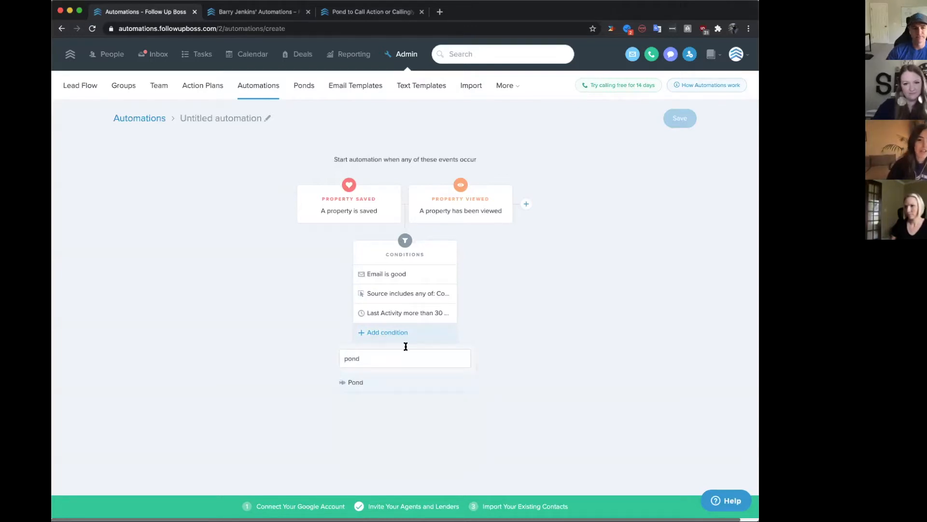
{"action": "left_click", "coordinate": [385, 382]}
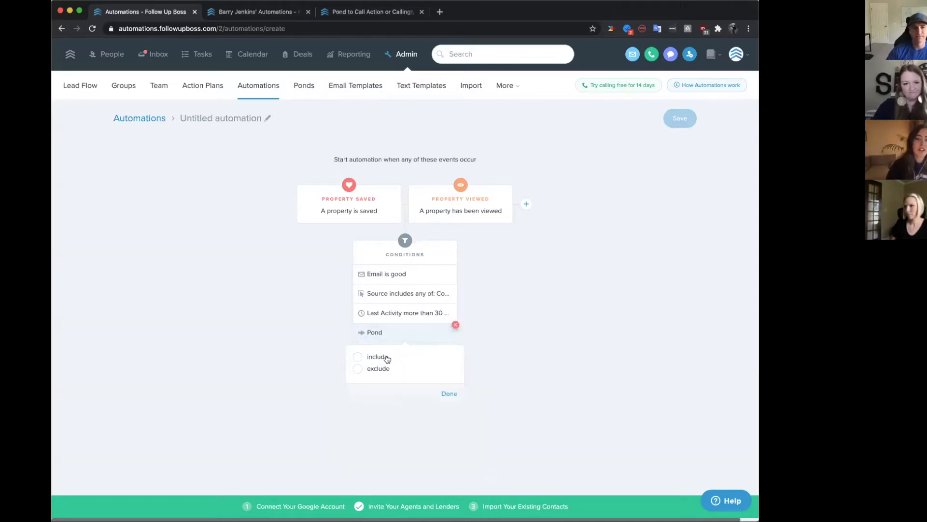
{"action": "left_click", "coordinate": [385, 358]}
{"action": "left_click", "coordinate": [345, 405]}
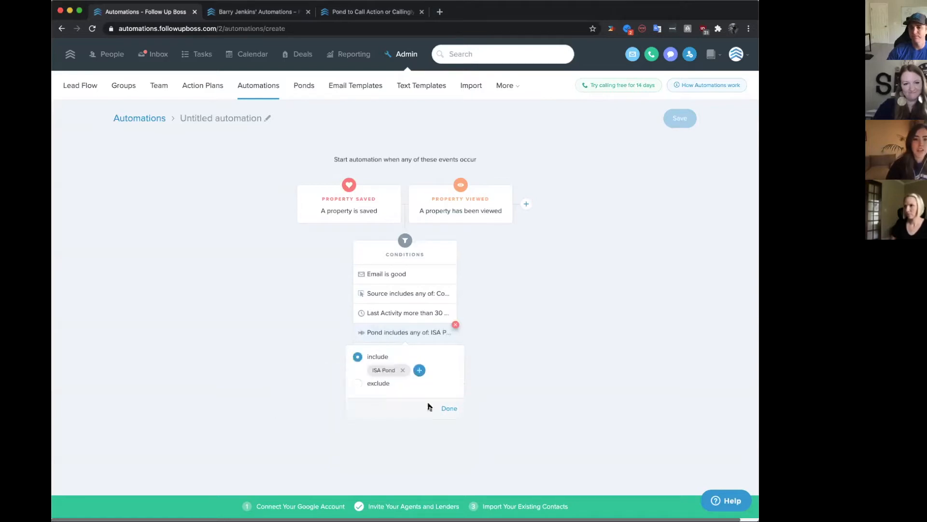
{"action": "left_click", "coordinate": [456, 411]}
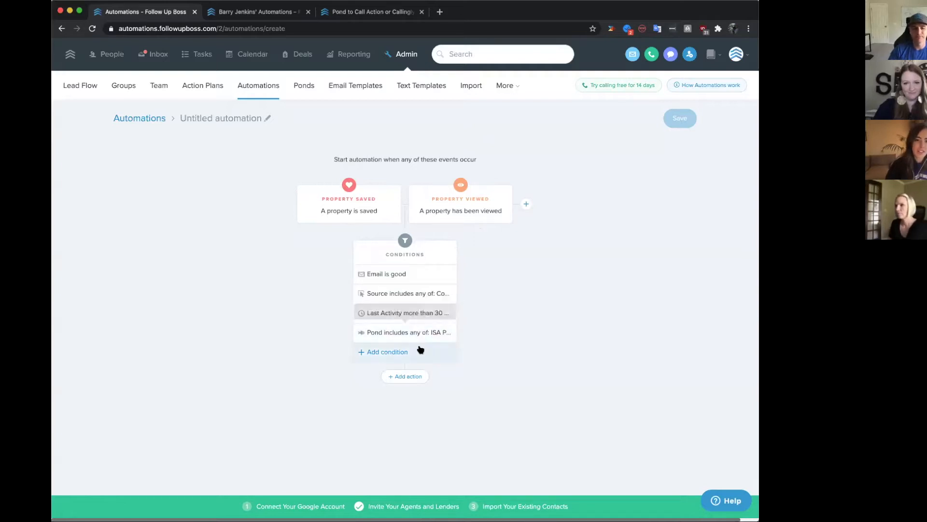
Step: Add an action to the automation that starts the Buyer New Lead Website Registration action plan
{"action": "left_click", "coordinate": [419, 379]}
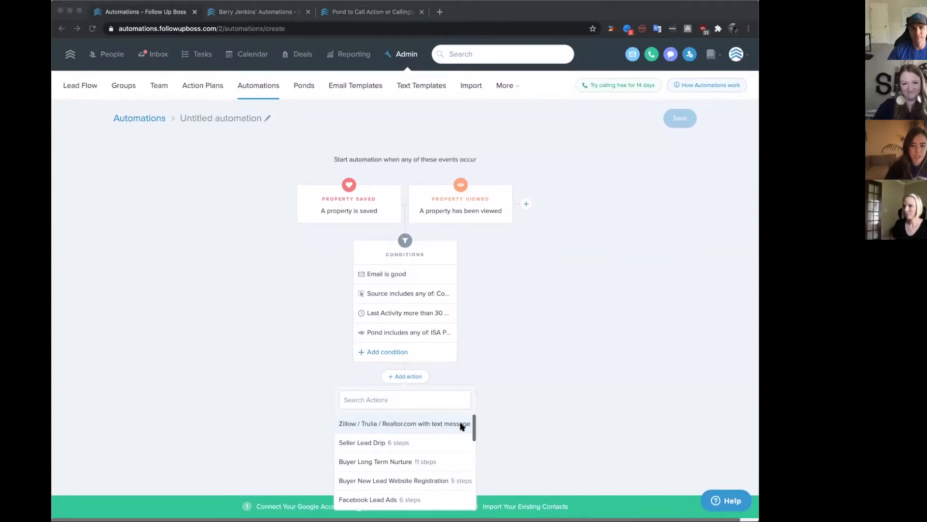
{"action": "scroll", "coordinate": [461, 425], "scroll_direction": "down", "scroll_amount": 2}
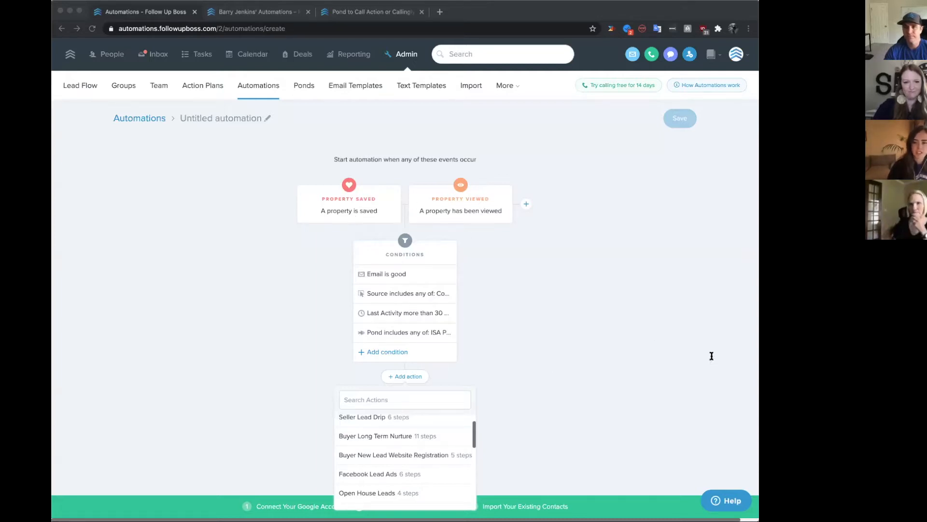
{"action": "left_click", "coordinate": [419, 455]}
{"action": "left_click", "coordinate": [494, 439]}
{"action": "scroll", "coordinate": [490, 425], "scroll_direction": "down", "scroll_amount": 2}
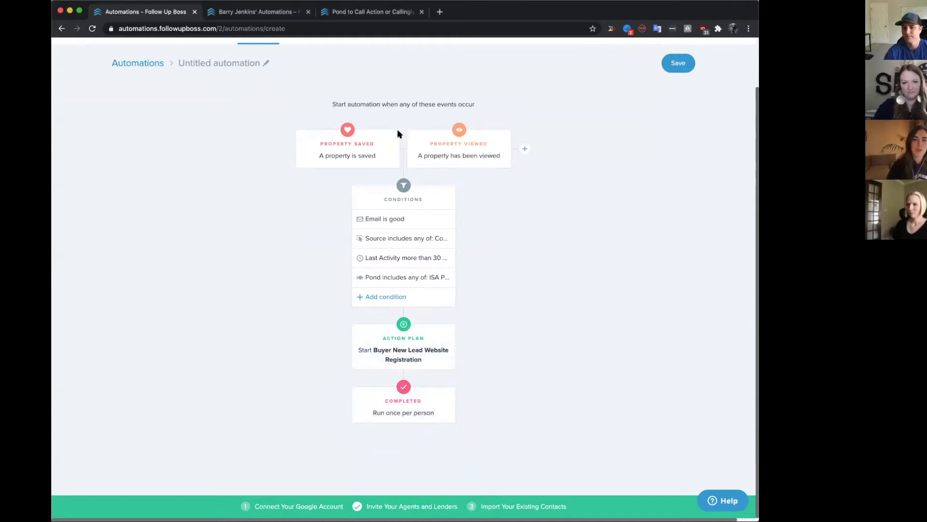
Step: Try the option to run the automation multiple times per person, and switch it back to once per person
{"action": "left_click", "coordinate": [418, 421]}
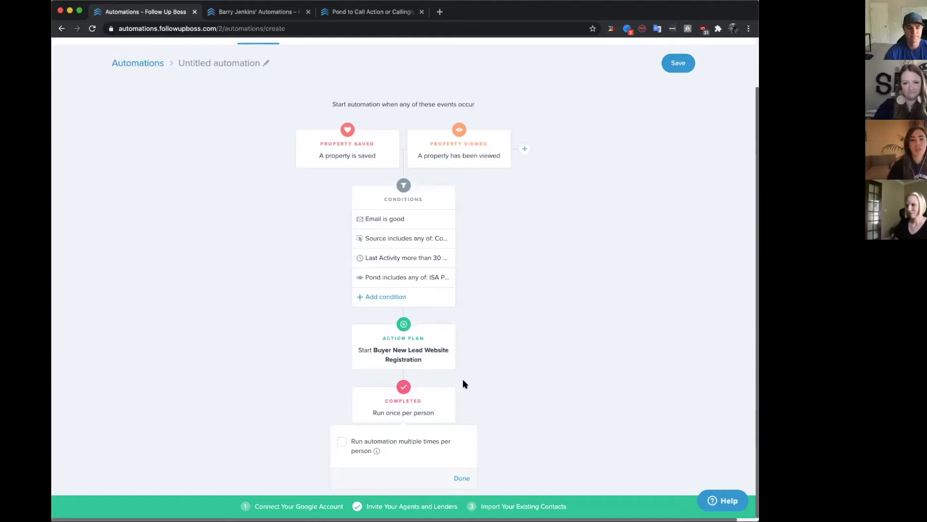
{"action": "left_click", "coordinate": [342, 441]}
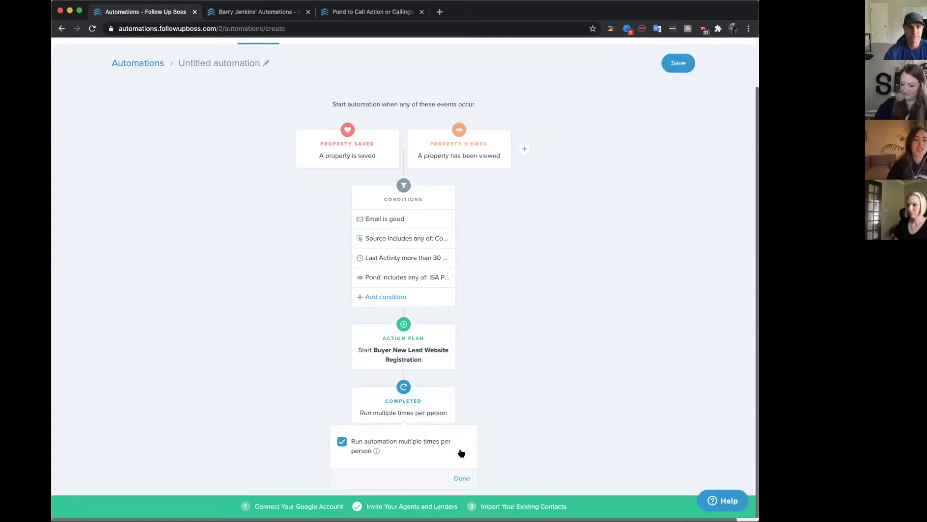
{"action": "left_click", "coordinate": [382, 445]}
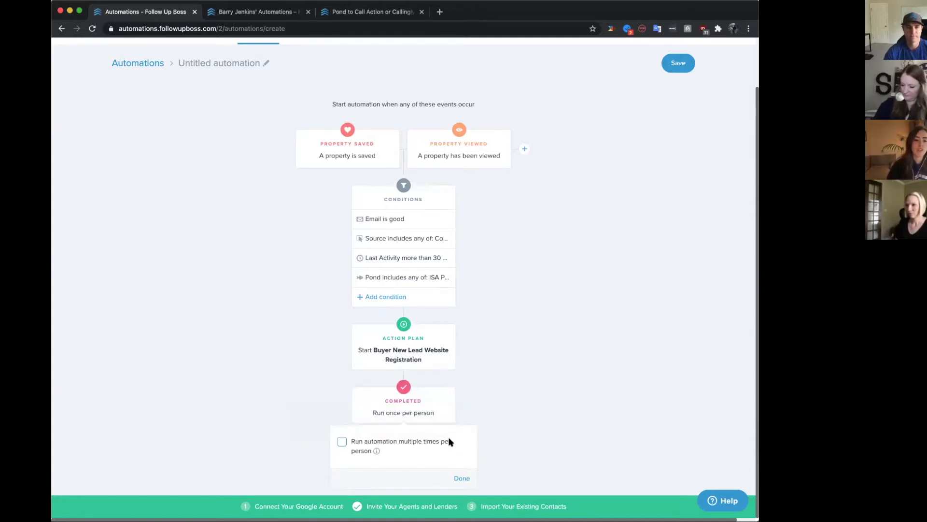
{"action": "left_click", "coordinate": [462, 479]}
Step: Name the automation New Website Activity and save it without enabling it
{"action": "scroll", "coordinate": [551, 329], "scroll_direction": "up", "scroll_amount": 1}
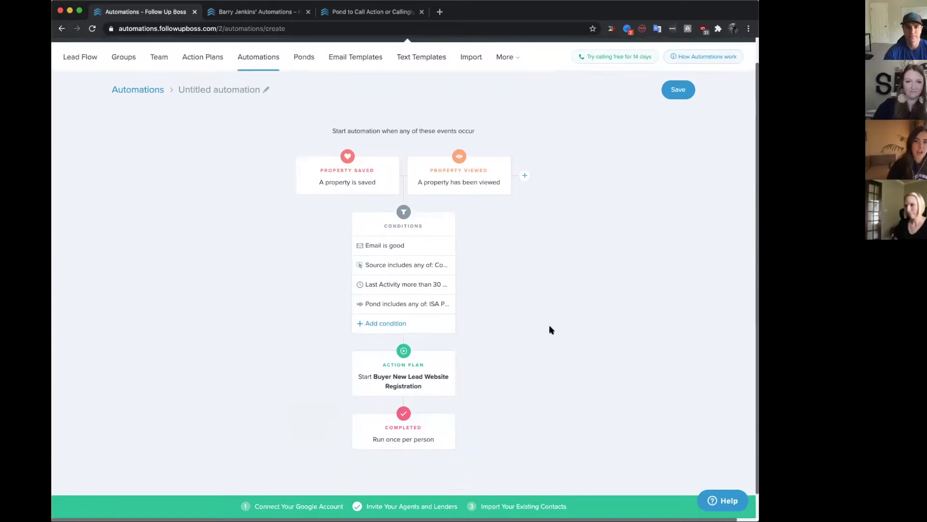
{"action": "scroll", "coordinate": [551, 329], "scroll_direction": "up", "scroll_amount": 1}
{"action": "left_click", "coordinate": [264, 118]}
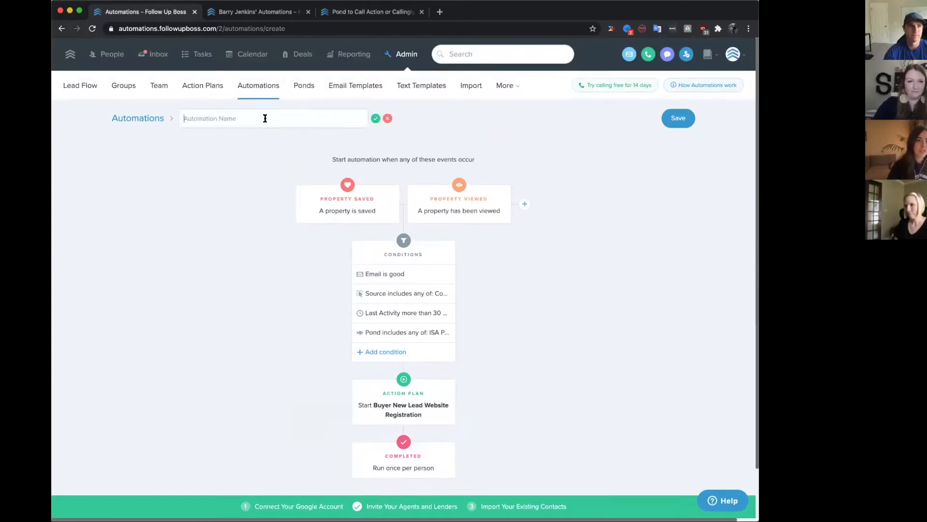
{"action": "type", "text": "New"}
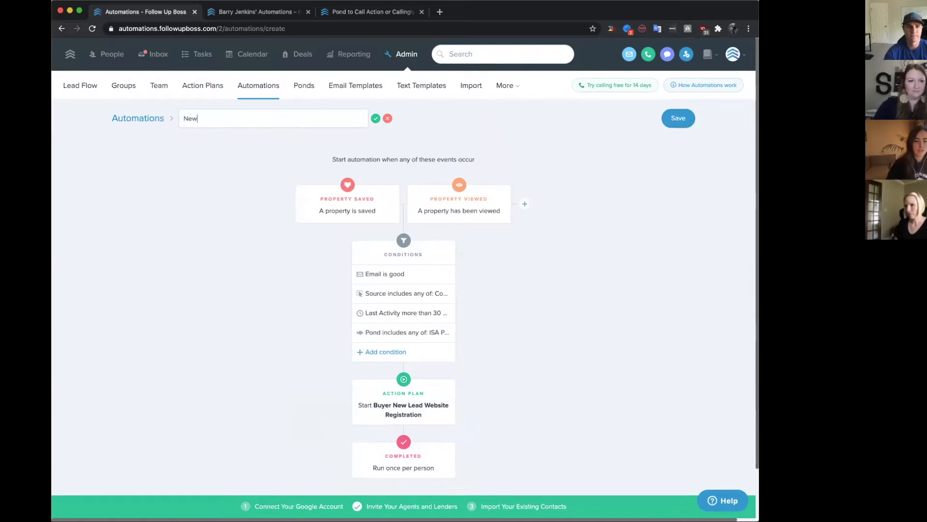
{"action": "type", "text": " Website Activity"}
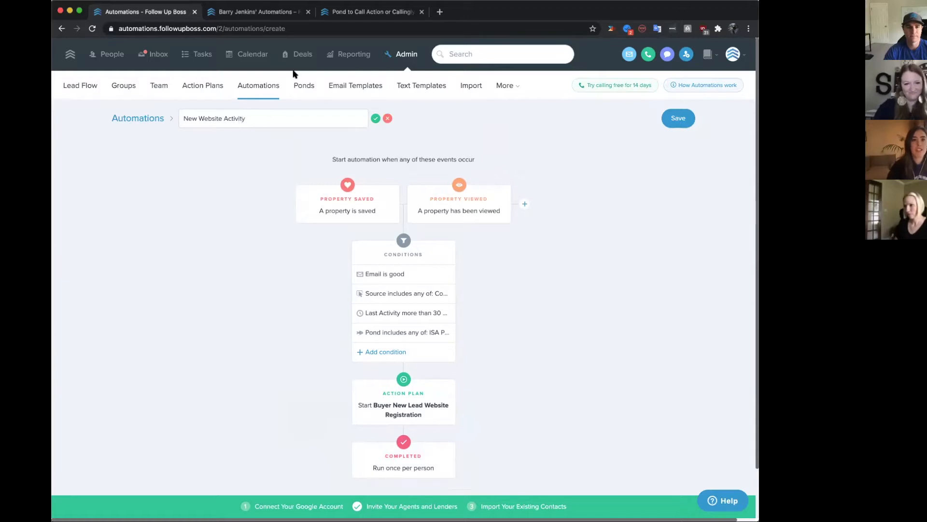
{"action": "left_click", "coordinate": [375, 119]}
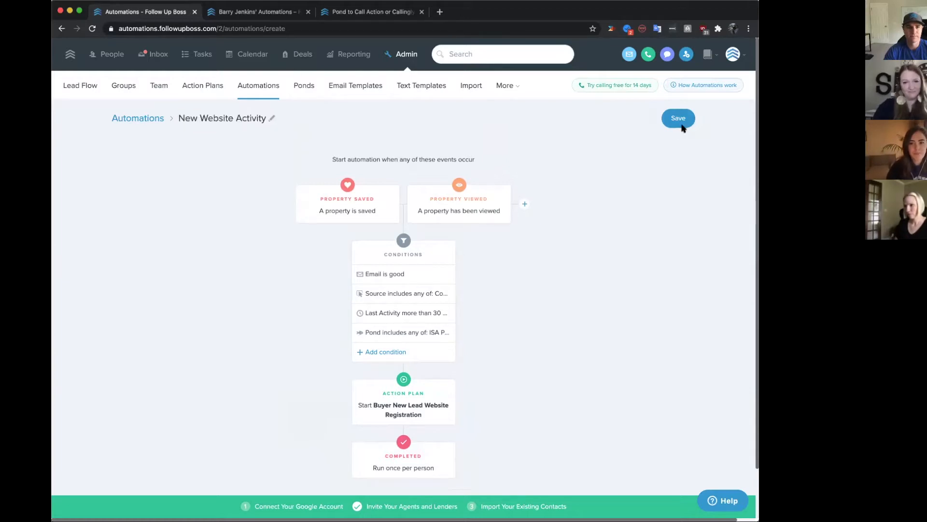
{"action": "left_click", "coordinate": [682, 127]}
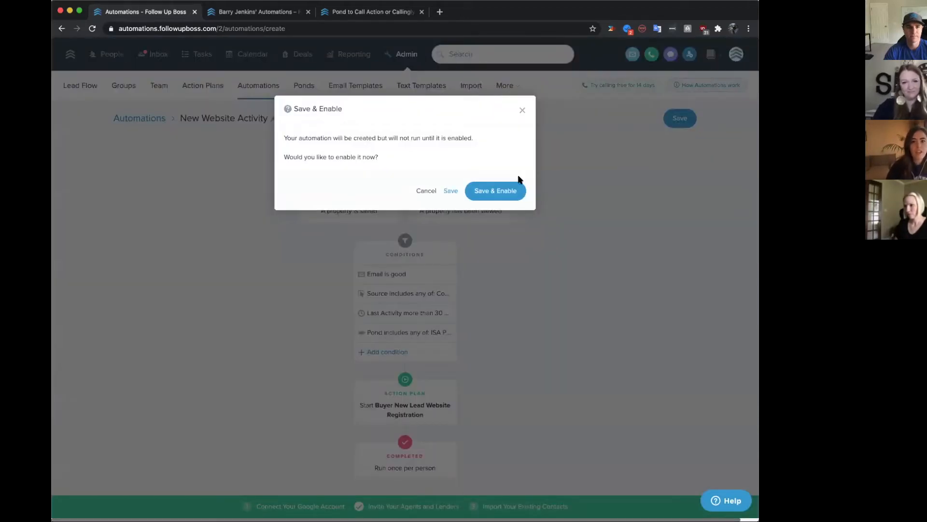
{"action": "left_click", "coordinate": [449, 191]}
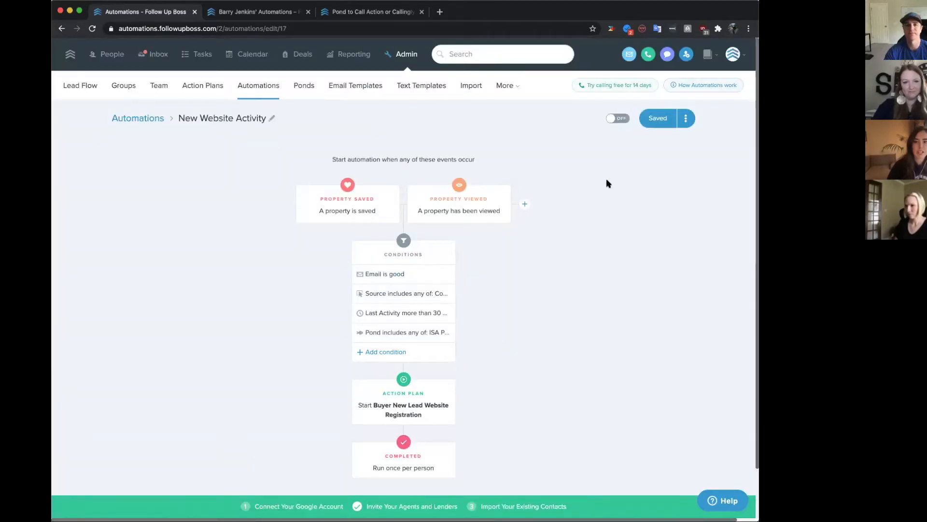
Step: Enable sharing for the New Website Activity automation and copy its custom share link
{"action": "scroll", "coordinate": [618, 211], "scroll_direction": "down", "scroll_amount": 1}
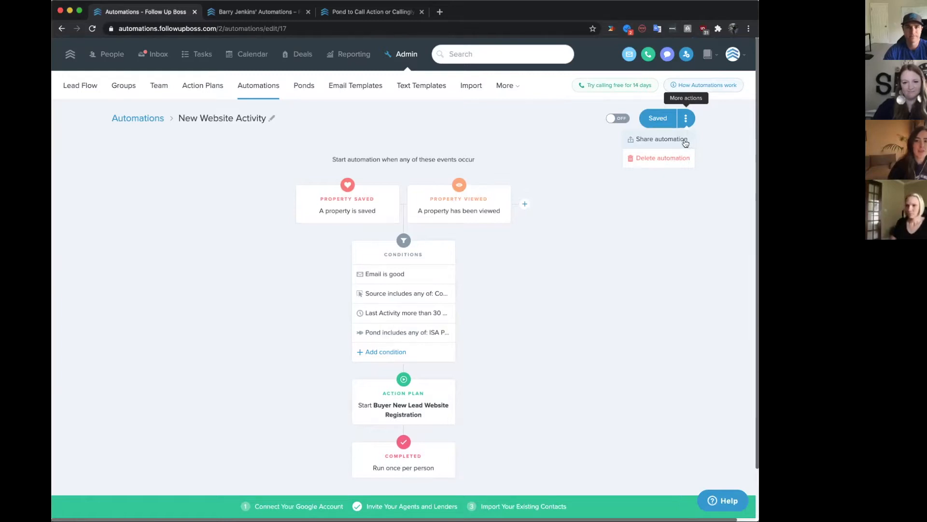
{"action": "left_click", "coordinate": [686, 142]}
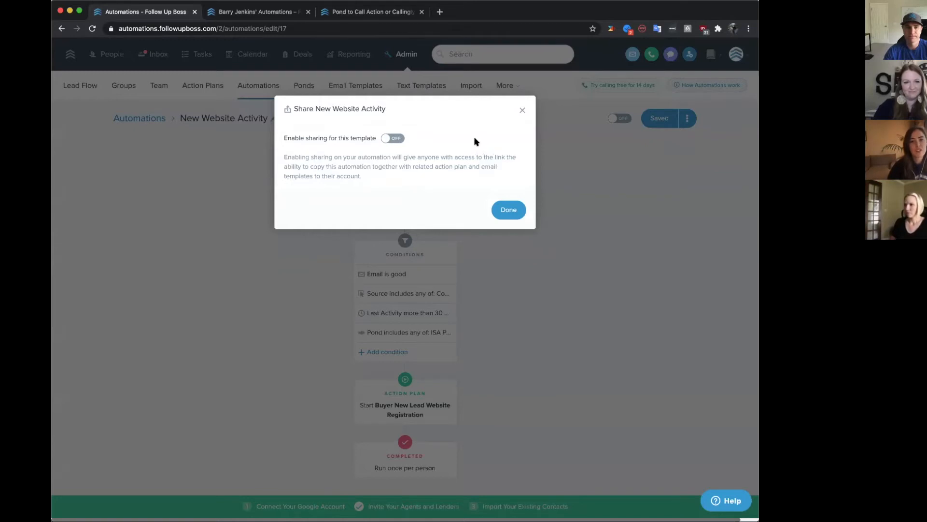
{"action": "left_click", "coordinate": [394, 138]}
{"action": "left_click", "coordinate": [511, 312]}
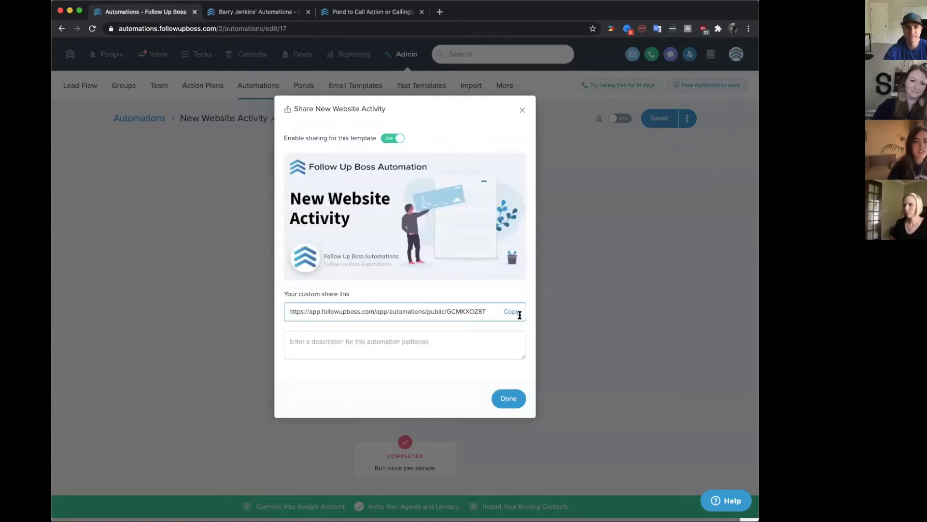
{"action": "left_click", "coordinate": [510, 313]}
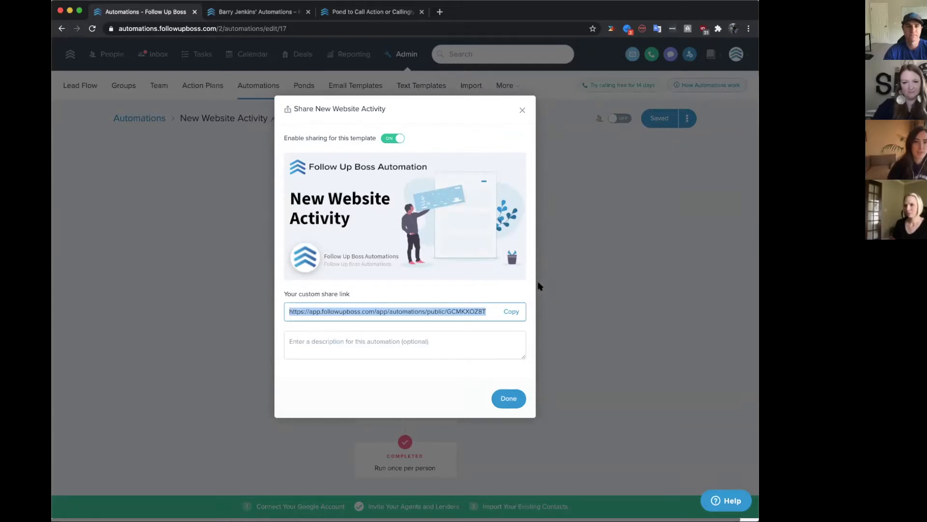
{"action": "left_click", "coordinate": [515, 312]}
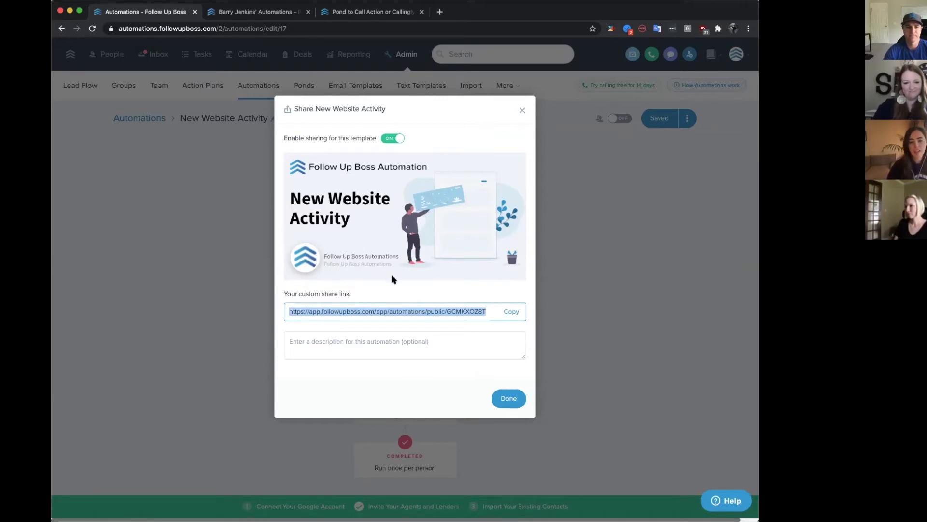
Step: Enter "Description" as the shared automation's description, copy the share link again and finish the sharing settings
{"action": "left_click", "coordinate": [376, 338]}
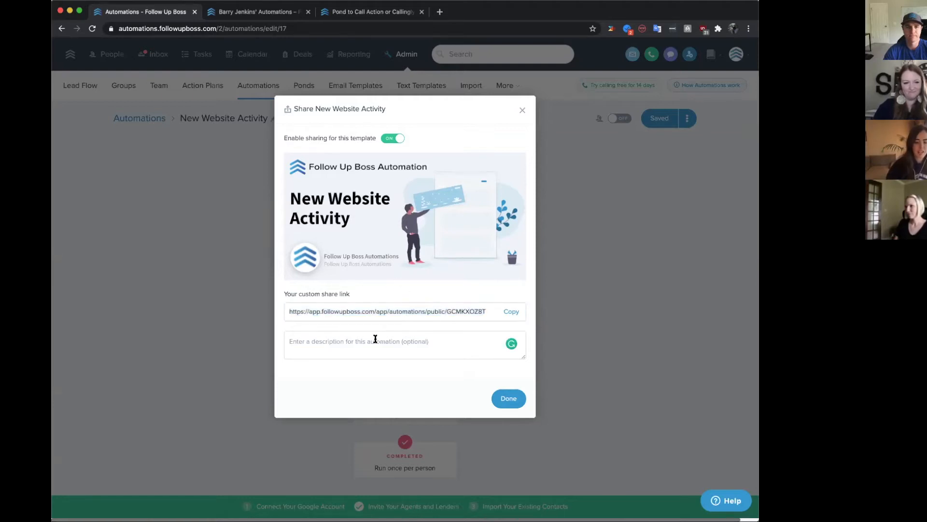
{"action": "type", "text": "Description"}
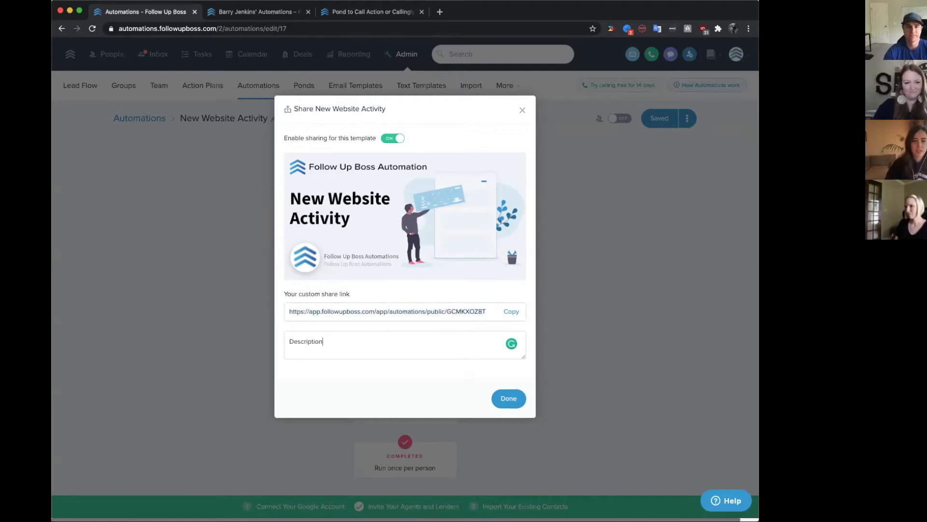
{"action": "left_click", "coordinate": [511, 311]}
{"action": "left_click", "coordinate": [508, 399]}
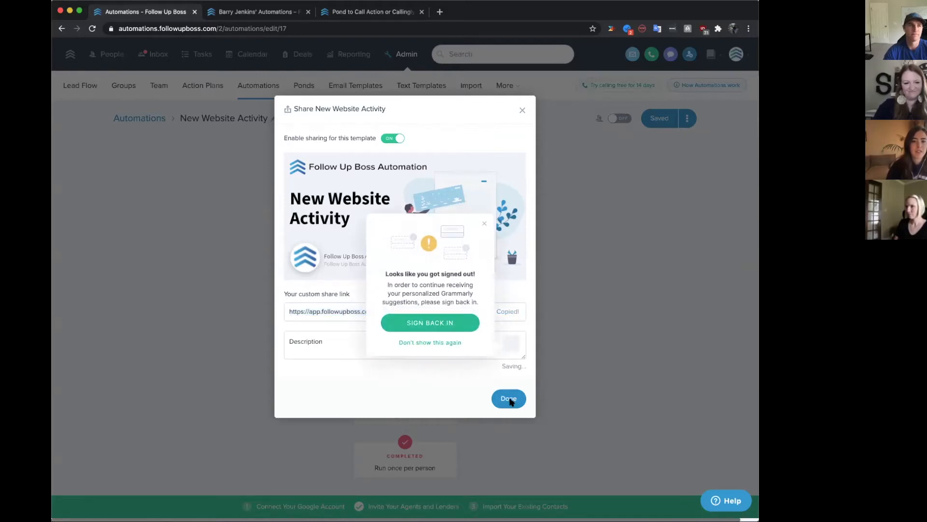
Step: Open the copied share link in a new browser tab
{"action": "left_click", "coordinate": [441, 13]}
{"action": "key", "text": "super+v"}
{"action": "key", "text": "Return"}
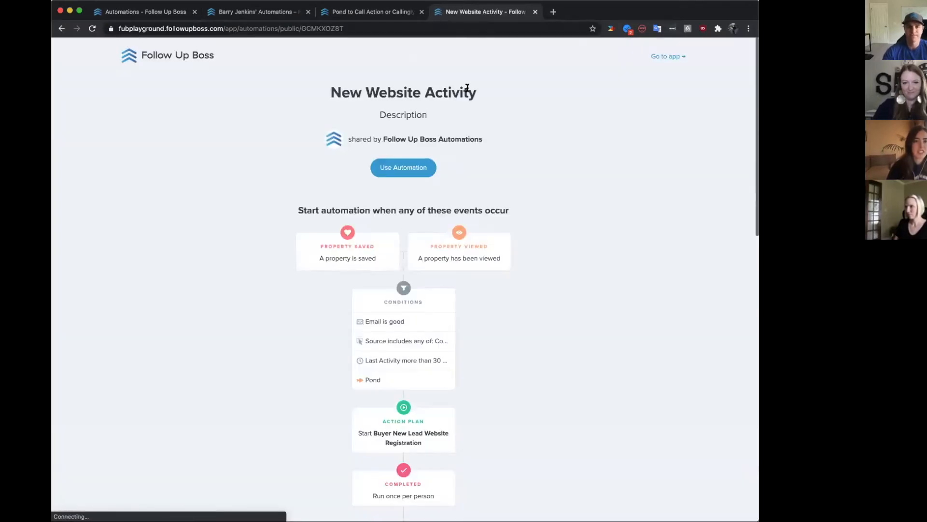
Step: Review the shared automation's public page, including its triggers, conditions and the messages and delays in its action plan
{"action": "scroll", "coordinate": [467, 90], "scroll_direction": "down", "scroll_amount": 1}
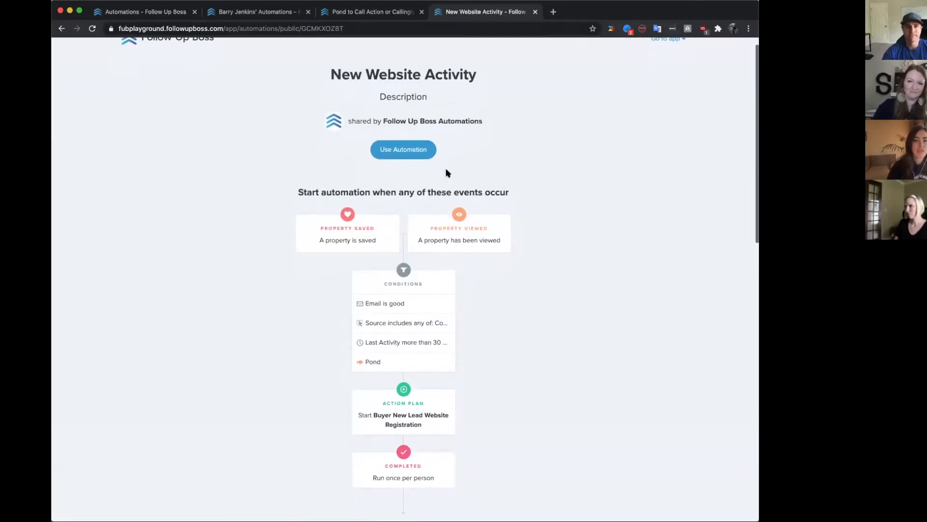
{"action": "scroll", "coordinate": [446, 170], "scroll_direction": "down", "scroll_amount": 3}
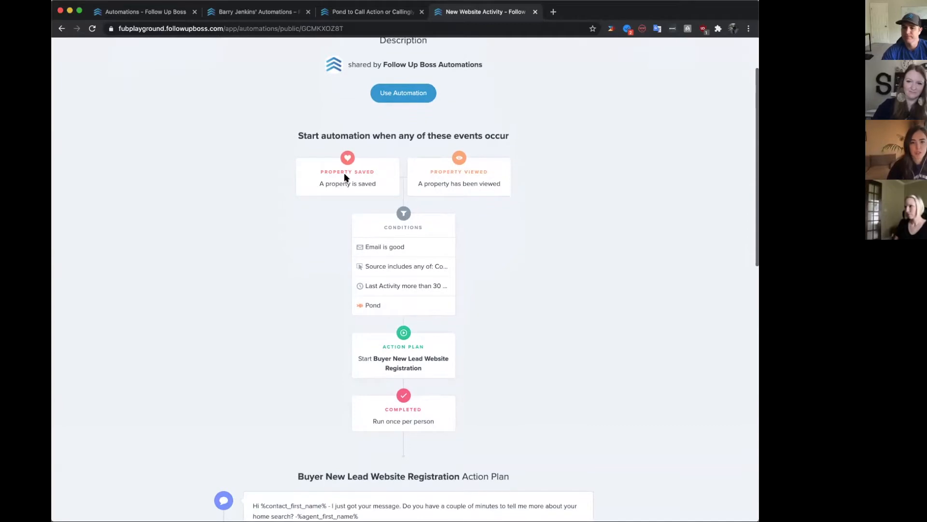
{"action": "scroll", "coordinate": [437, 203], "scroll_direction": "down", "scroll_amount": 3}
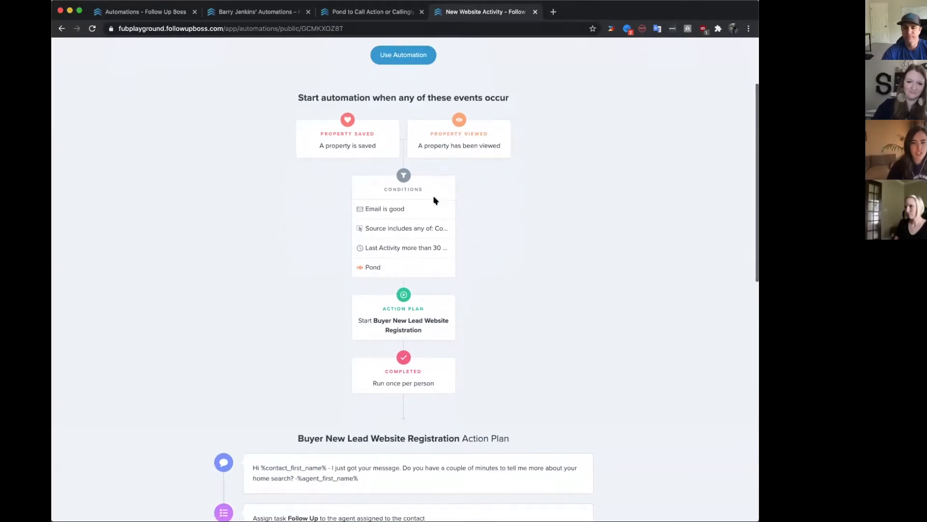
{"action": "scroll", "coordinate": [434, 277], "scroll_direction": "down", "scroll_amount": 15}
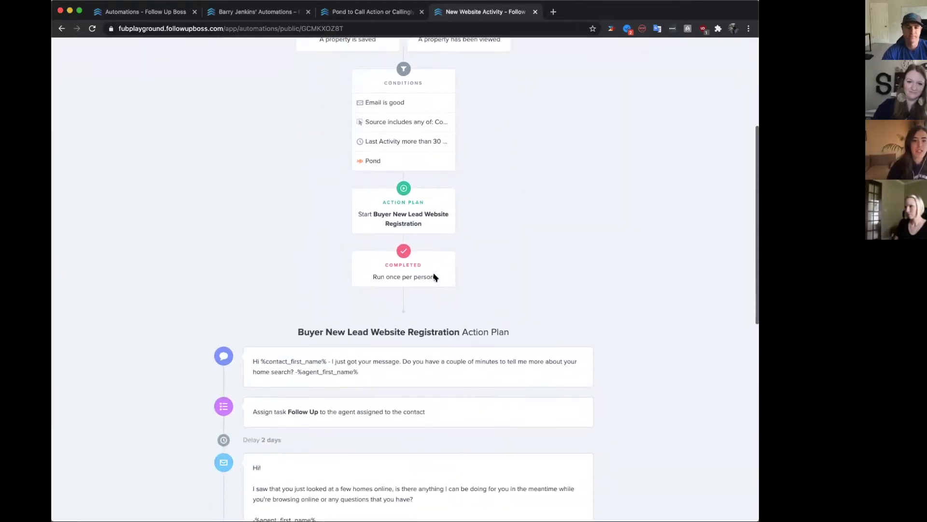
{"action": "scroll", "coordinate": [434, 277], "scroll_direction": "down", "scroll_amount": 10}
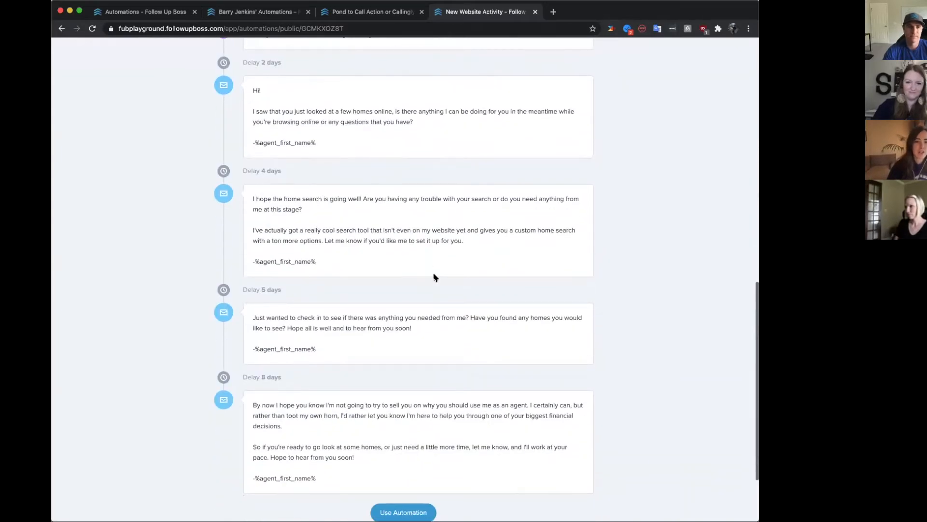
{"action": "scroll", "coordinate": [435, 277], "scroll_direction": "up", "scroll_amount": 7}
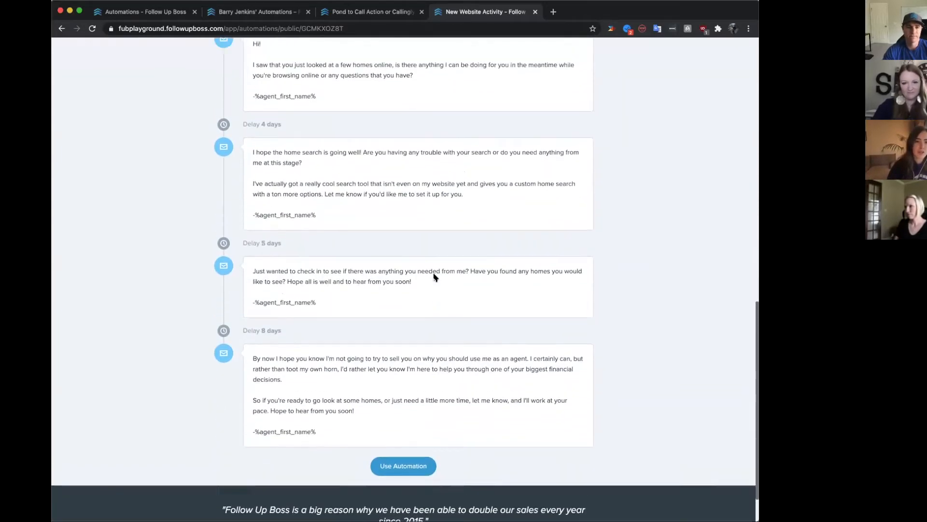
{"action": "scroll", "coordinate": [434, 277], "scroll_direction": "up", "scroll_amount": 20}
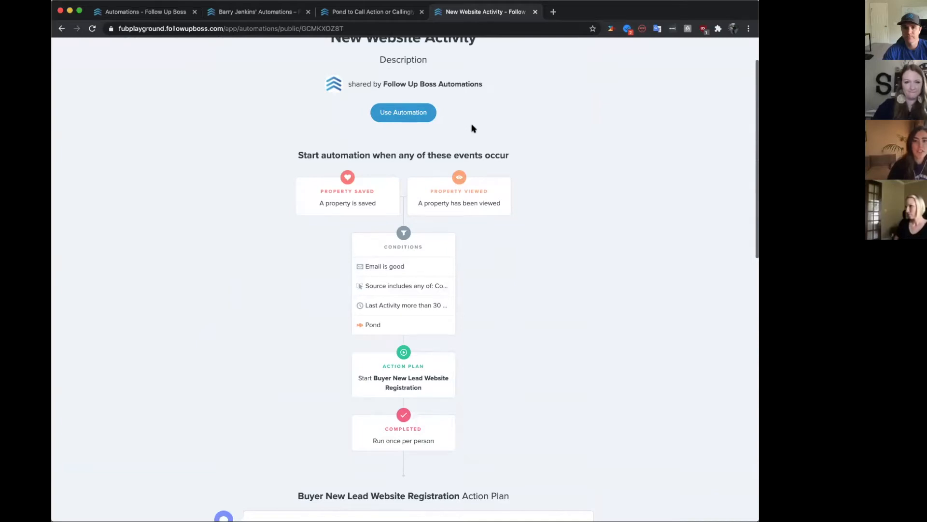
{"action": "scroll", "coordinate": [472, 127], "scroll_direction": "up", "scroll_amount": 3}
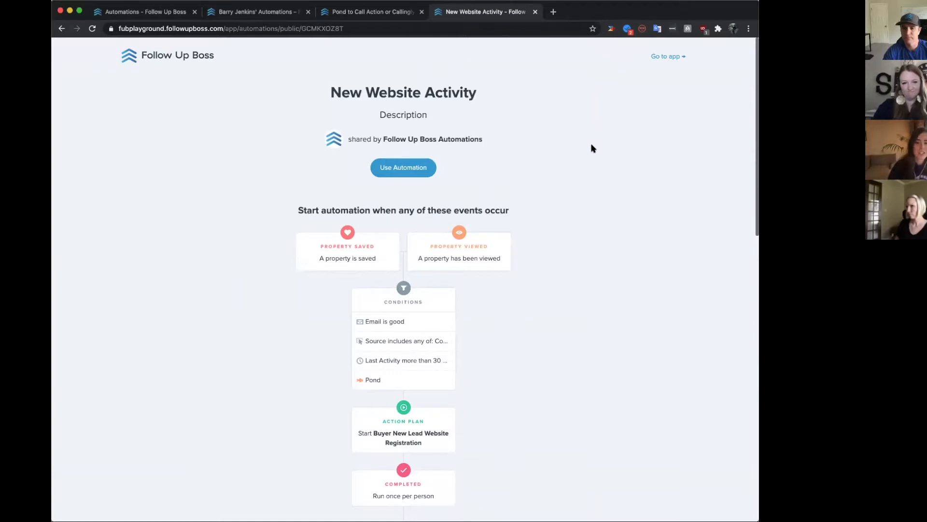
Step: Switch to the help article of shared automations and look over the Past Client Saved Home and Pond to Call Action or Callingly examples
{"action": "left_click", "coordinate": [278, 12]}
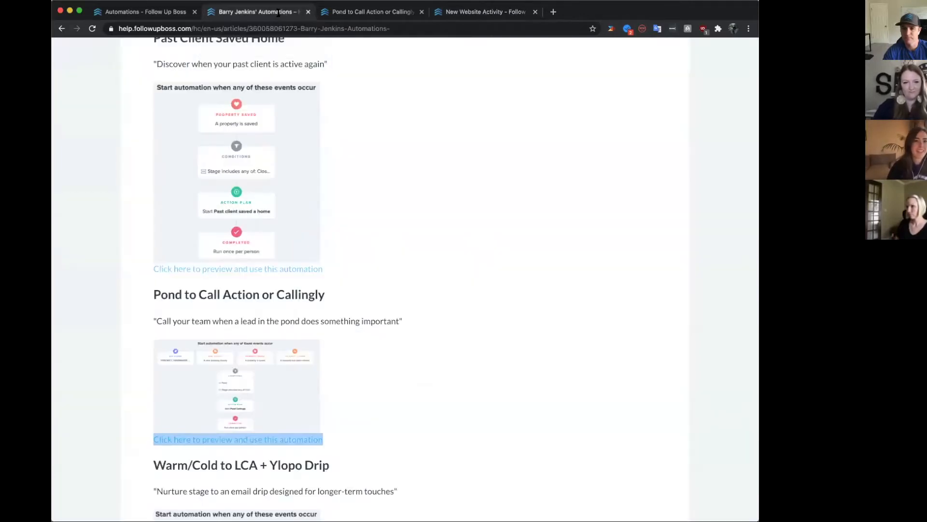
{"action": "scroll", "coordinate": [382, 192], "scroll_direction": "down", "scroll_amount": 5}
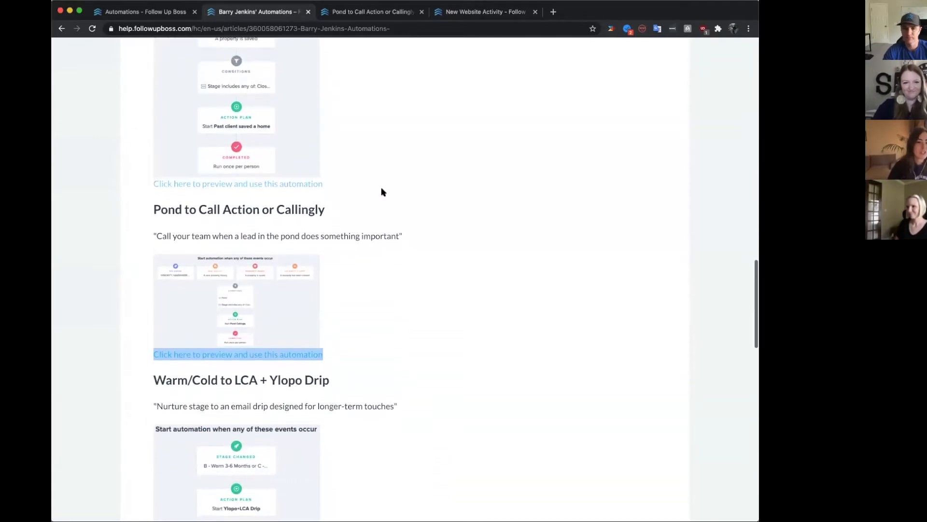
{"action": "scroll", "coordinate": [381, 192], "scroll_direction": "up", "scroll_amount": 10}
{"action": "scroll", "coordinate": [382, 191], "scroll_direction": "down", "scroll_amount": 3}
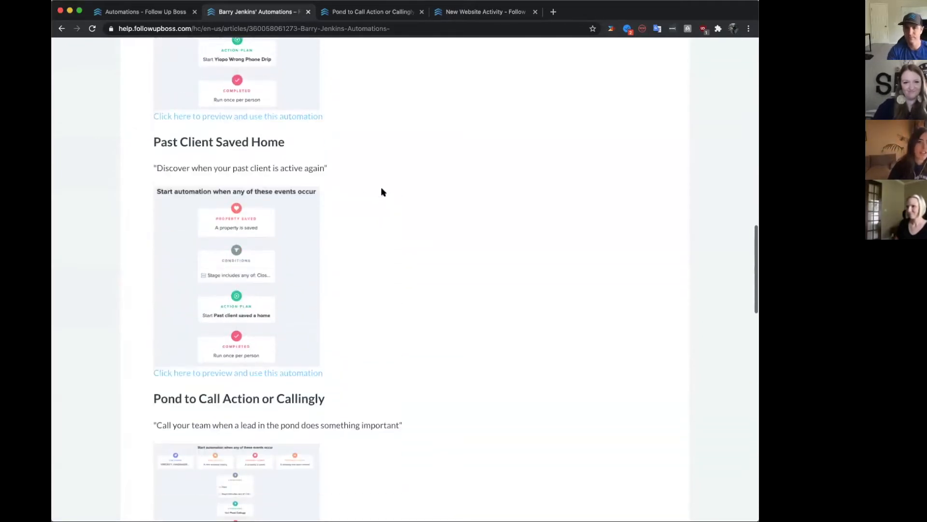
{"action": "scroll", "coordinate": [382, 192], "scroll_direction": "down", "scroll_amount": 2}
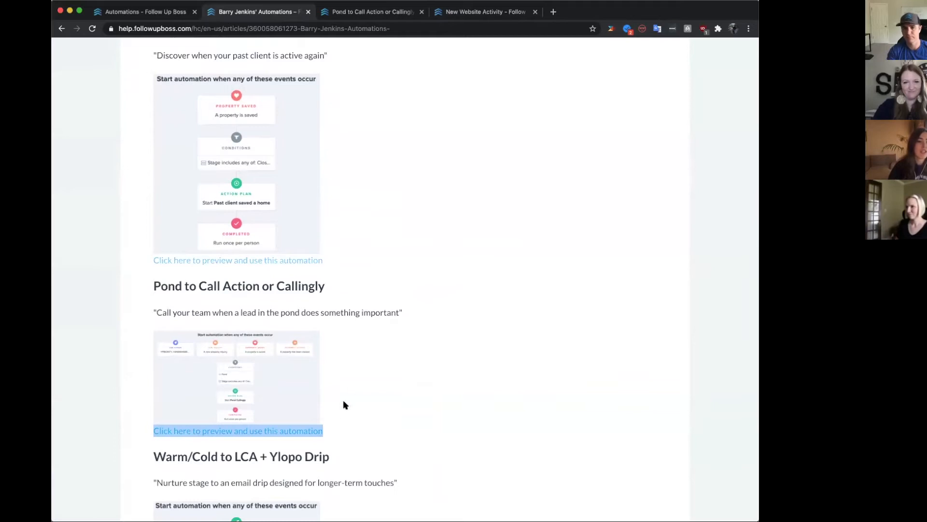
{"action": "left_click", "coordinate": [322, 394]}
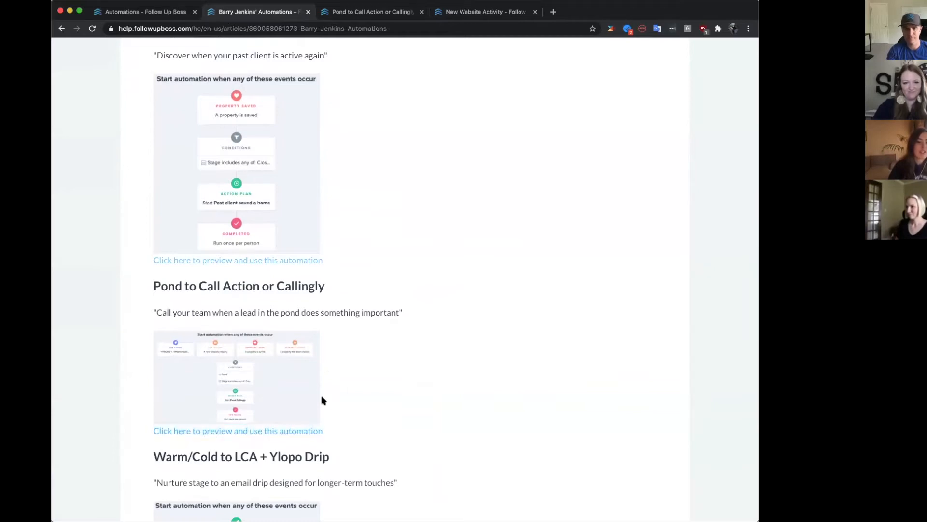
Step: Preview the shared Pond to Call Action or Callingly automation, examine its triggers, conditions and action plan, and return to the New Website Activity automation
{"action": "left_click", "coordinate": [298, 431]}
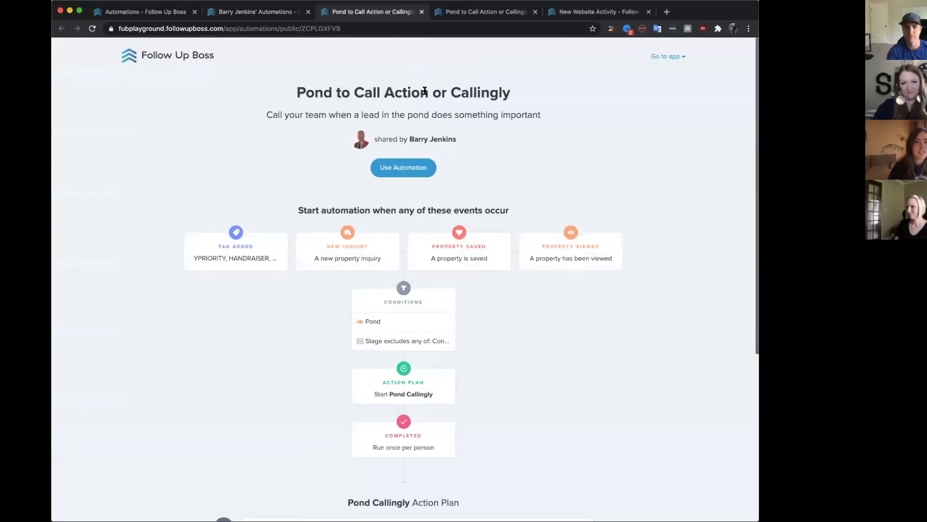
{"action": "scroll", "coordinate": [424, 90], "scroll_direction": "down", "scroll_amount": 1}
{"action": "left_click_drag", "start_coordinate": [289, 81], "coordinate": [376, 85]}
{"action": "left_click", "coordinate": [376, 84]}
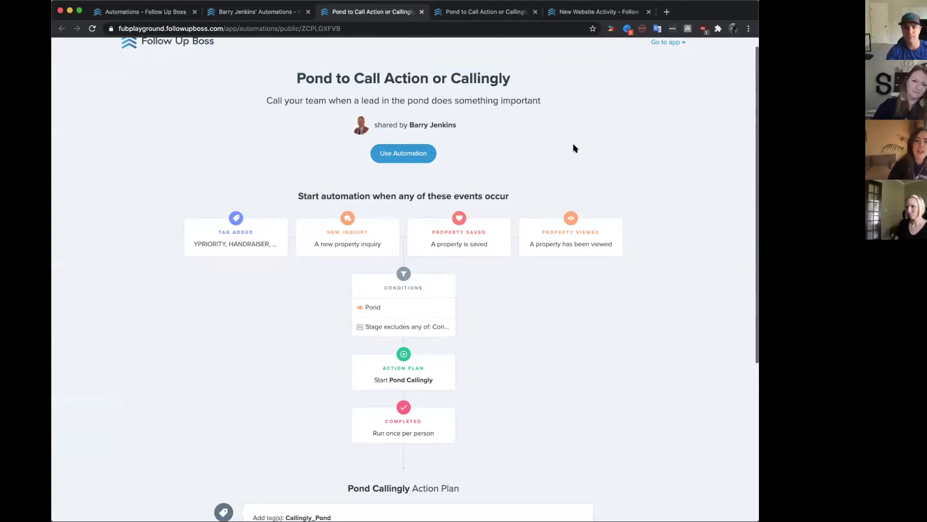
{"action": "scroll", "coordinate": [575, 148], "scroll_direction": "down", "scroll_amount": 4}
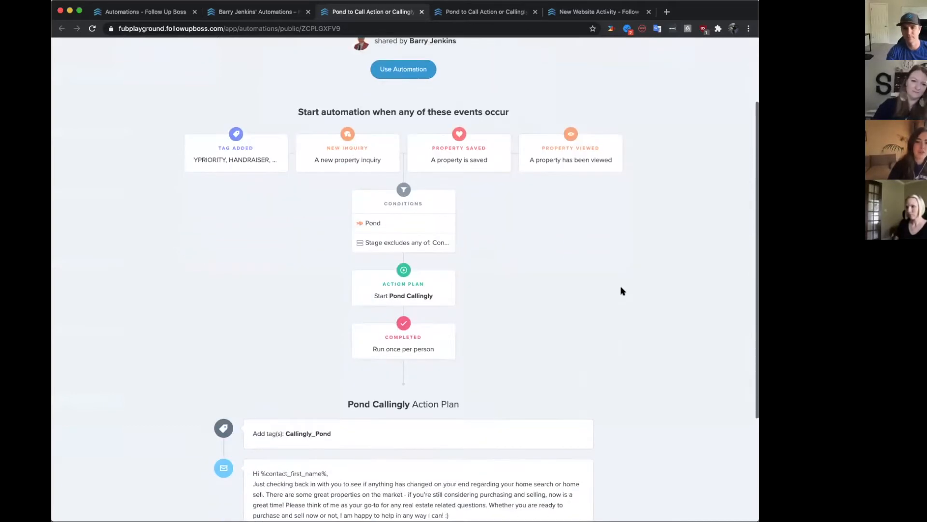
{"action": "scroll", "coordinate": [622, 290], "scroll_direction": "down", "scroll_amount": 4}
{"action": "scroll", "coordinate": [622, 291], "scroll_direction": "up", "scroll_amount": 4}
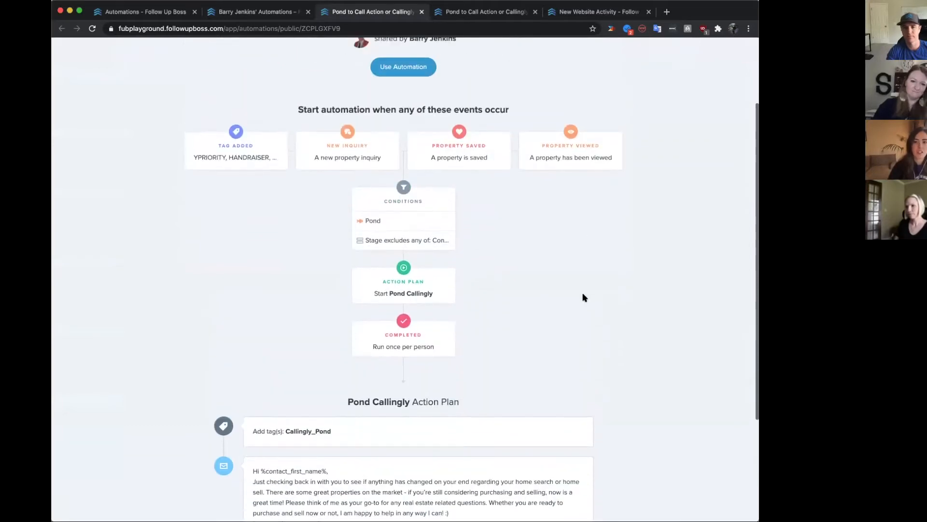
{"action": "scroll", "coordinate": [593, 279], "scroll_direction": "up", "scroll_amount": 1}
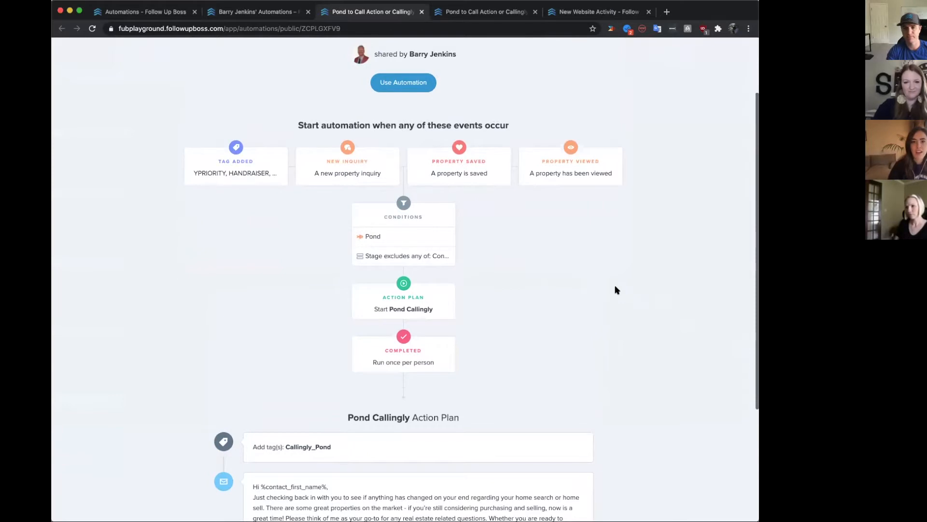
{"action": "scroll", "coordinate": [614, 289], "scroll_direction": "up", "scroll_amount": 4}
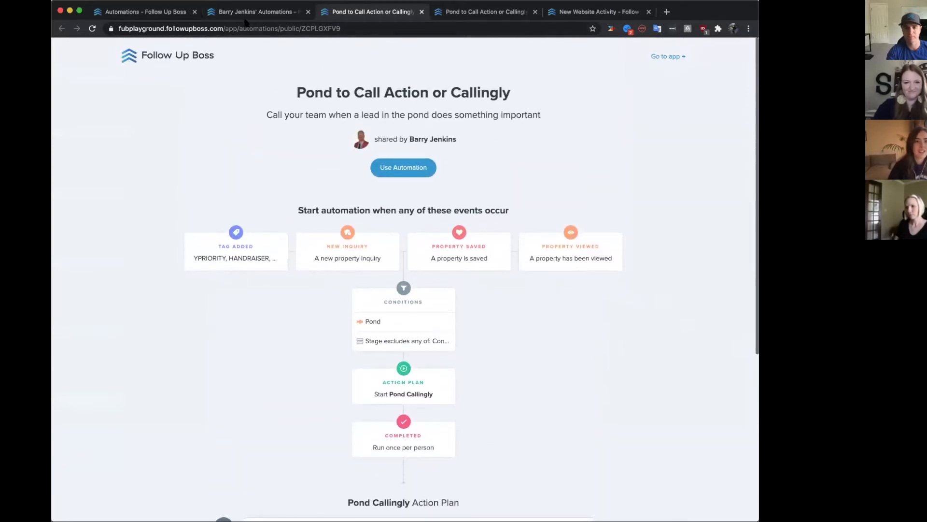
{"action": "left_click", "coordinate": [167, 11]}
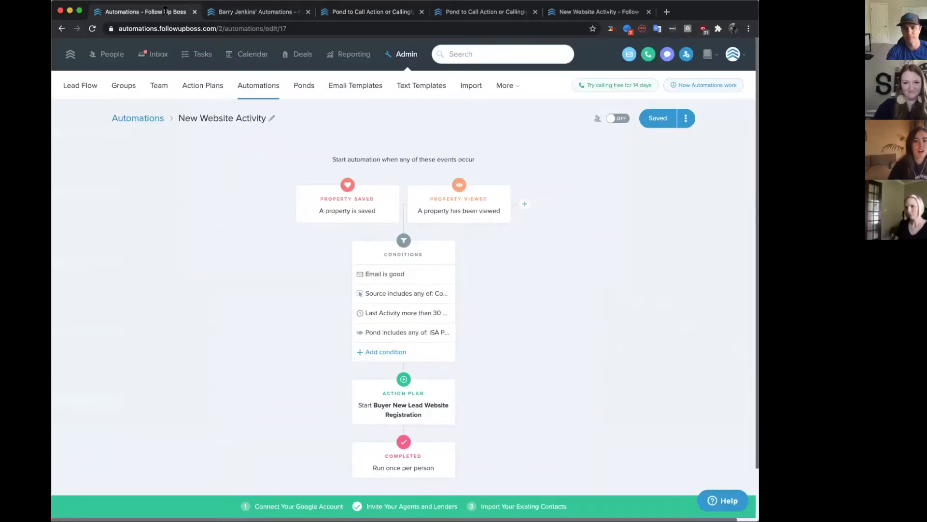
Step: Look over the team account's list of automations, including their action plans, run counts and enabled states
{"action": "scroll", "coordinate": [318, 249], "scroll_direction": "down", "scroll_amount": 1}
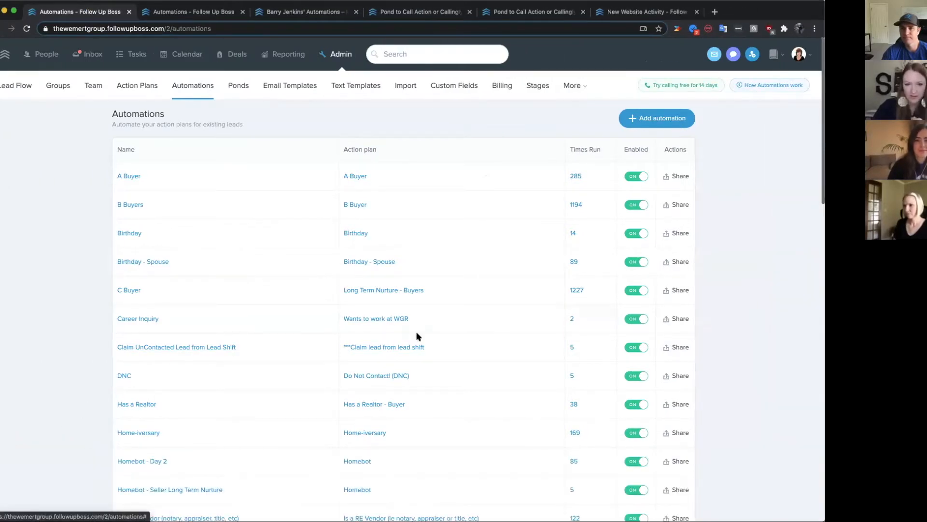
{"action": "scroll", "coordinate": [418, 337], "scroll_direction": "down", "scroll_amount": 1}
{"action": "scroll", "coordinate": [418, 336], "scroll_direction": "up", "scroll_amount": 1}
{"action": "scroll", "coordinate": [418, 336], "scroll_direction": "down", "scroll_amount": 1}
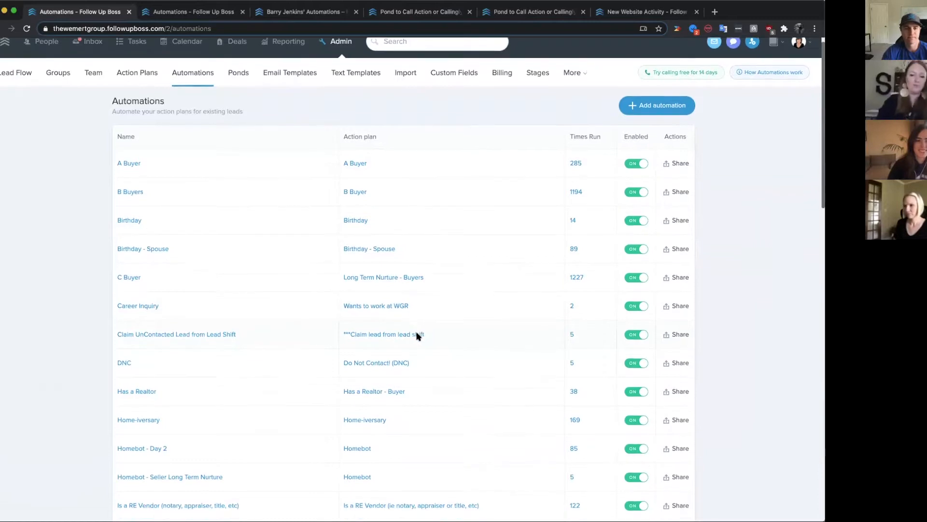
{"action": "scroll", "coordinate": [419, 336], "scroll_direction": "down", "scroll_amount": 1}
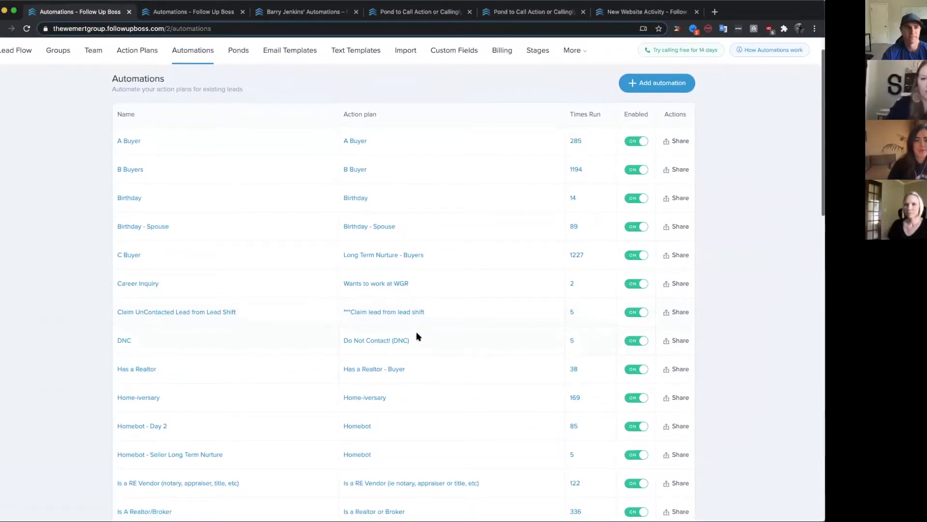
{"action": "scroll", "coordinate": [418, 336], "scroll_direction": "down", "scroll_amount": 2}
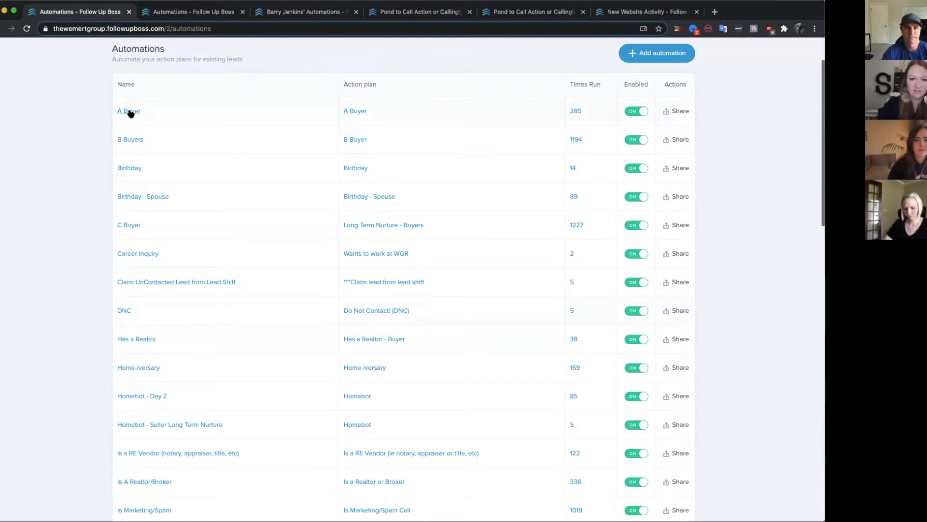
{"action": "scroll", "coordinate": [143, 137], "scroll_direction": "down", "scroll_amount": 1}
{"action": "scroll", "coordinate": [143, 137], "scroll_direction": "down", "scroll_amount": 1}
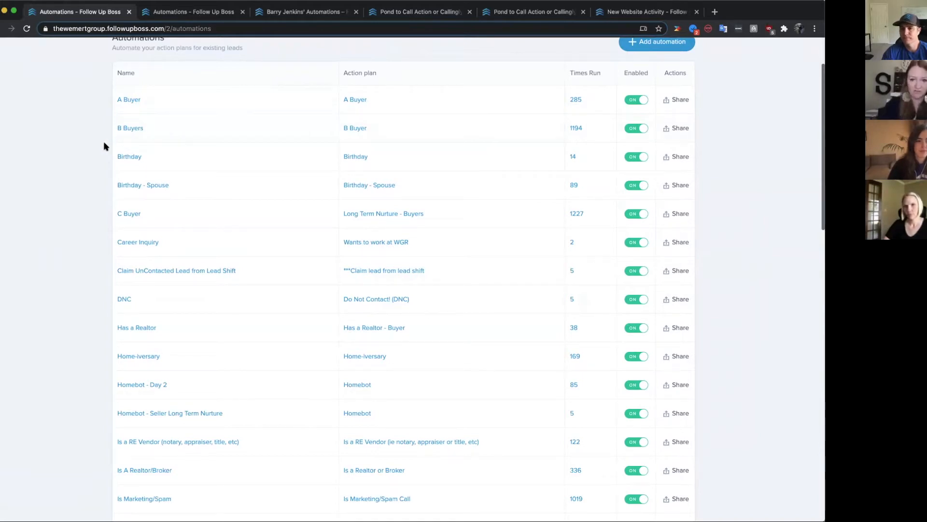
{"action": "scroll", "coordinate": [111, 145], "scroll_direction": "down", "scroll_amount": 1}
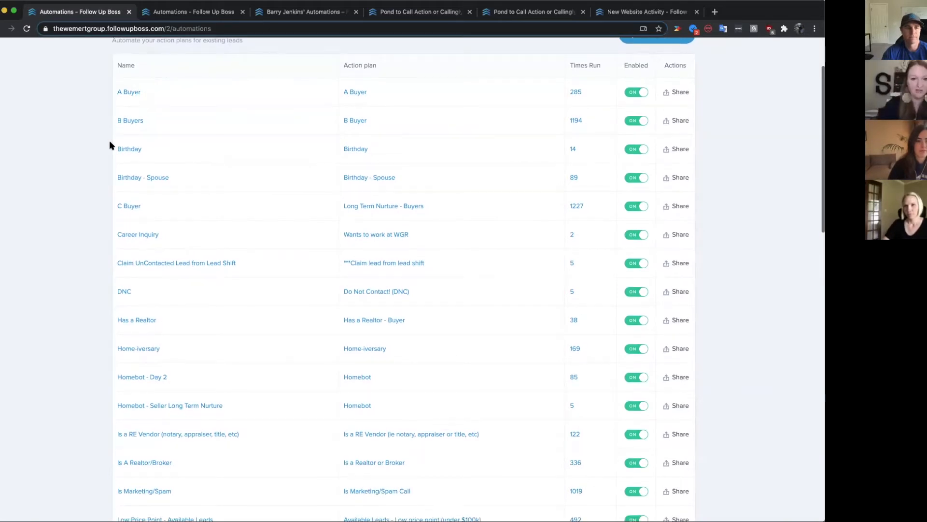
{"action": "scroll", "coordinate": [110, 145], "scroll_direction": "down", "scroll_amount": 1}
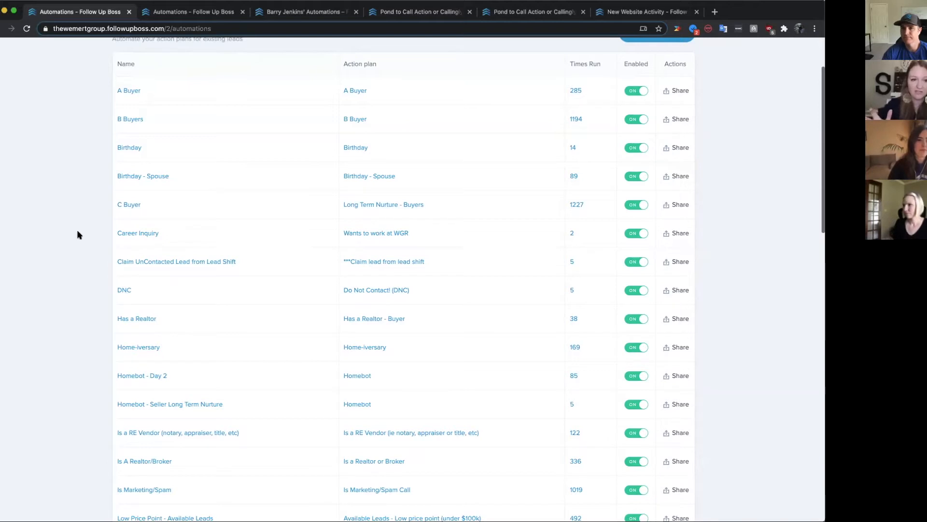
Step: Inspect the trigger and action plan of the C Buyer and Birthday automations, returning to the automations list after each
{"action": "left_click", "coordinate": [136, 198]}
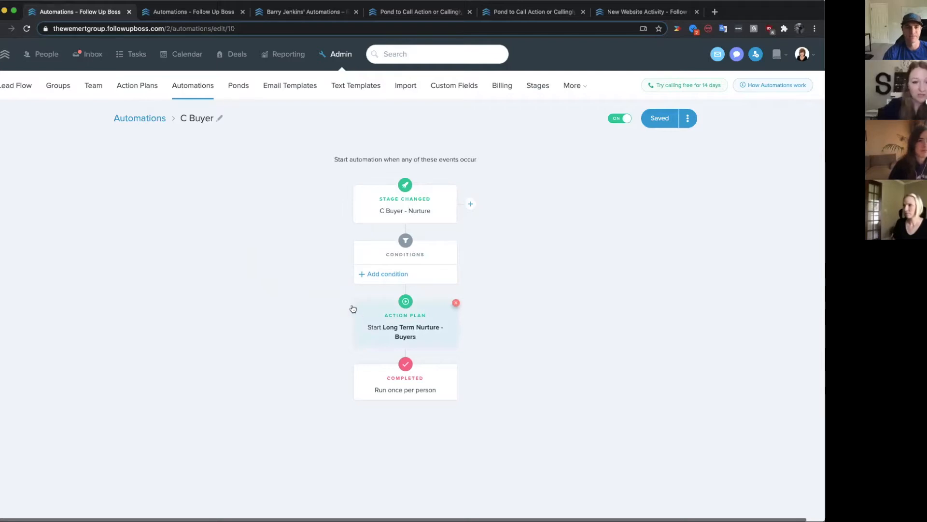
{"action": "left_click", "coordinate": [143, 120]}
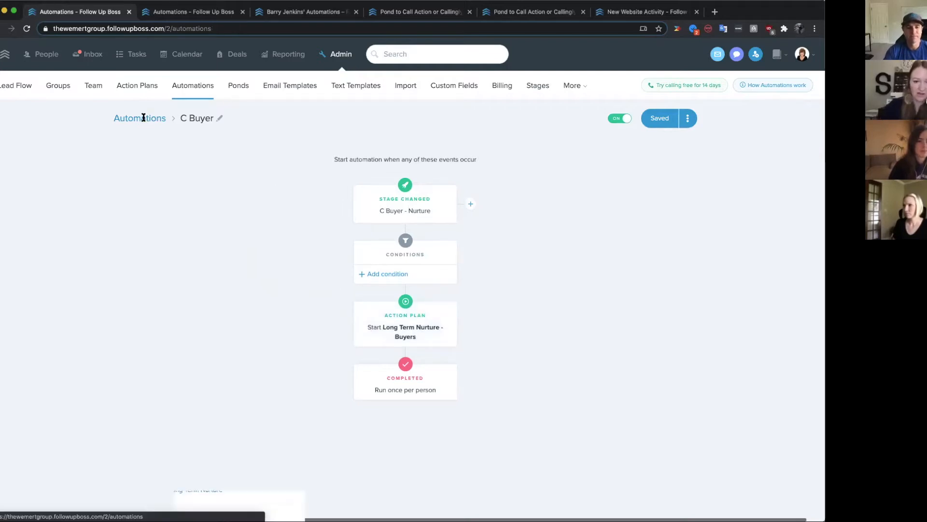
{"action": "scroll", "coordinate": [238, 211], "scroll_direction": "down", "scroll_amount": 3}
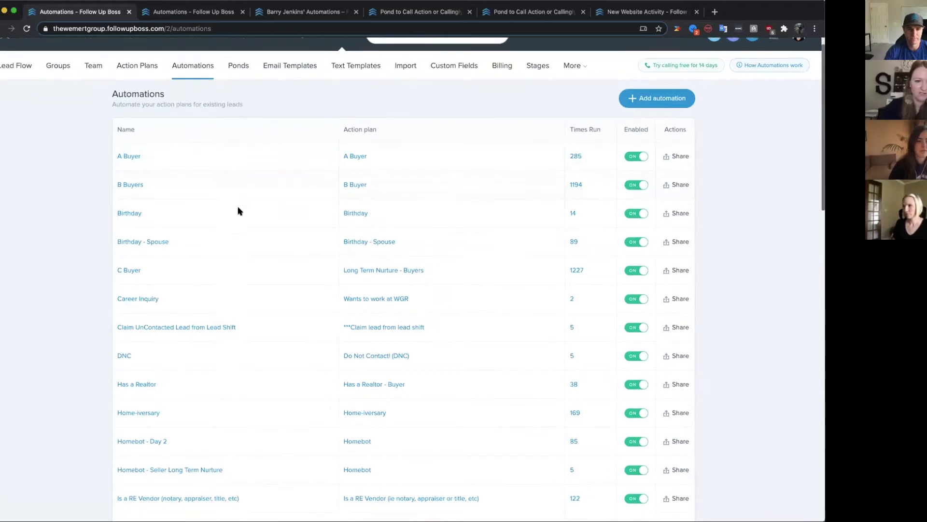
{"action": "scroll", "coordinate": [238, 211], "scroll_direction": "down", "scroll_amount": 5}
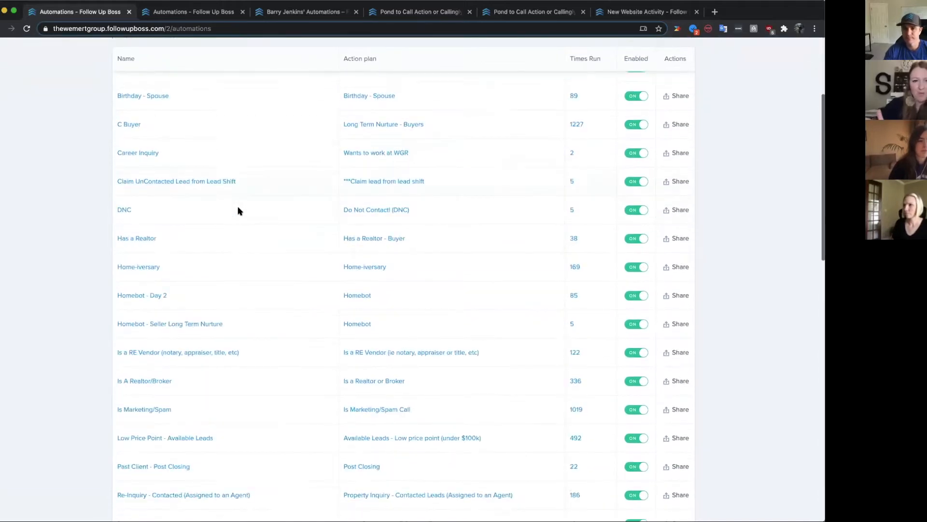
{"action": "scroll", "coordinate": [238, 211], "scroll_direction": "up", "scroll_amount": 3}
{"action": "scroll", "coordinate": [238, 211], "scroll_direction": "up", "scroll_amount": 4}
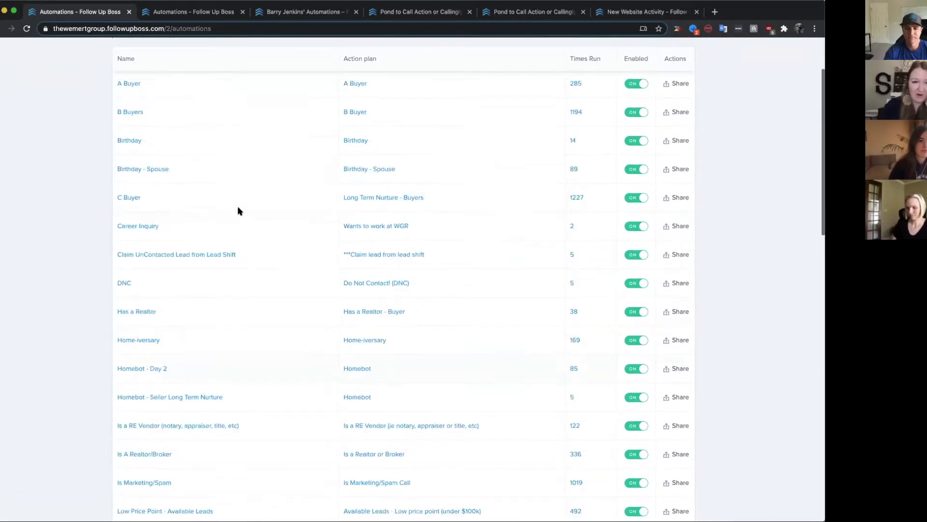
{"action": "left_click", "coordinate": [129, 199]}
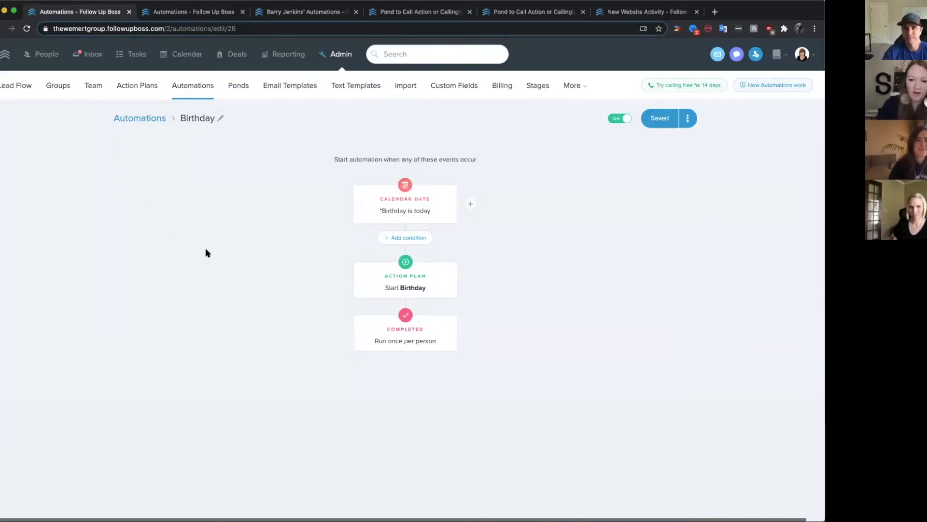
{"action": "left_click", "coordinate": [144, 120]}
Step: Look through the enabled and disabled automations in the list and open Past Client - Post Closing to check its trigger
{"action": "scroll", "coordinate": [192, 216], "scroll_direction": "down", "scroll_amount": 1}
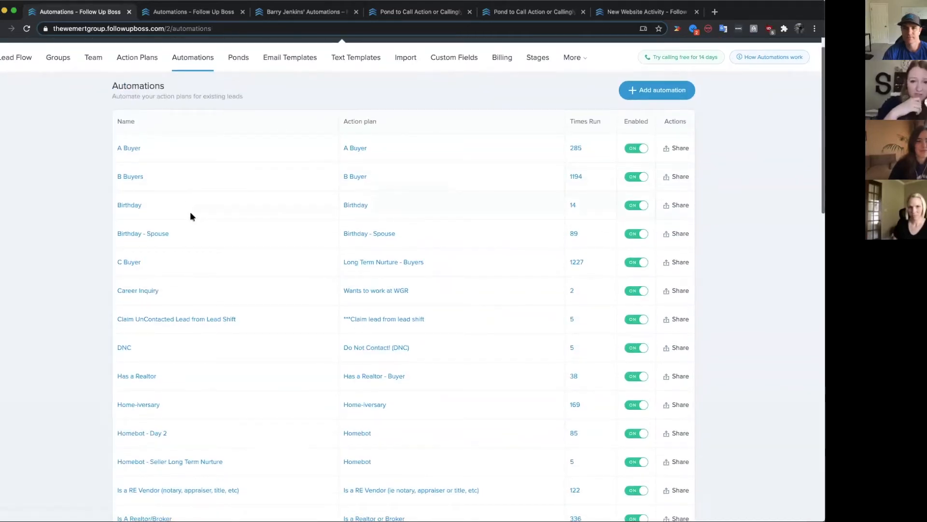
{"action": "scroll", "coordinate": [191, 216], "scroll_direction": "down", "scroll_amount": 10}
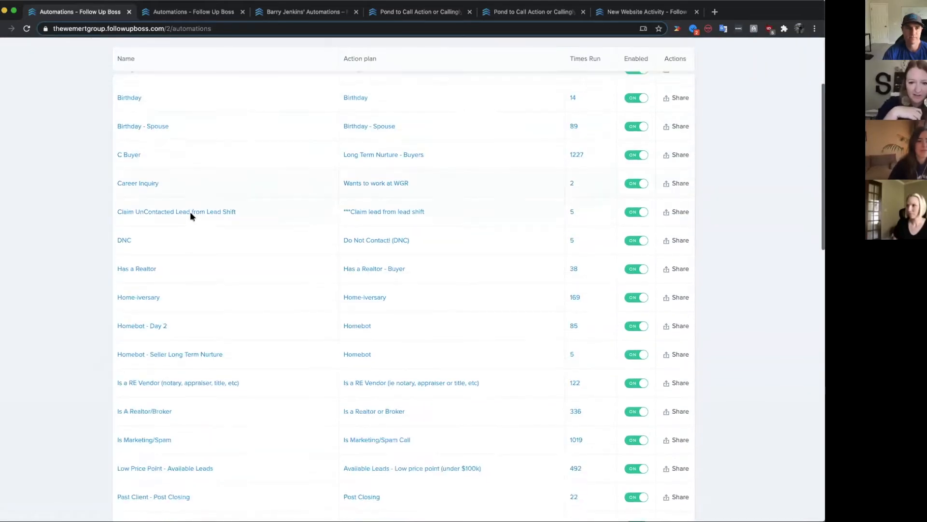
{"action": "scroll", "coordinate": [191, 216], "scroll_direction": "down", "scroll_amount": 8}
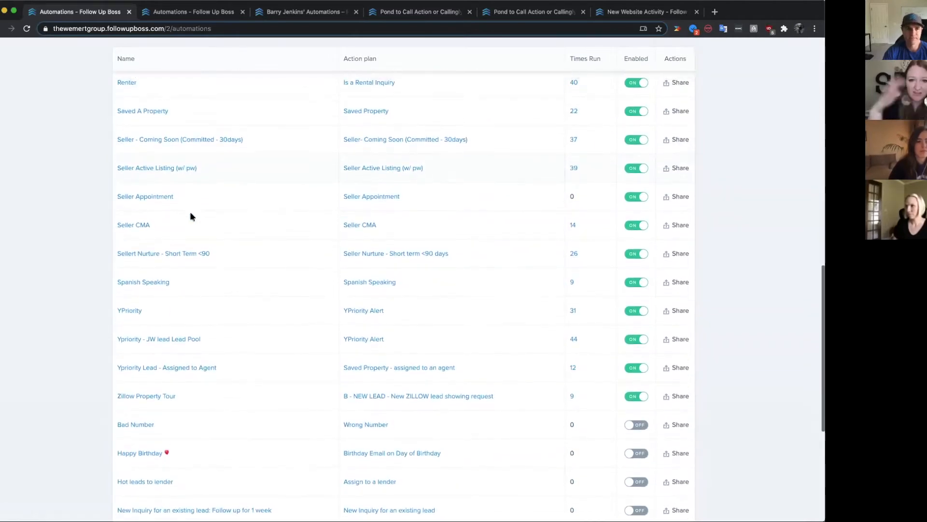
{"action": "scroll", "coordinate": [191, 216], "scroll_direction": "up", "scroll_amount": 2}
{"action": "scroll", "coordinate": [191, 216], "scroll_direction": "up", "scroll_amount": 2}
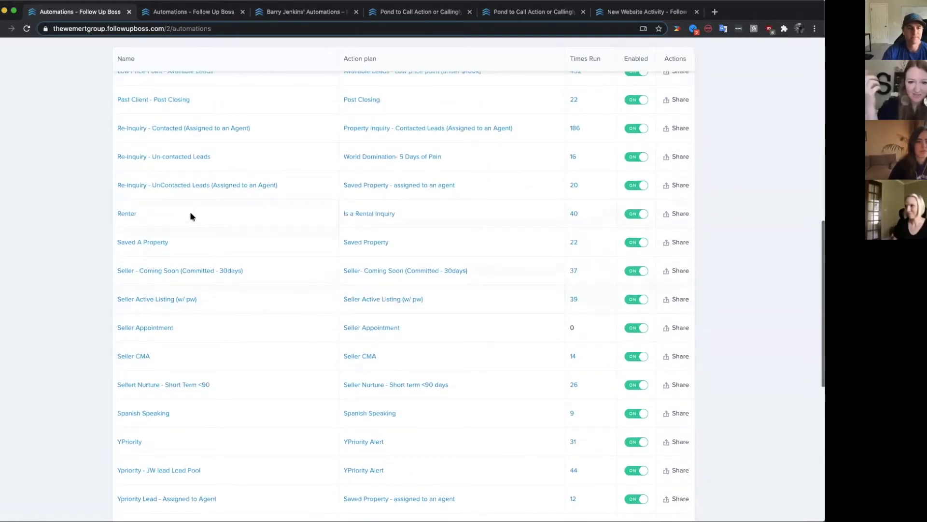
{"action": "scroll", "coordinate": [191, 216], "scroll_direction": "up", "scroll_amount": 4}
{"action": "left_click", "coordinate": [186, 217]}
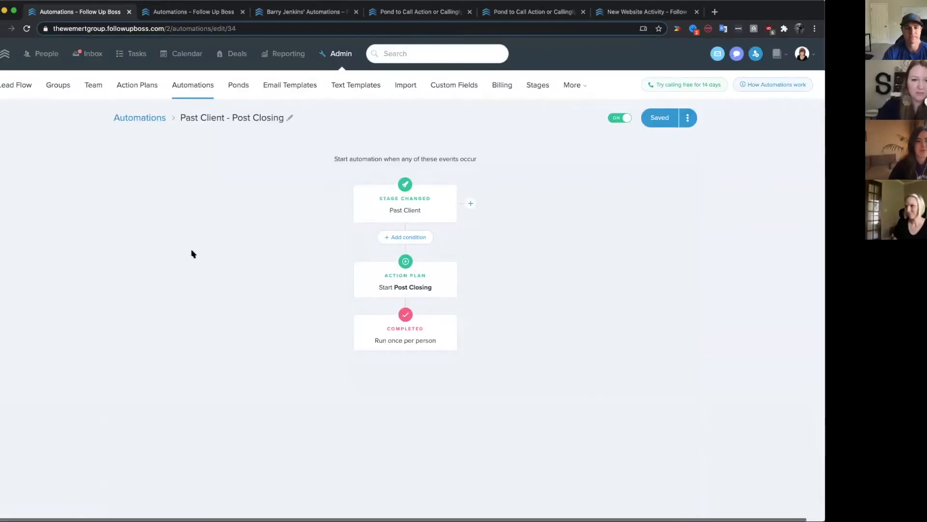
Step: Find the Post Closing action plan by searching the action plans page for "post", and open it to review its steps
{"action": "left_click", "coordinate": [148, 97]}
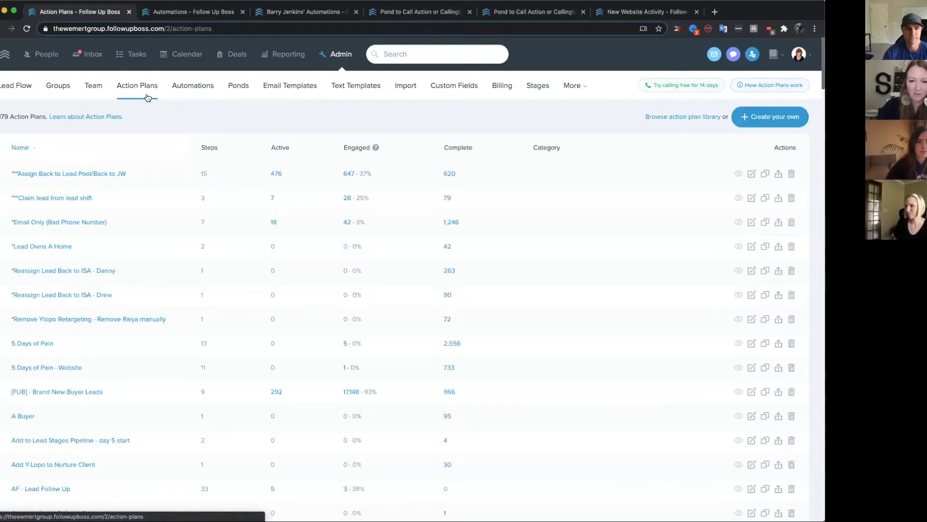
{"action": "key", "text": "ctrl+f"}
{"action": "type", "text": "post"}
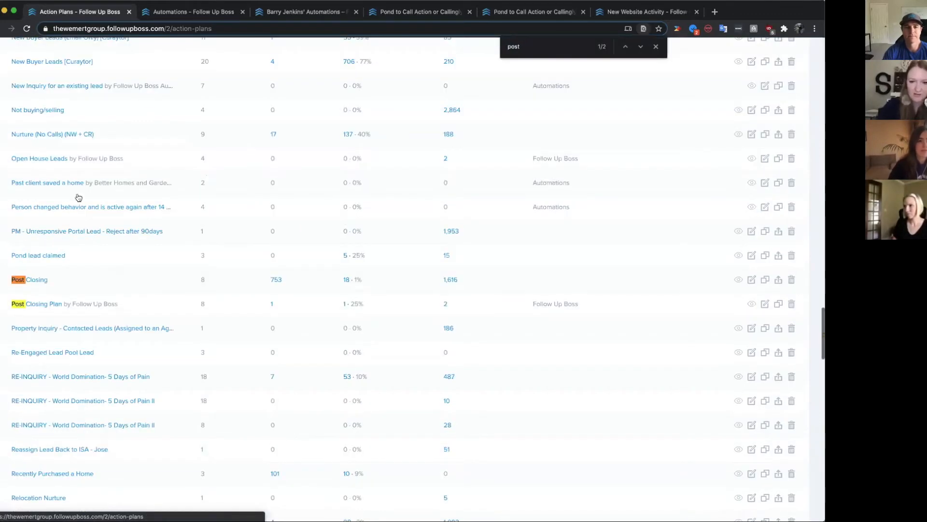
{"action": "left_click", "coordinate": [35, 280]}
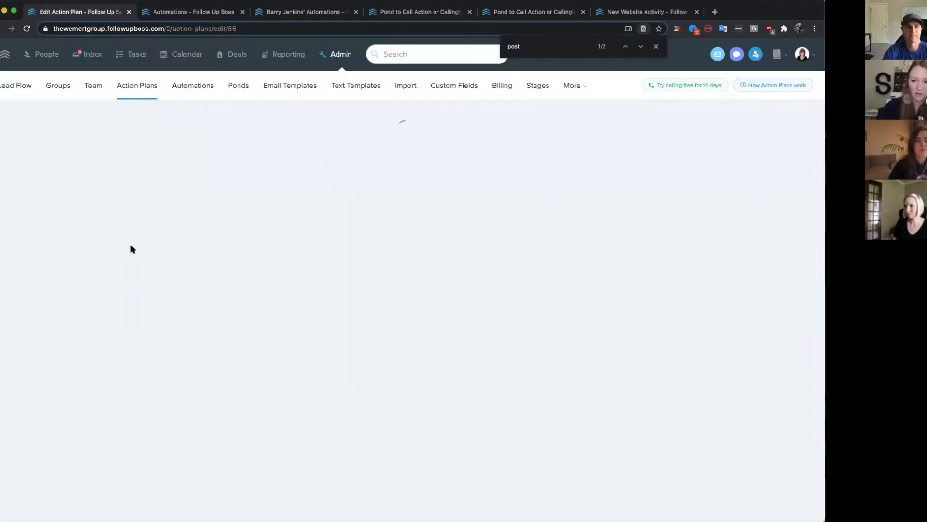
{"action": "scroll", "coordinate": [333, 276], "scroll_direction": "down", "scroll_amount": 1}
{"action": "scroll", "coordinate": [392, 278], "scroll_direction": "up", "scroll_amount": 1}
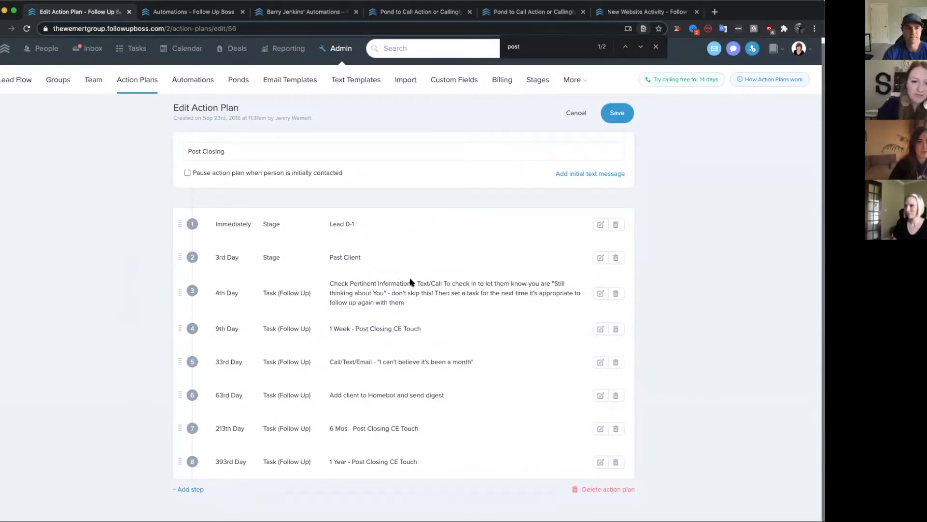
Step: Open the Long Term Nurture - Buyers action plan used by the C Buyer automation and examine its first step's tag and its email sequence
{"action": "left_click", "coordinate": [208, 86]}
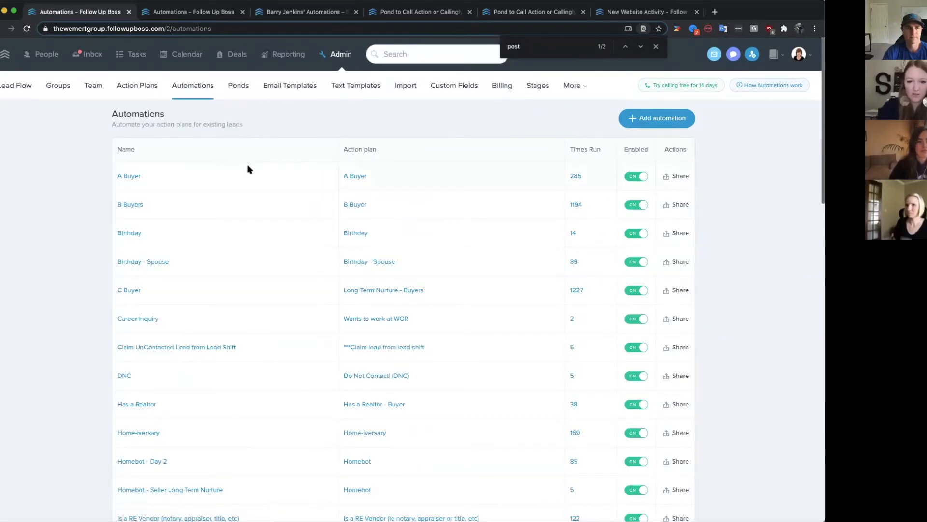
{"action": "scroll", "coordinate": [247, 169], "scroll_direction": "down", "scroll_amount": 1}
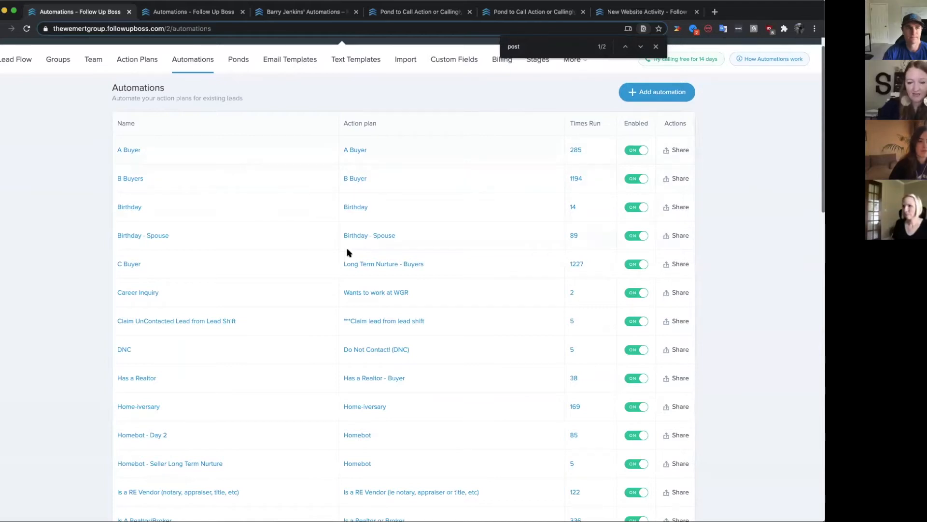
{"action": "left_click", "coordinate": [354, 265]}
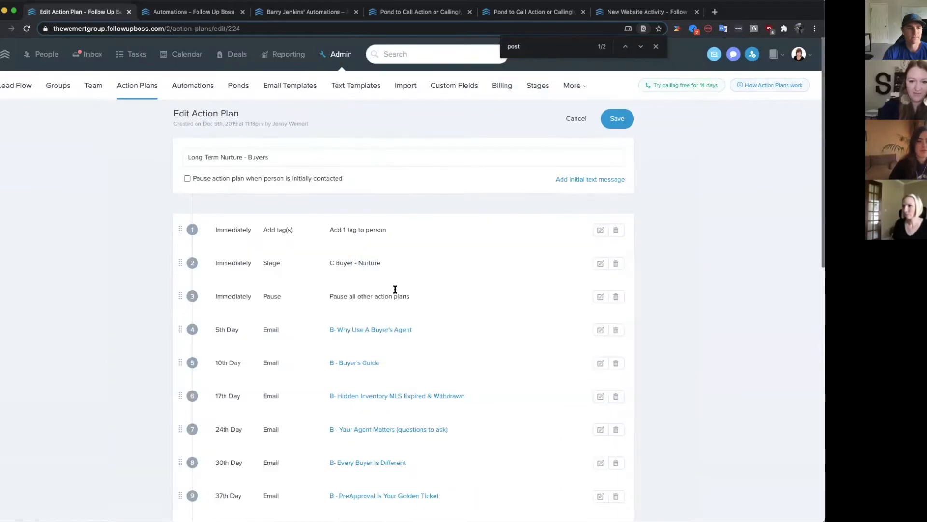
{"action": "scroll", "coordinate": [395, 291], "scroll_direction": "down", "scroll_amount": 1}
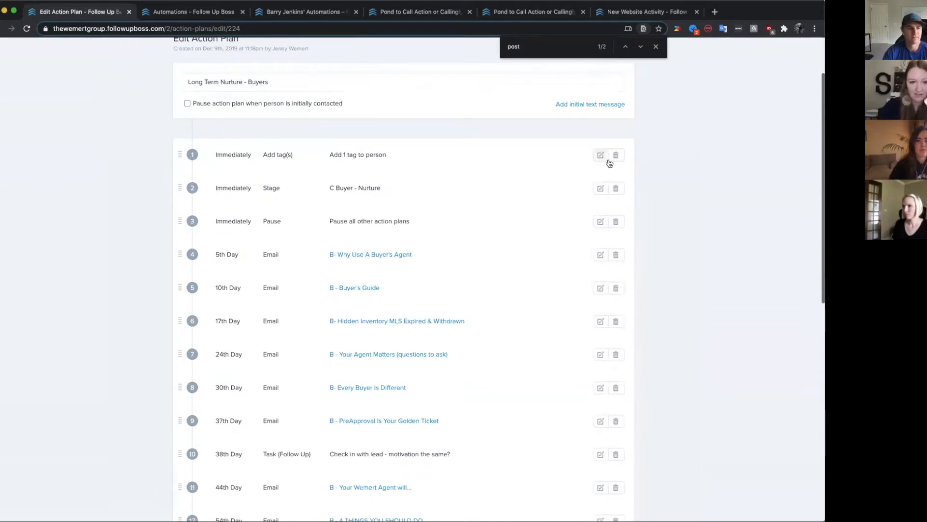
{"action": "left_click", "coordinate": [601, 157]}
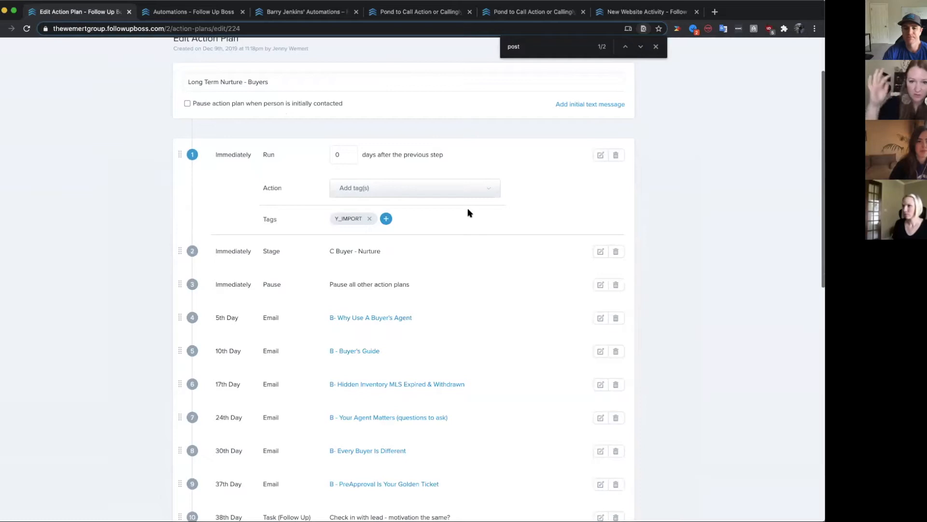
{"action": "scroll", "coordinate": [435, 265], "scroll_direction": "down", "scroll_amount": 3}
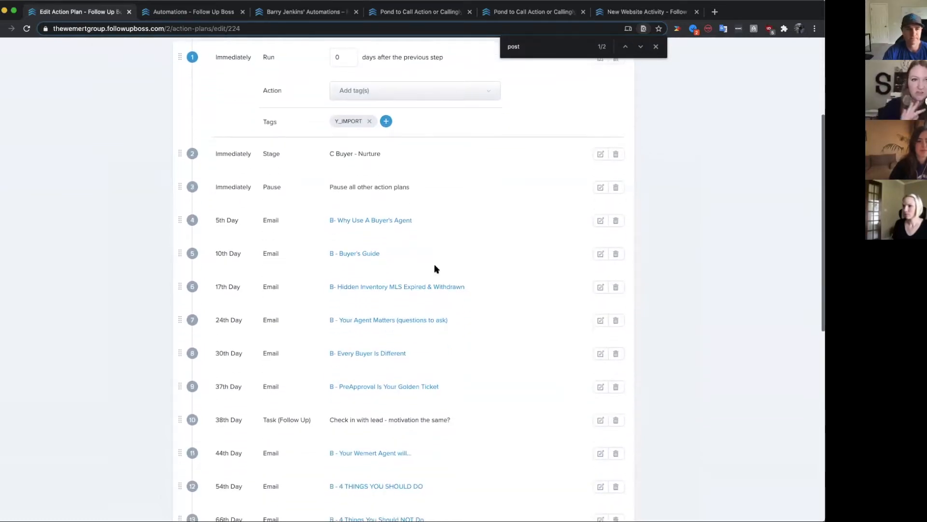
Step: Review the rest of the Long Term Nurture - Buyers action plan and return to the automations list
{"action": "scroll", "coordinate": [434, 266], "scroll_direction": "down", "scroll_amount": 2}
{"action": "scroll", "coordinate": [434, 268], "scroll_direction": "up", "scroll_amount": 7}
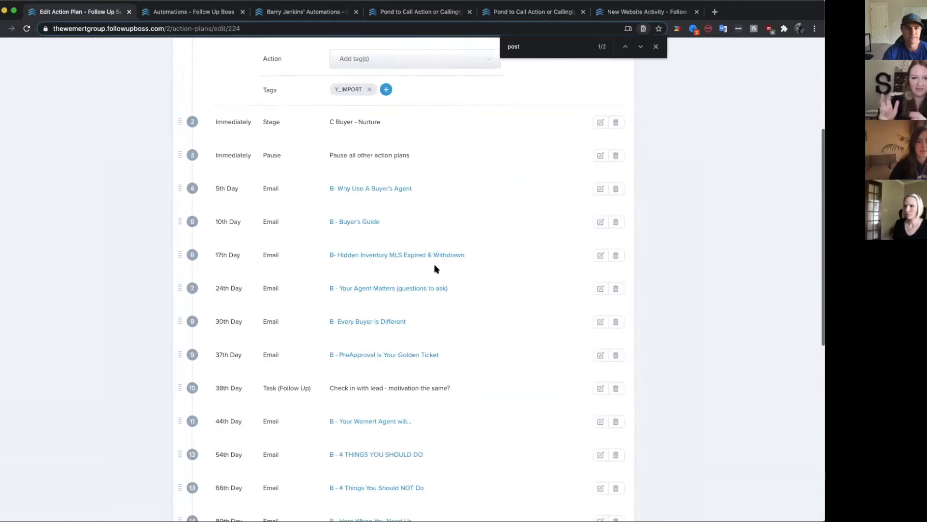
{"action": "scroll", "coordinate": [436, 270], "scroll_direction": "up", "scroll_amount": 1}
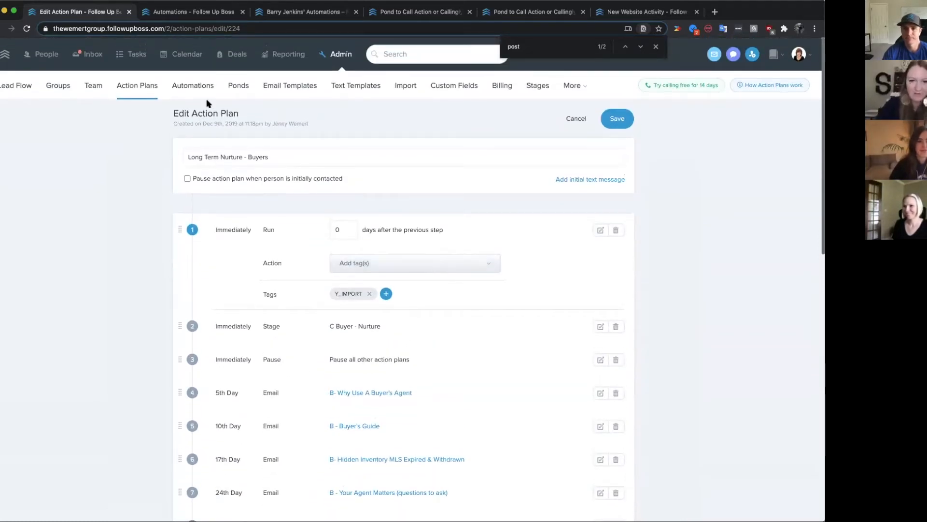
{"action": "left_click", "coordinate": [182, 92]}
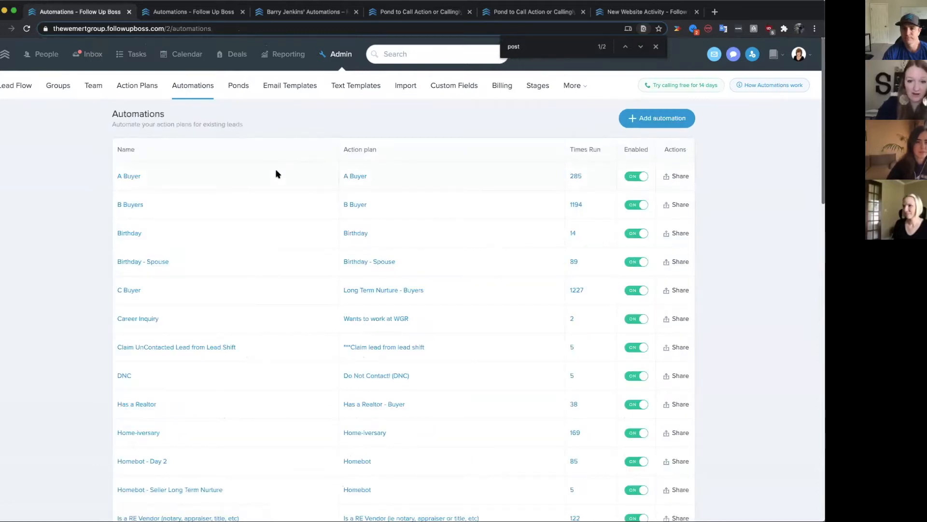
Step: Look through the enabled automations from A Buyer to the Re-Inquiry entries, with the action plan each one starts
{"action": "scroll", "coordinate": [297, 251], "scroll_direction": "down", "scroll_amount": 1}
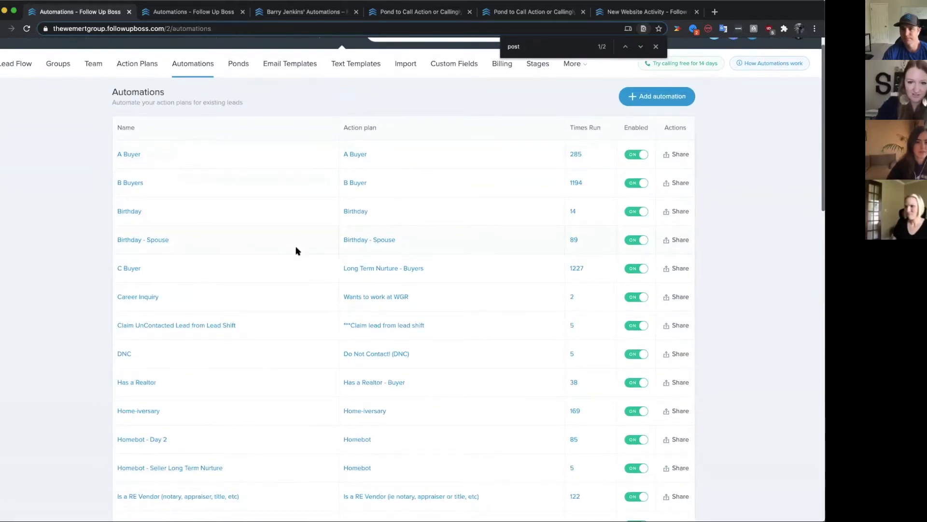
{"action": "scroll", "coordinate": [297, 251], "scroll_direction": "down", "scroll_amount": 1}
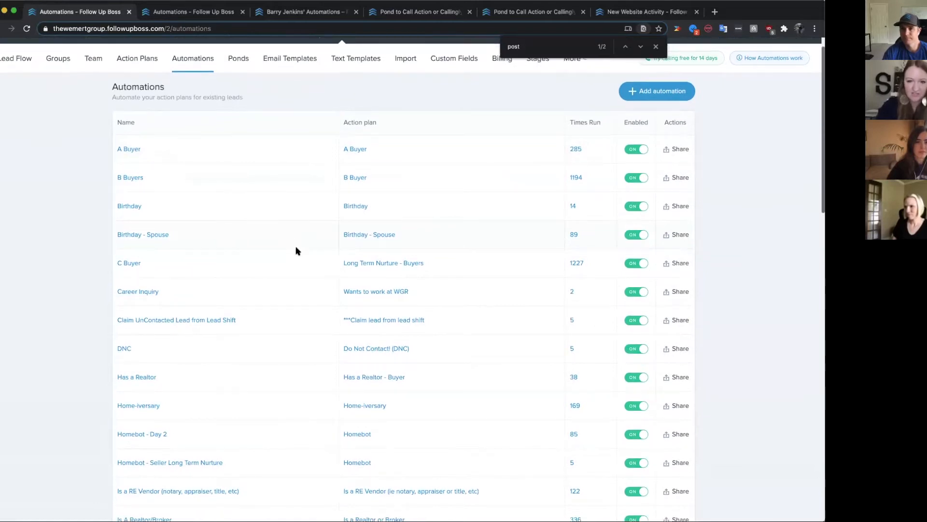
{"action": "scroll", "coordinate": [297, 251], "scroll_direction": "down", "scroll_amount": 1}
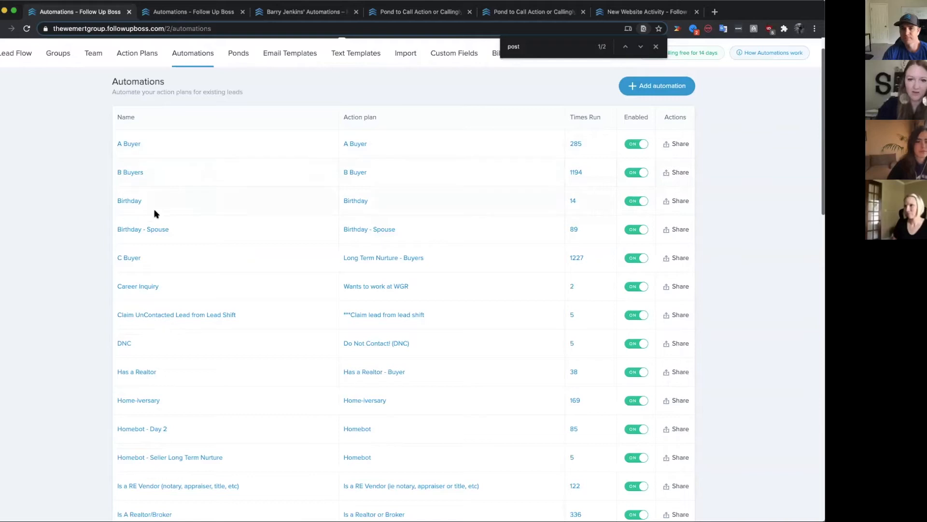
{"action": "scroll", "coordinate": [154, 213], "scroll_direction": "down", "scroll_amount": 3}
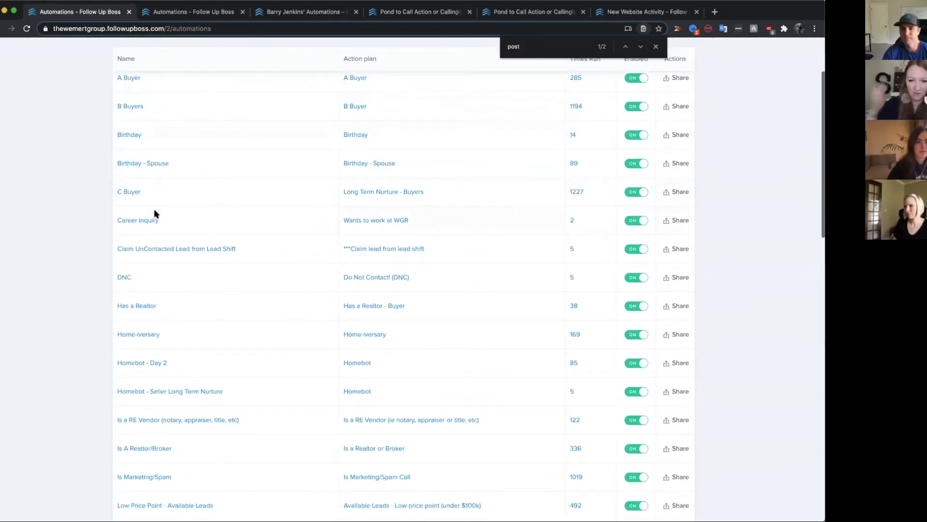
{"action": "scroll", "coordinate": [155, 213], "scroll_direction": "down", "scroll_amount": 2}
{"action": "scroll", "coordinate": [155, 214], "scroll_direction": "down", "scroll_amount": 1}
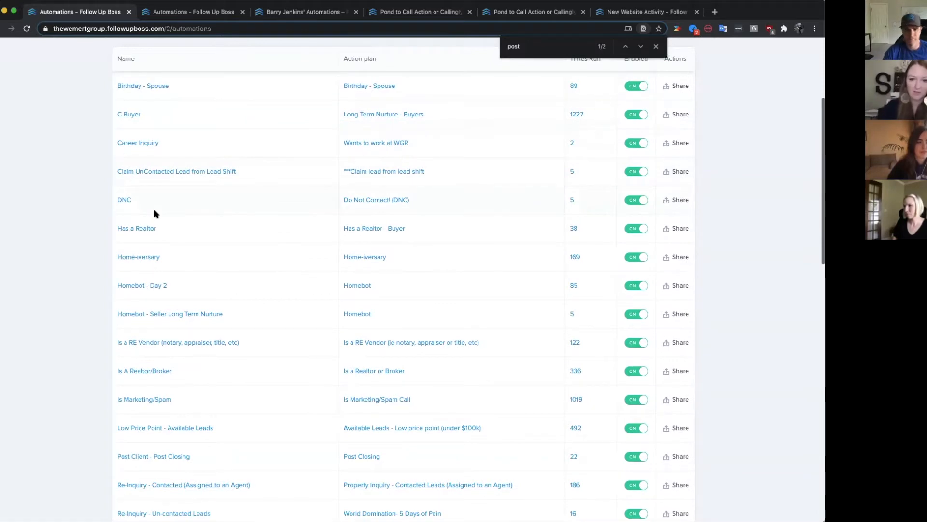
{"action": "scroll", "coordinate": [154, 214], "scroll_direction": "down", "scroll_amount": 1}
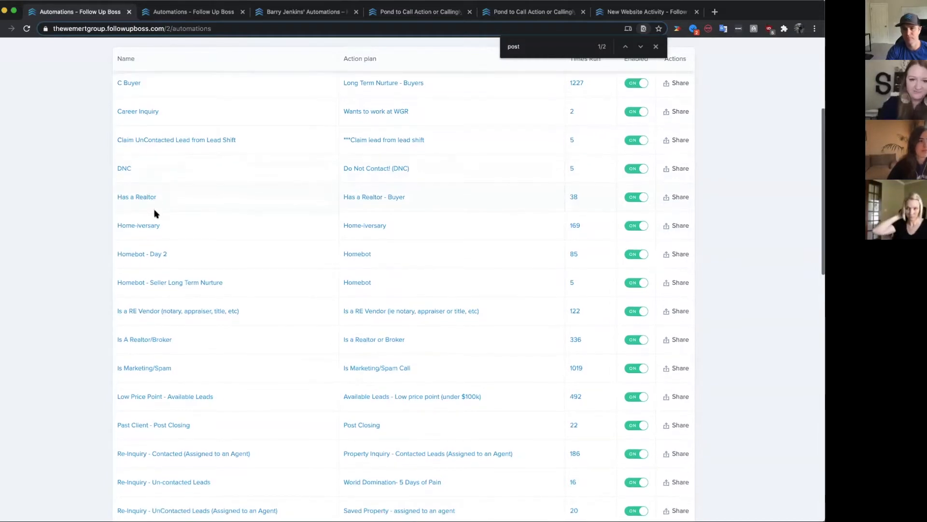
{"action": "scroll", "coordinate": [154, 214], "scroll_direction": "down", "scroll_amount": 1}
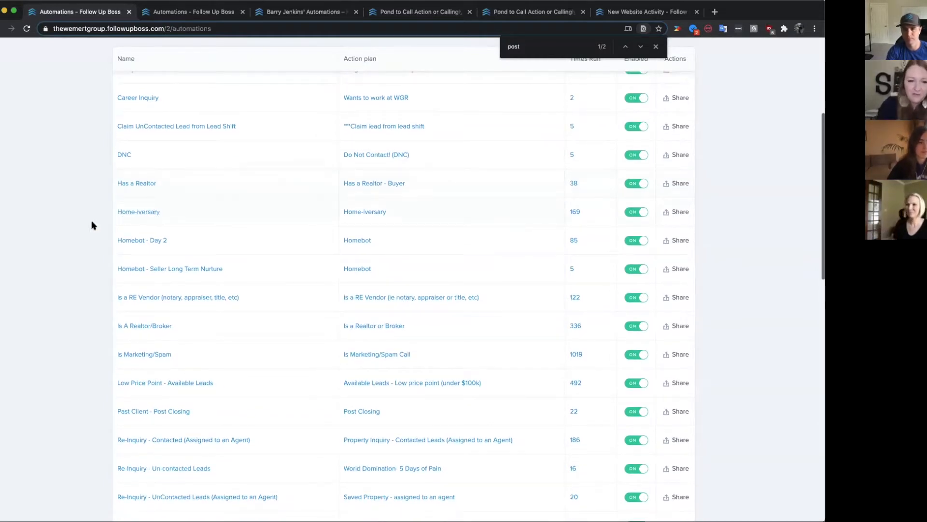
Step: Check the Birthday automation's calendar trigger and the task settings in its Birthday action plan, returning to the automations list
{"action": "scroll", "coordinate": [93, 225], "scroll_direction": "up", "scroll_amount": 5}
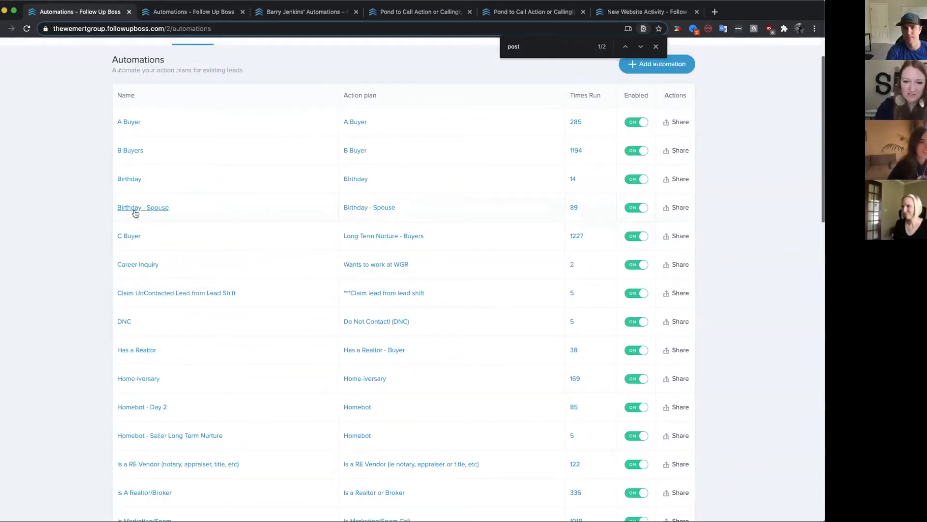
{"action": "scroll", "coordinate": [135, 213], "scroll_direction": "down", "scroll_amount": 1}
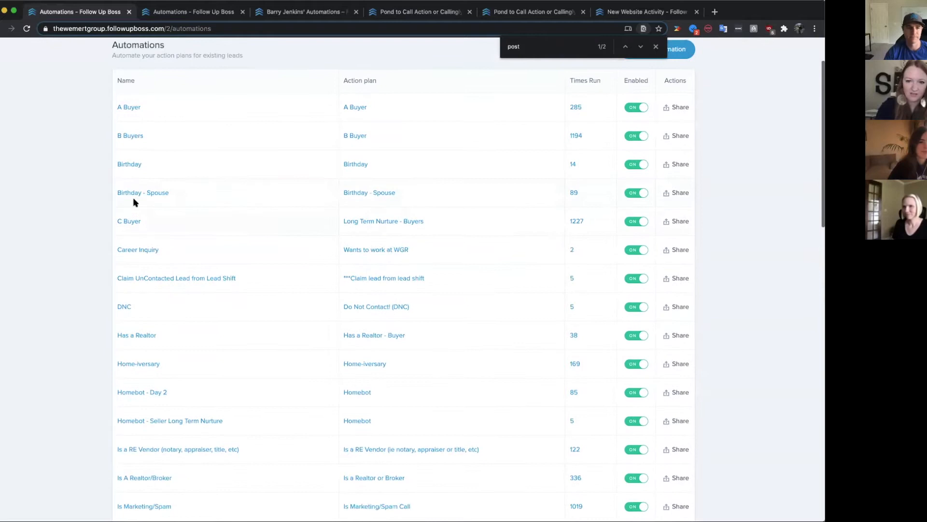
{"action": "left_click", "coordinate": [130, 165]}
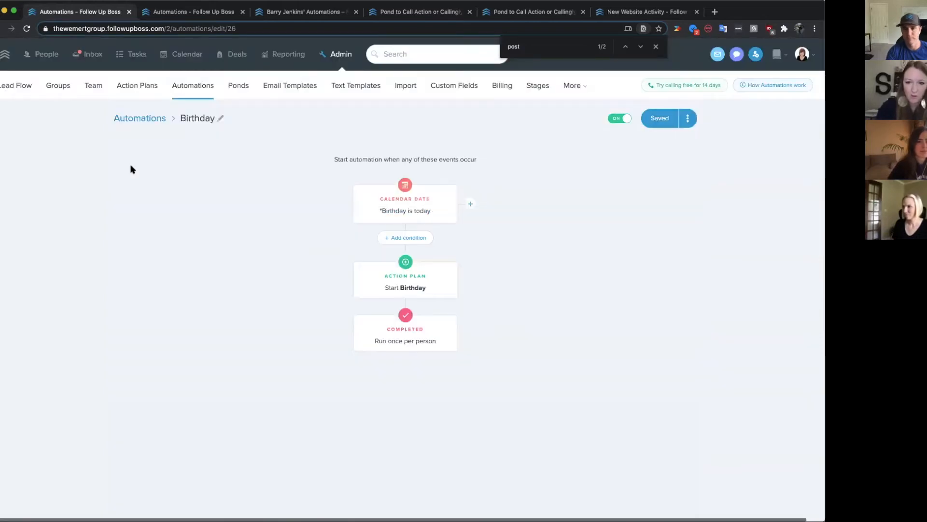
{"action": "left_click", "coordinate": [150, 119]}
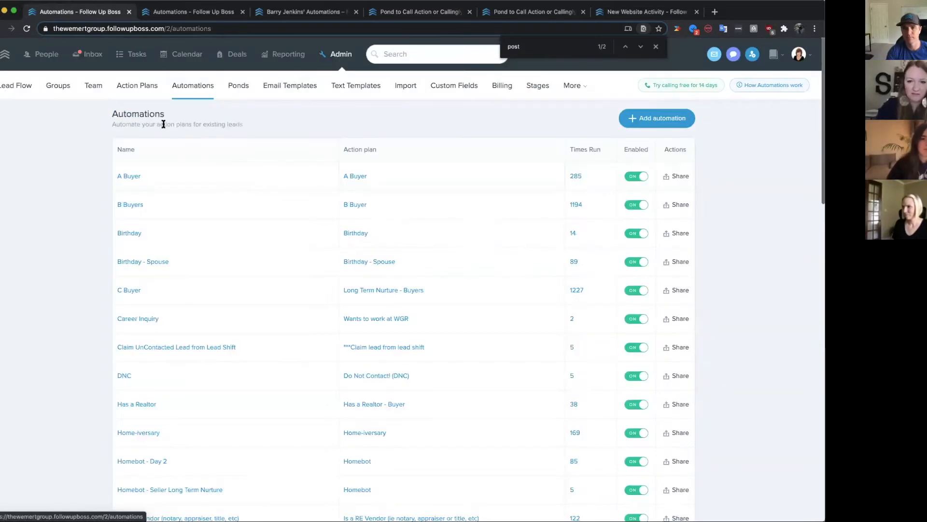
{"action": "left_click", "coordinate": [359, 233]}
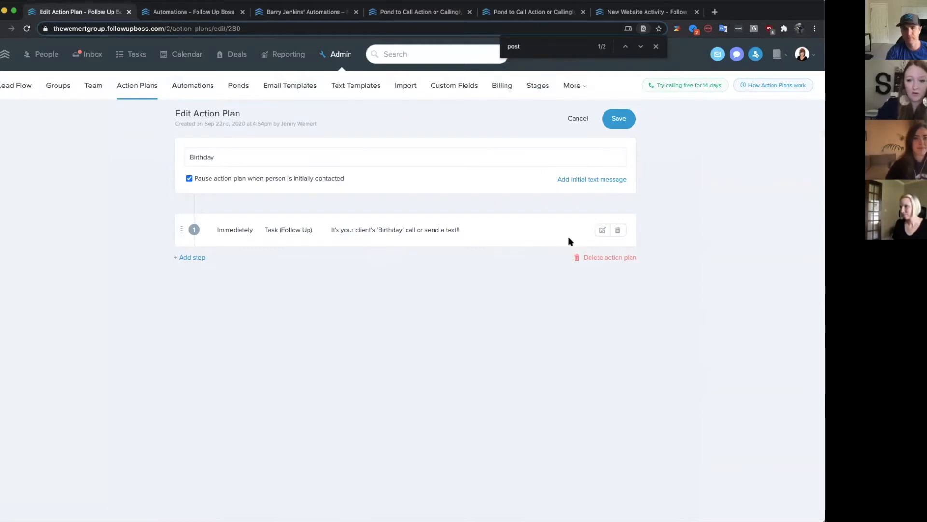
{"action": "left_click", "coordinate": [603, 231]}
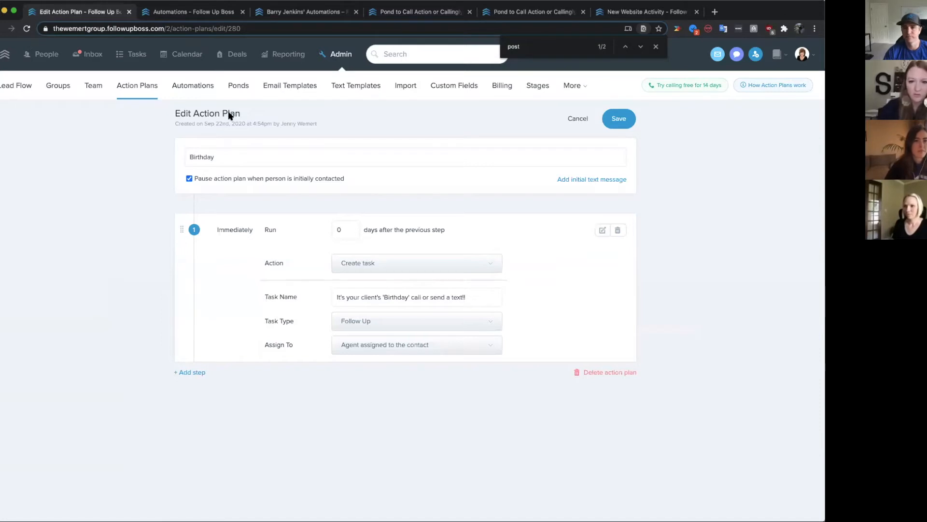
{"action": "left_click", "coordinate": [145, 90]}
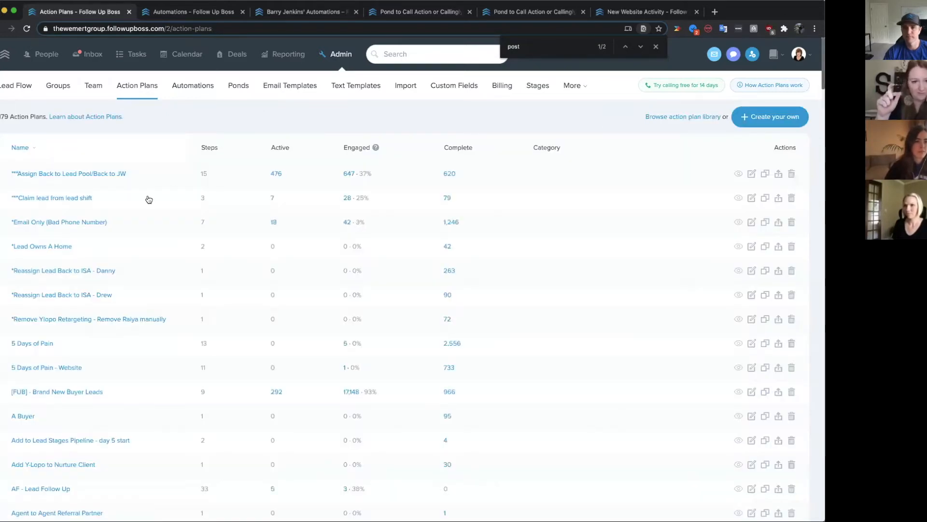
{"action": "left_click", "coordinate": [183, 91]}
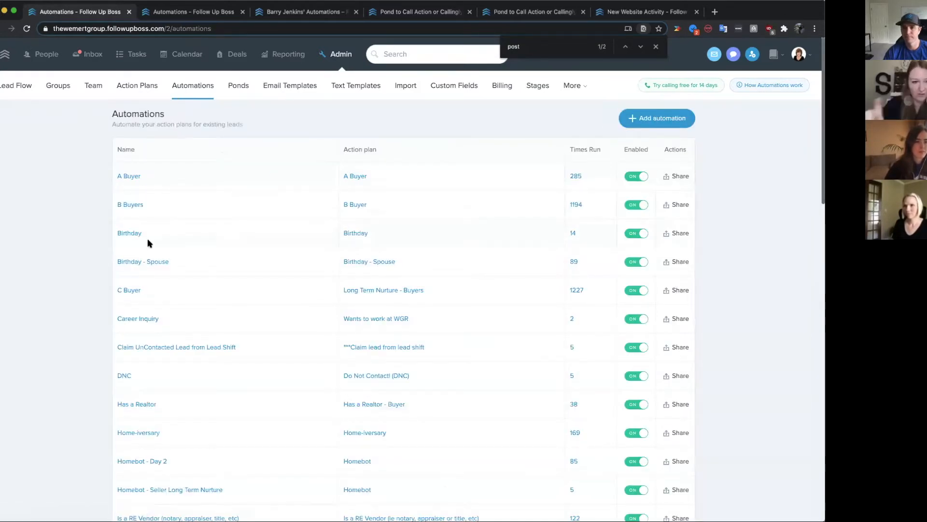
Step: Open the Home-iversary action plan, examine its follow-up task settings, and return to the automations list
{"action": "scroll", "coordinate": [147, 242], "scroll_direction": "down", "scroll_amount": 3}
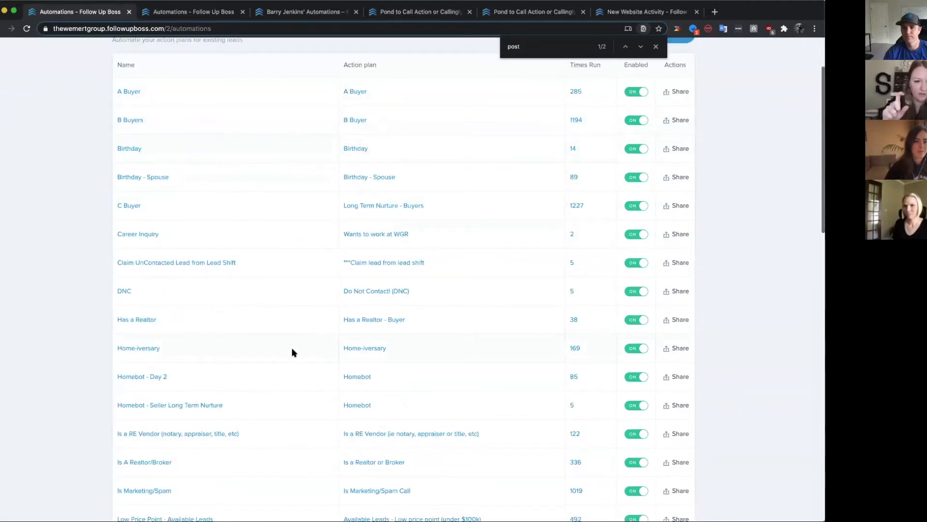
{"action": "left_click", "coordinate": [382, 350]}
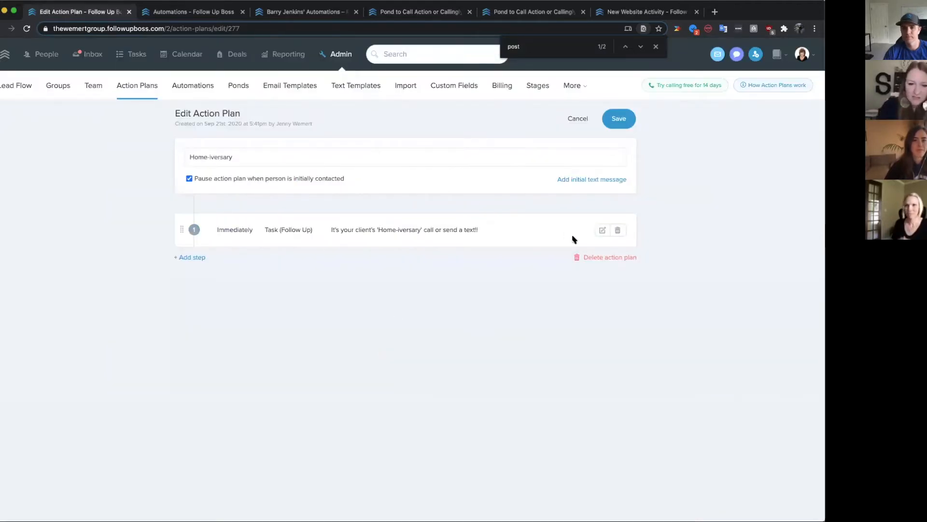
{"action": "left_click", "coordinate": [602, 231]}
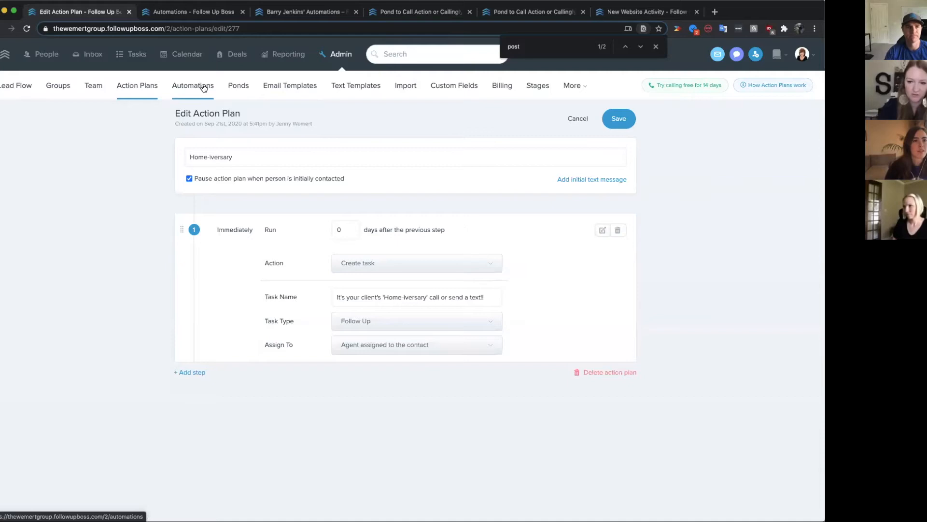
{"action": "left_click", "coordinate": [203, 87]}
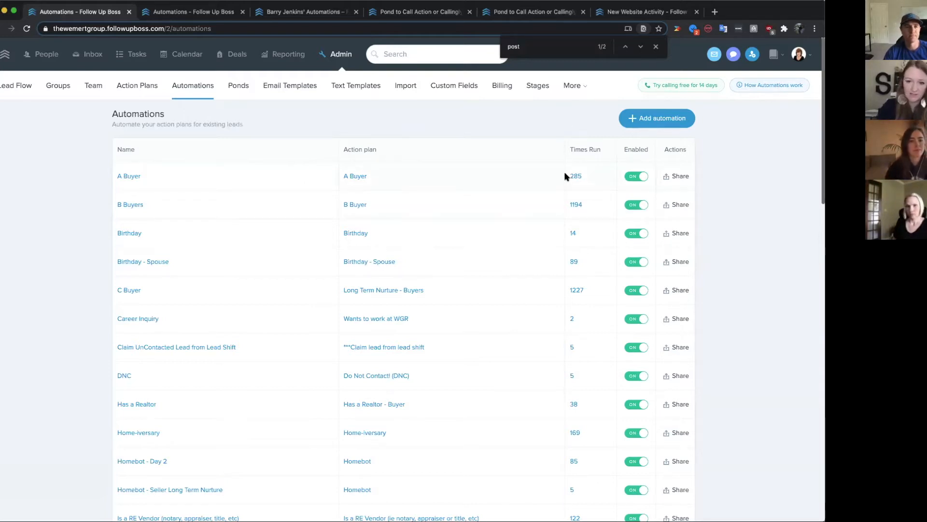
Step: Open the Re-Inquiry - UnContacted Leads (Assigned to an Agent) automation and examine its trigger, conditions and action plan, closing the page search
{"action": "scroll", "coordinate": [563, 172], "scroll_direction": "down", "scroll_amount": 1}
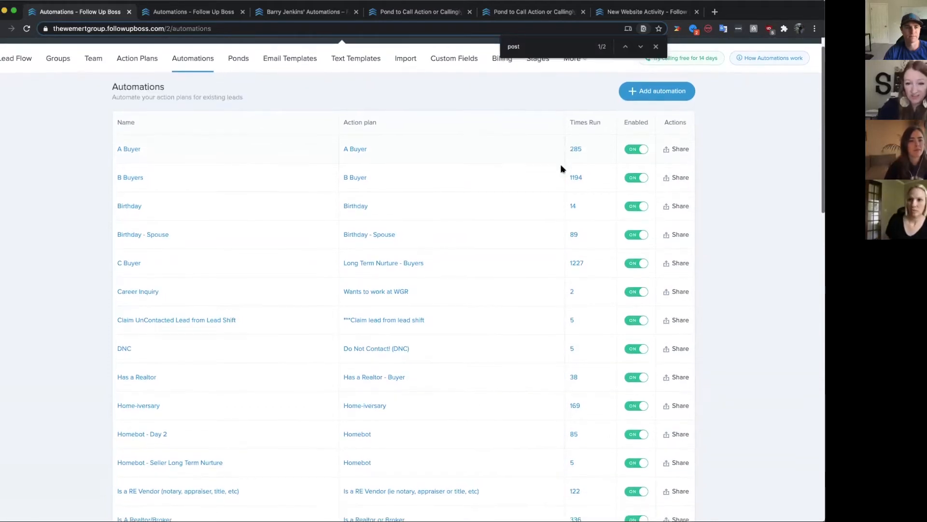
{"action": "scroll", "coordinate": [561, 168], "scroll_direction": "down", "scroll_amount": 5}
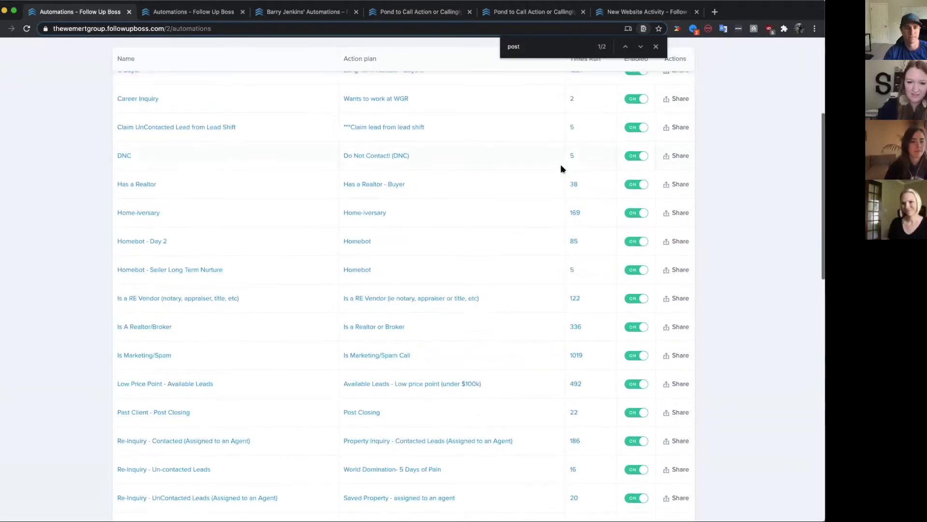
{"action": "scroll", "coordinate": [562, 170], "scroll_direction": "down", "scroll_amount": 2}
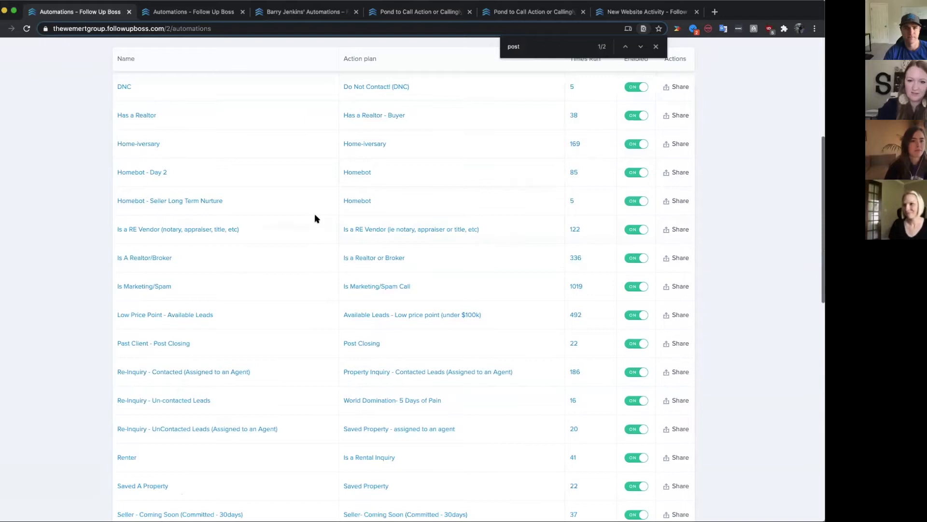
{"action": "scroll", "coordinate": [314, 218], "scroll_direction": "down", "scroll_amount": 1}
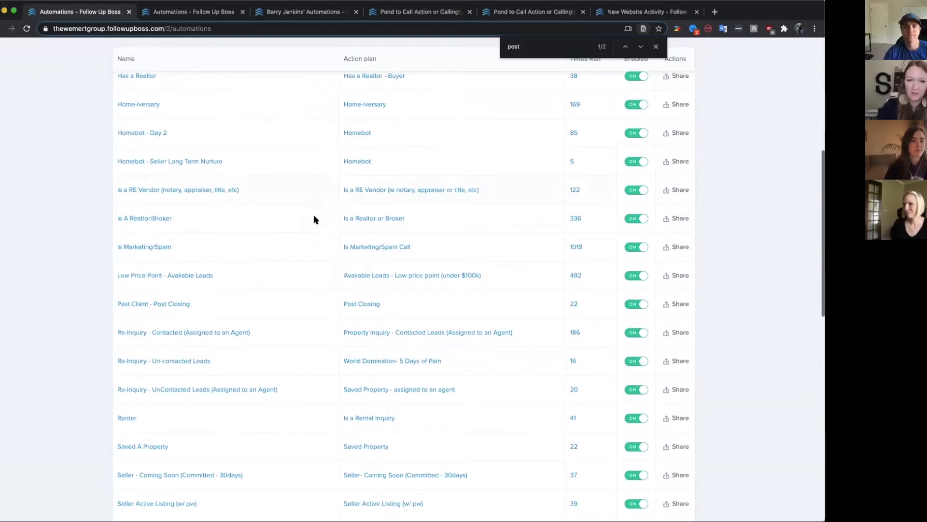
{"action": "left_click", "coordinate": [247, 389]}
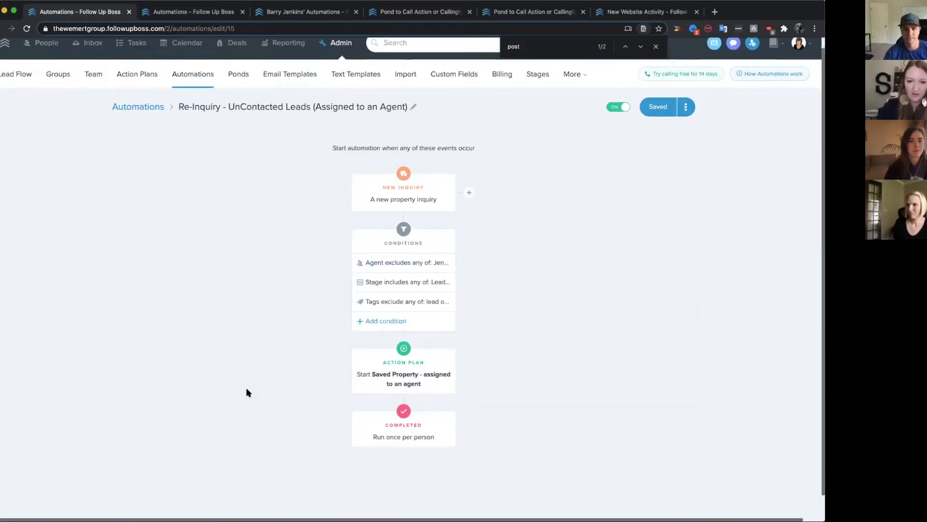
{"action": "scroll", "coordinate": [247, 392], "scroll_direction": "down", "scroll_amount": 1}
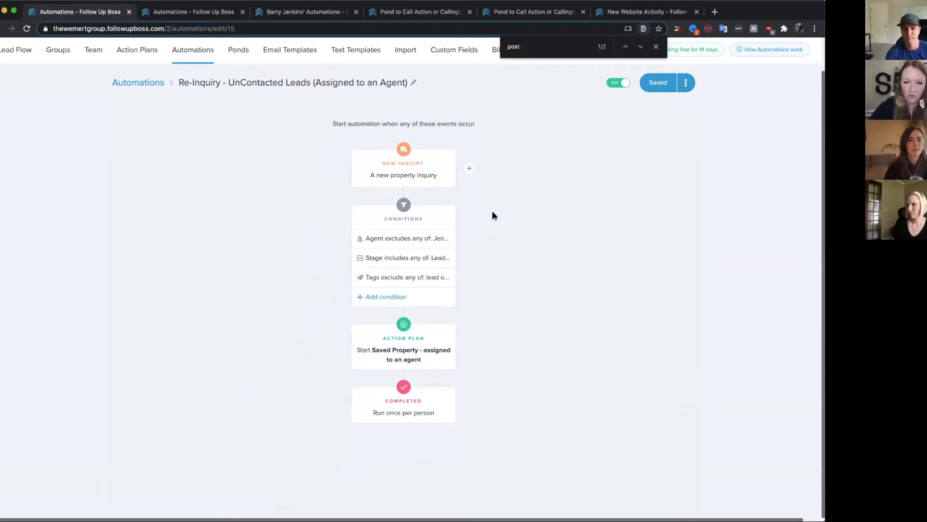
{"action": "scroll", "coordinate": [483, 220], "scroll_direction": "right", "scroll_amount": 1}
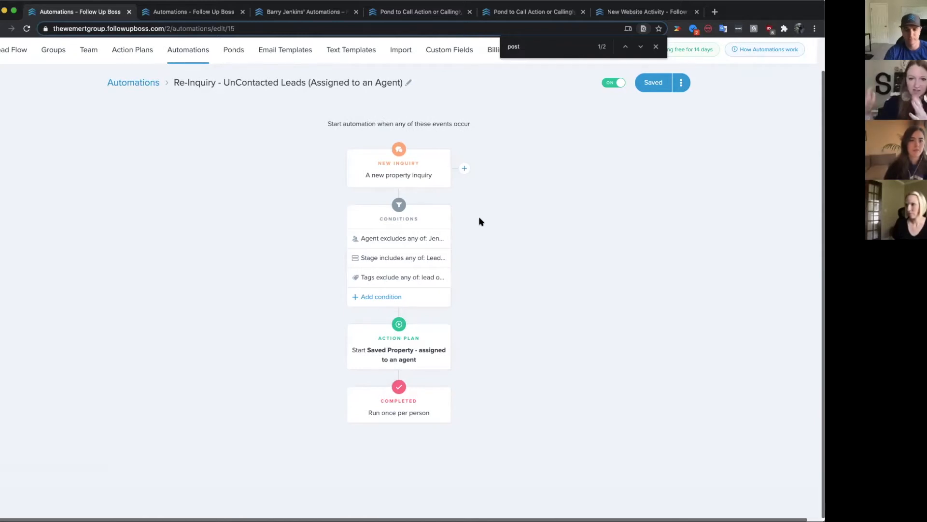
{"action": "scroll", "coordinate": [449, 236], "scroll_direction": "right", "scroll_amount": 1}
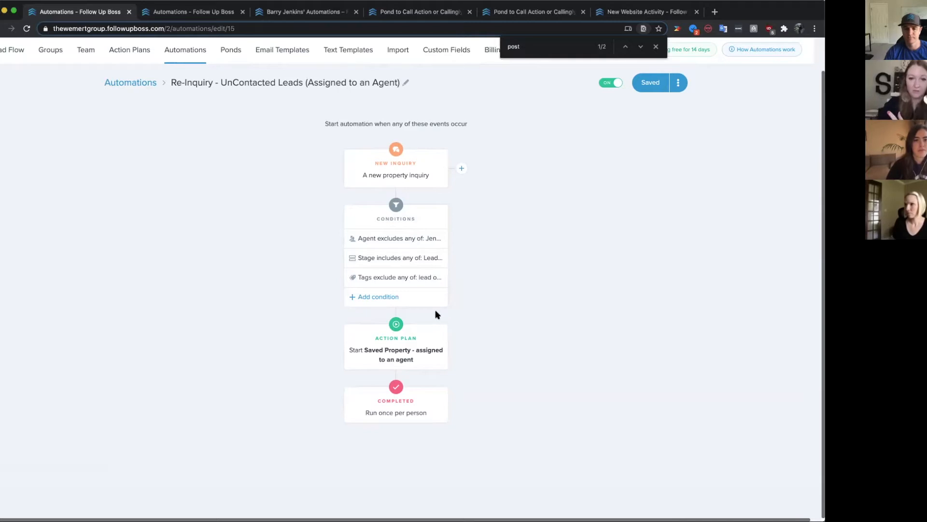
{"action": "mouse_move", "coordinate": [429, 327]}
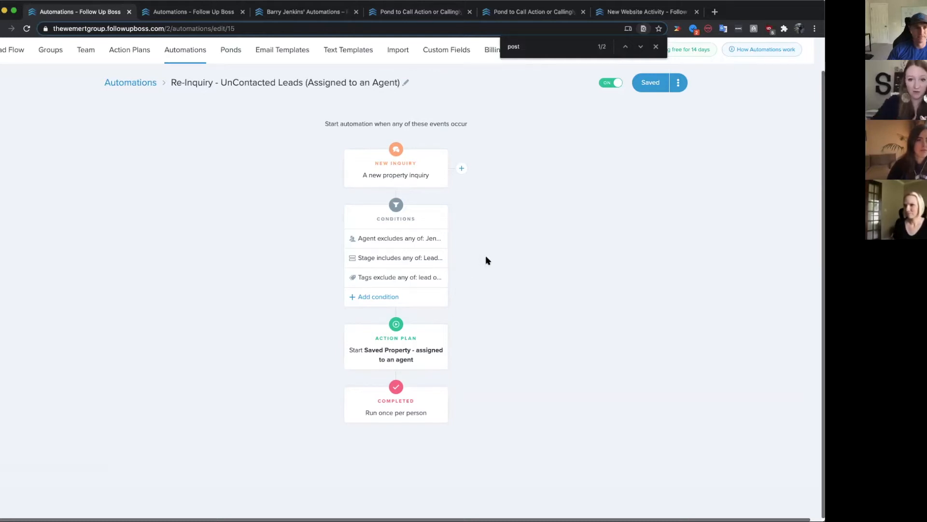
{"action": "left_click", "coordinate": [656, 47]}
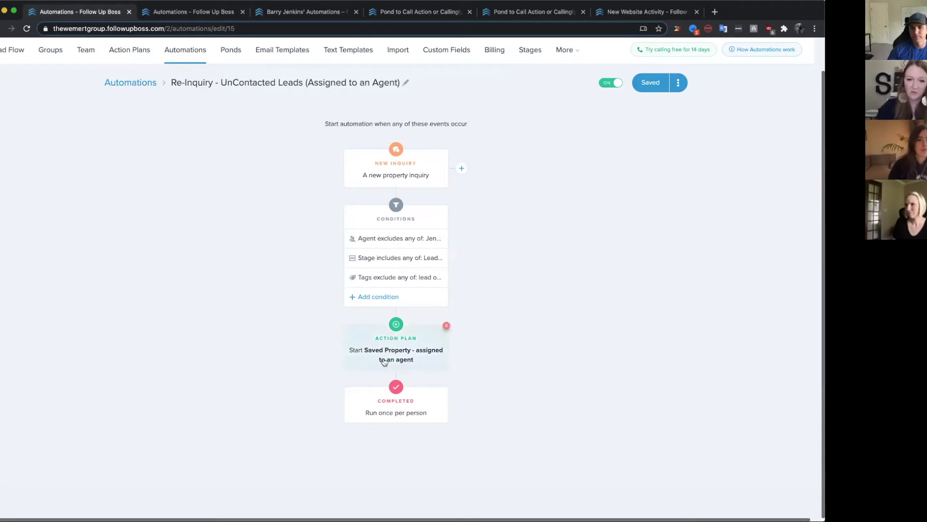
Step: Check the People list and return to the team's automations list
{"action": "scroll", "coordinate": [221, 261], "scroll_direction": "up", "scroll_amount": 2}
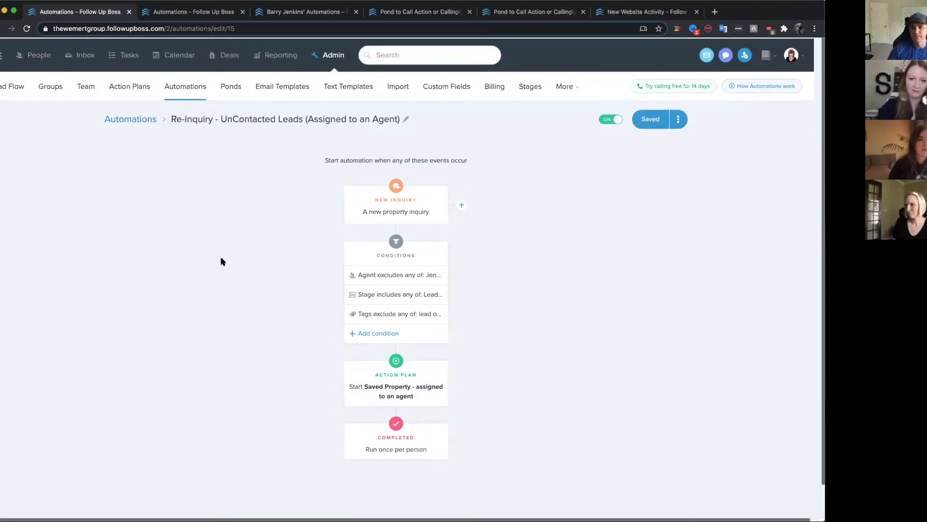
{"action": "left_click", "coordinate": [48, 65]}
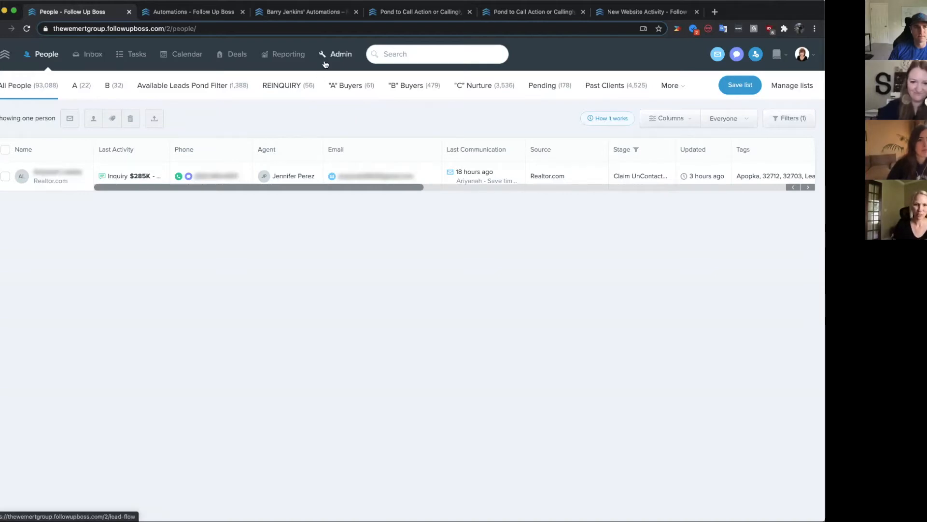
{"action": "left_click", "coordinate": [326, 56]}
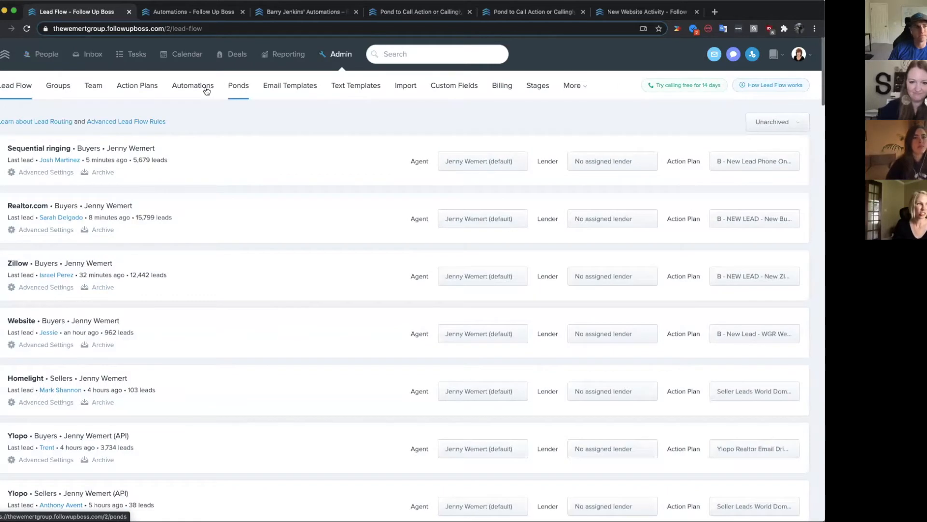
{"action": "left_click", "coordinate": [206, 91]}
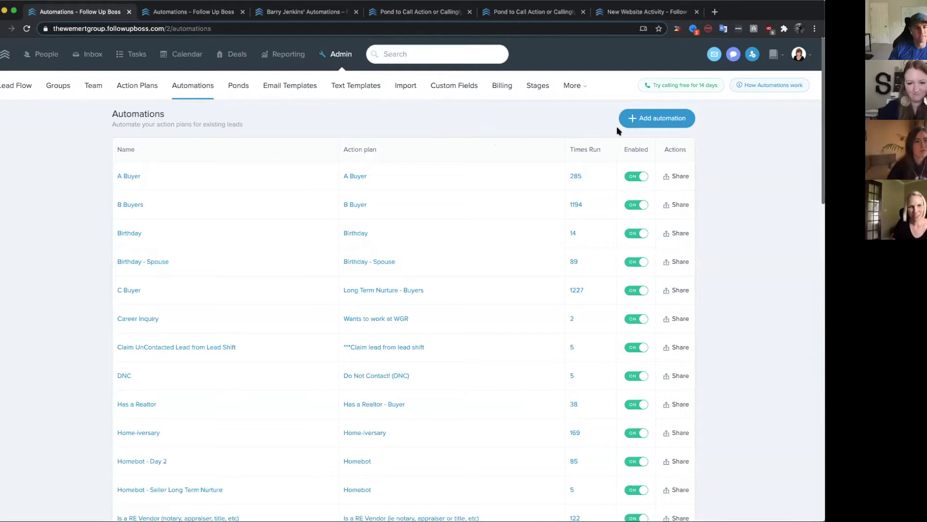
{"action": "left_click", "coordinate": [648, 123]}
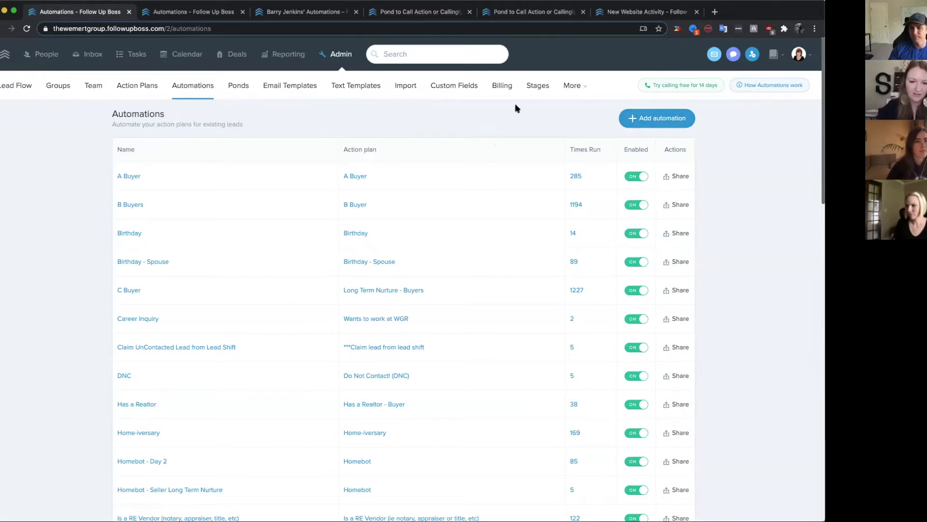
Step: Look through the additional smart lists on the People page and return to the automations list
{"action": "left_click", "coordinate": [55, 61]}
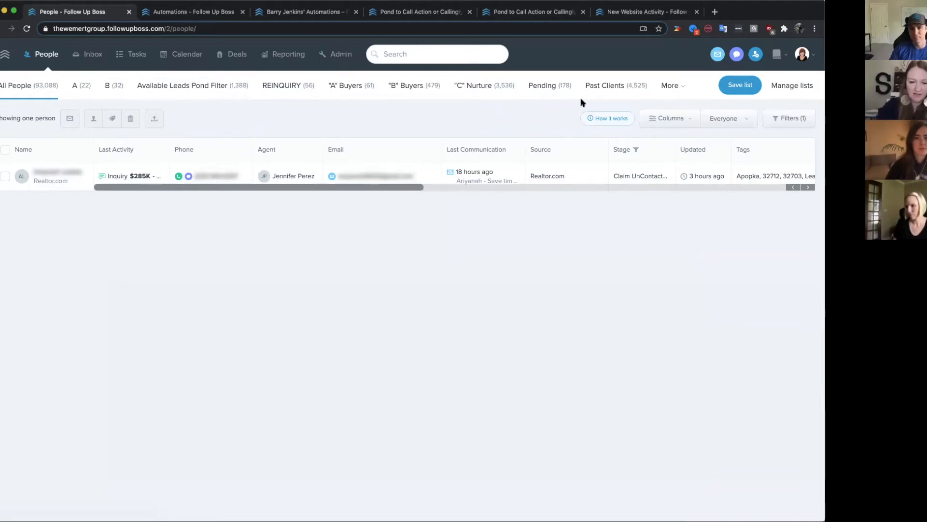
{"action": "left_click", "coordinate": [667, 91]}
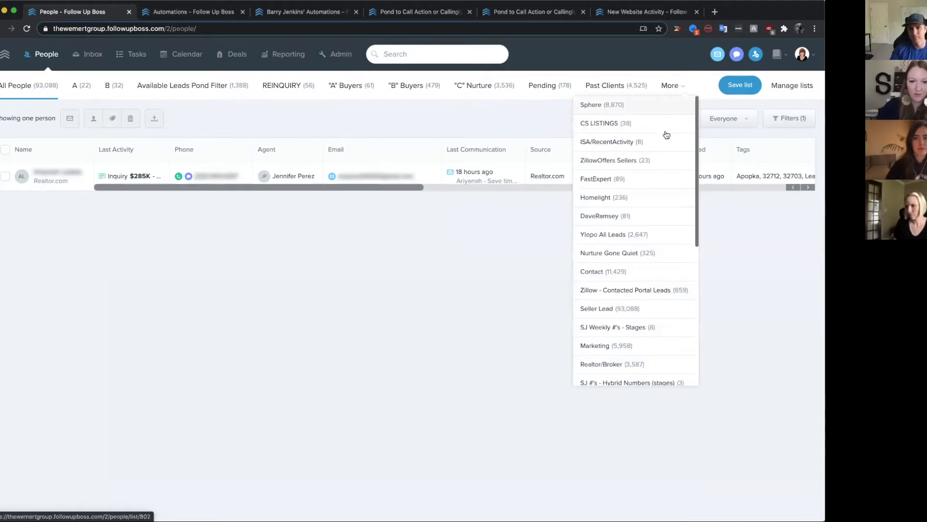
{"action": "scroll", "coordinate": [686, 212], "scroll_direction": "down", "scroll_amount": 1}
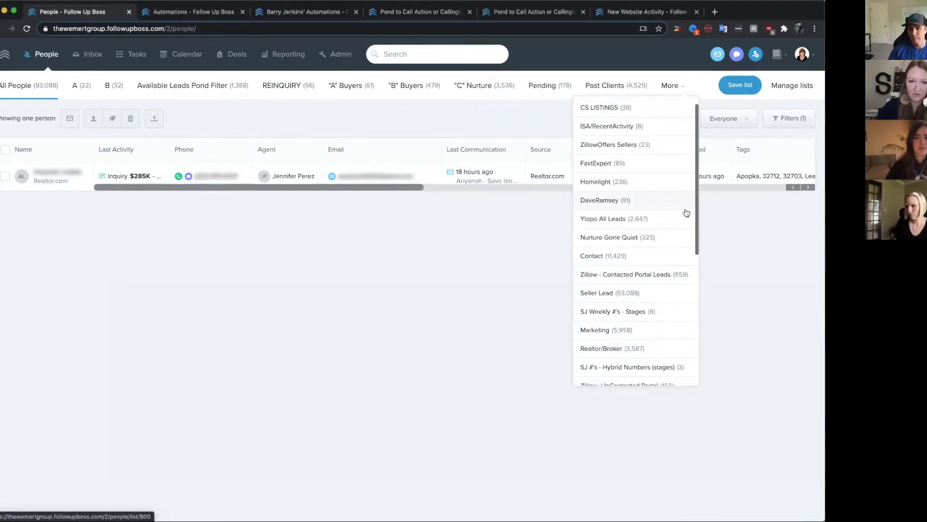
{"action": "left_click", "coordinate": [540, 257]}
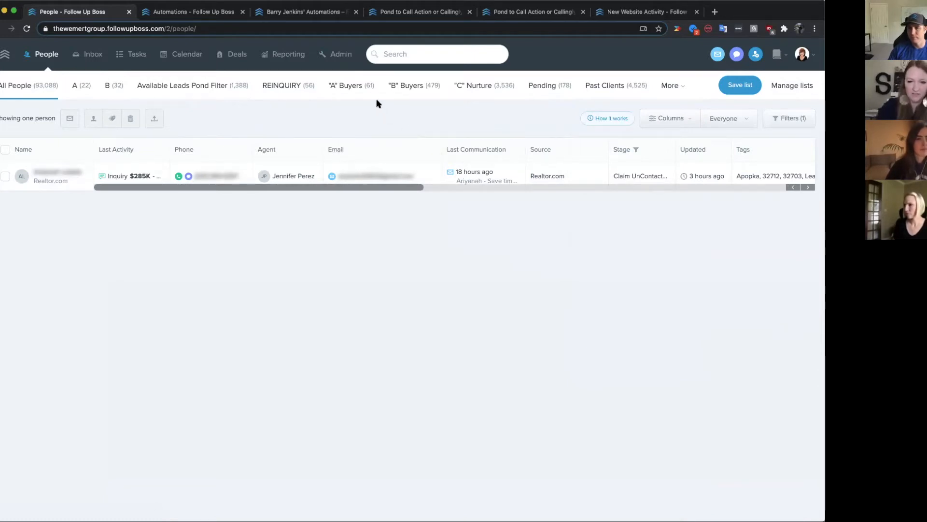
{"action": "left_click", "coordinate": [340, 54]}
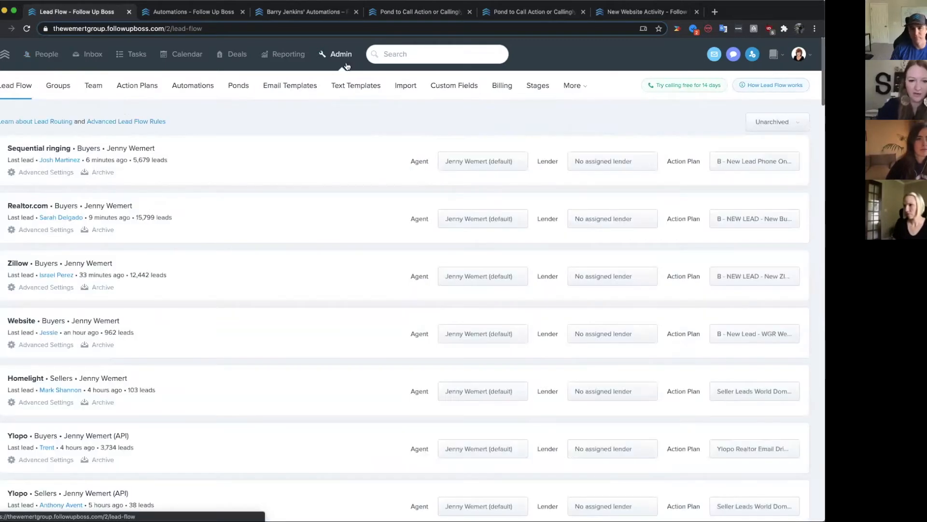
{"action": "left_click", "coordinate": [206, 86]}
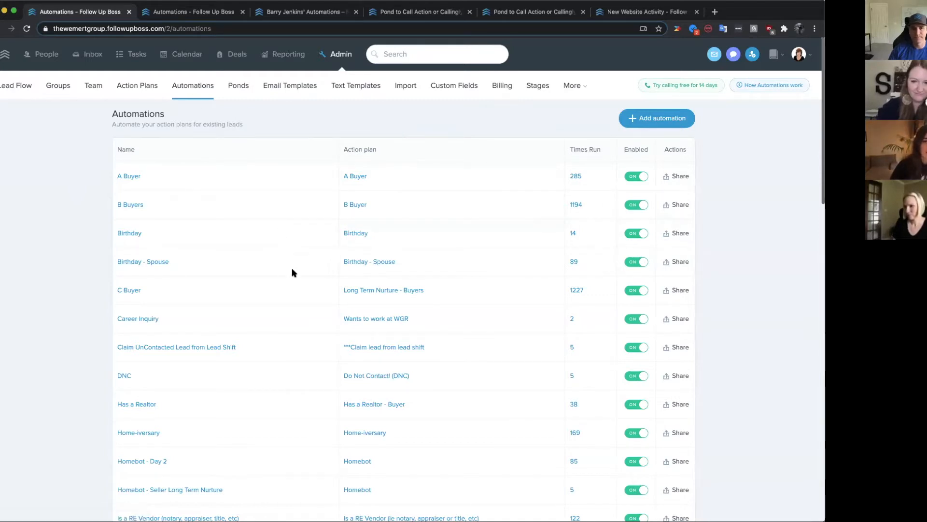
{"action": "scroll", "coordinate": [292, 272], "scroll_direction": "down", "scroll_amount": 1}
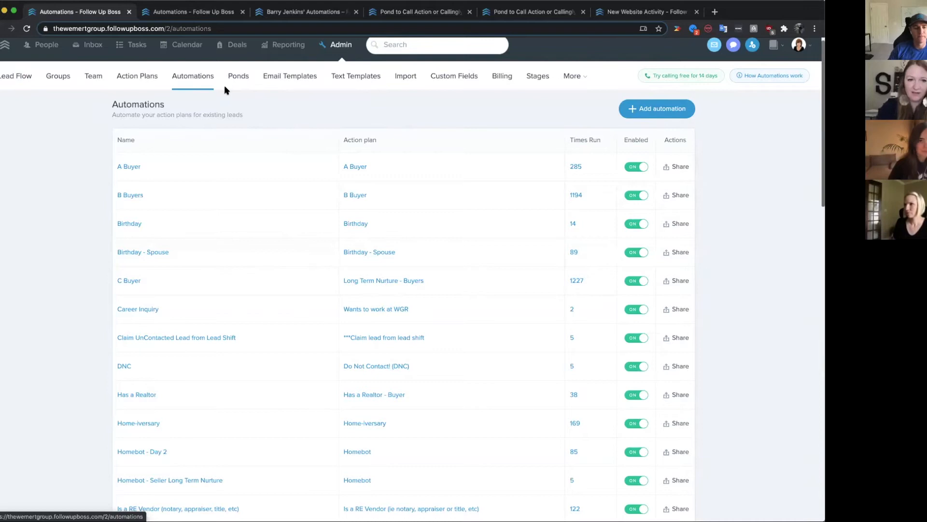
{"action": "scroll", "coordinate": [300, 105], "scroll_direction": "down", "scroll_amount": 1}
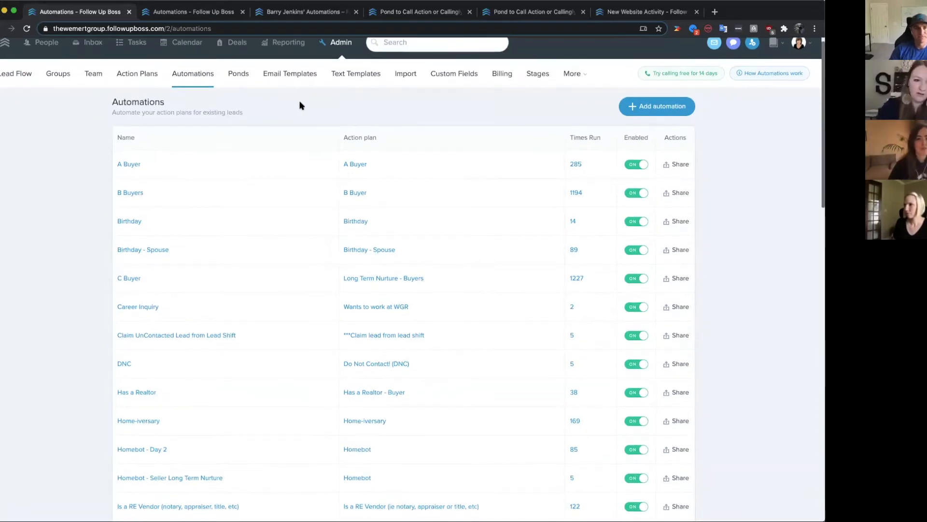
{"action": "scroll", "coordinate": [300, 105], "scroll_direction": "down", "scroll_amount": 1}
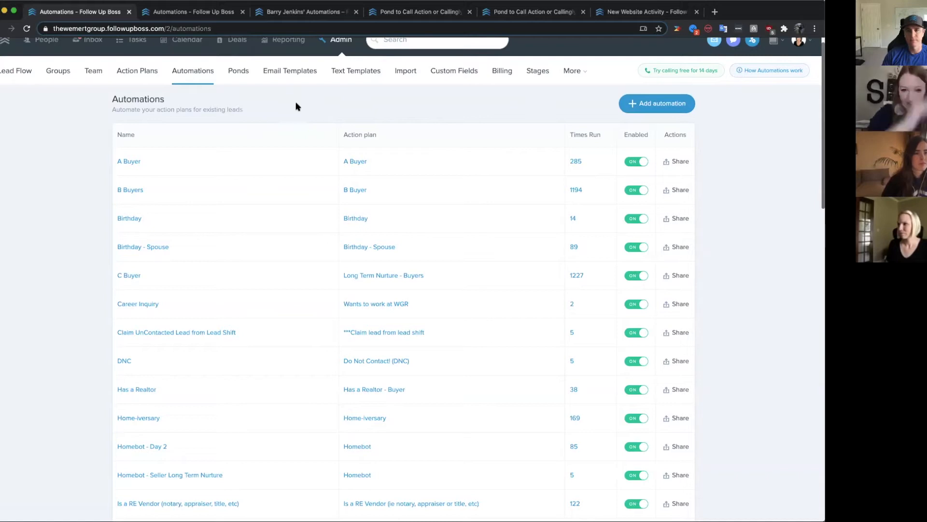
{"action": "scroll", "coordinate": [297, 106], "scroll_direction": "up", "scroll_amount": 1}
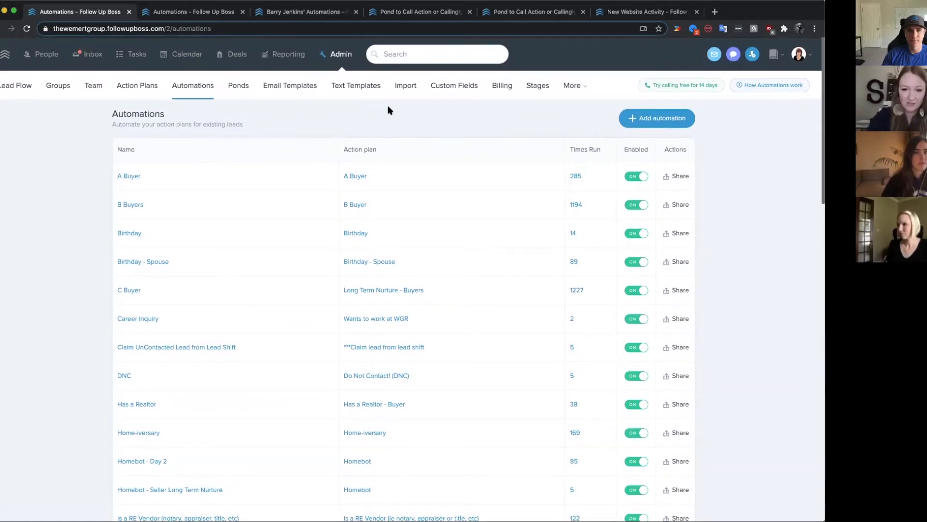
Step: In the demo account, start a new automation and look through the stages offered for a Stage Changed trigger
{"action": "left_click", "coordinate": [226, 13]}
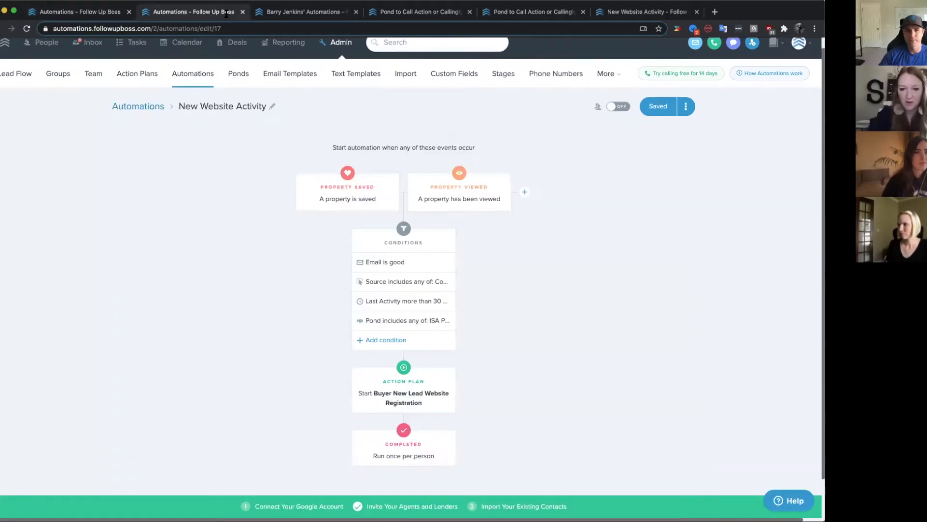
{"action": "left_click", "coordinate": [151, 106]}
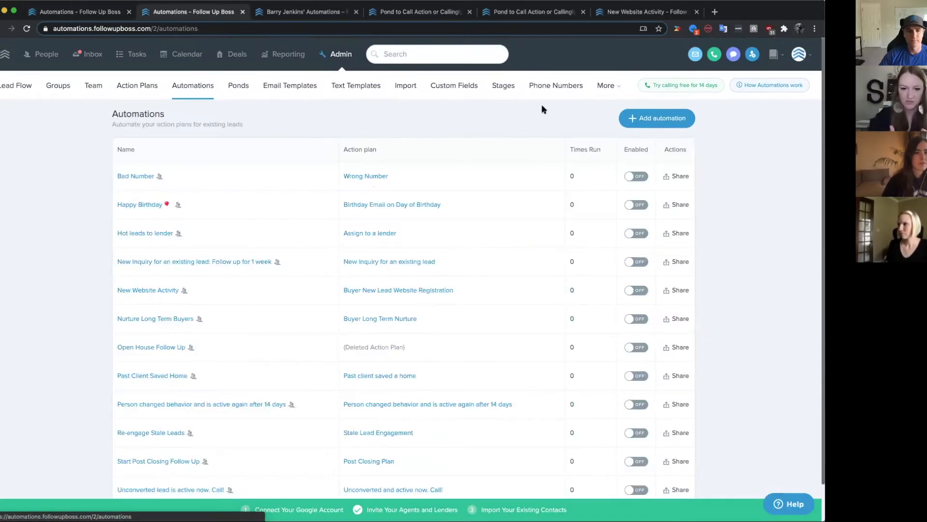
{"action": "left_click", "coordinate": [626, 124]}
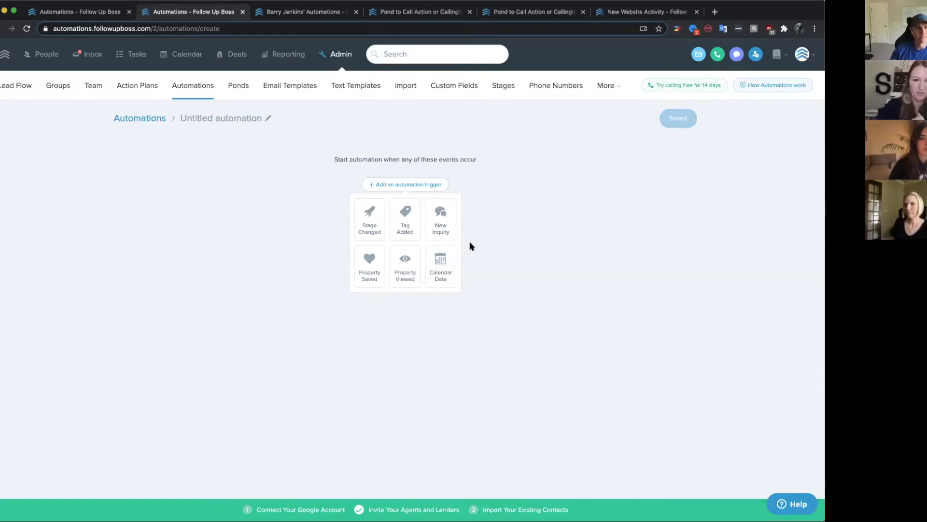
{"action": "left_click", "coordinate": [377, 235]}
{"action": "scroll", "coordinate": [413, 274], "scroll_direction": "down", "scroll_amount": 2}
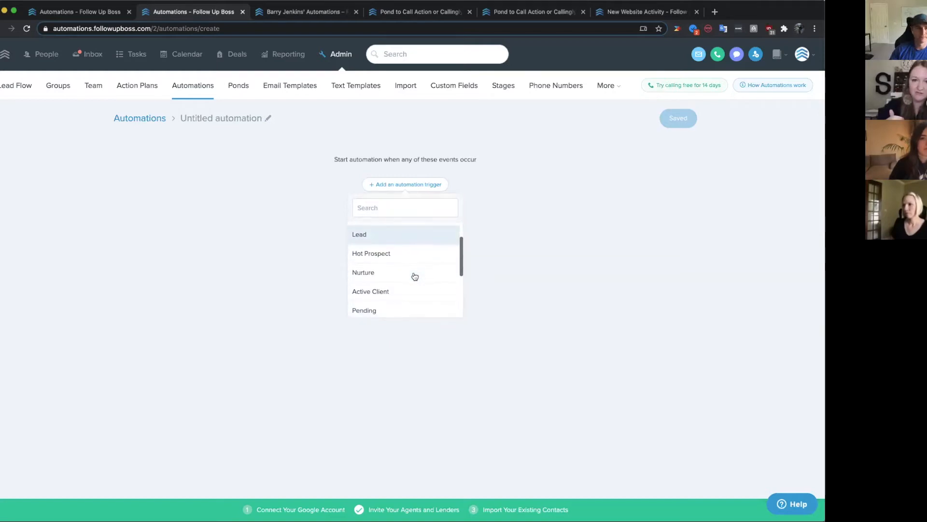
{"action": "scroll", "coordinate": [414, 275], "scroll_direction": "down", "scroll_amount": 5}
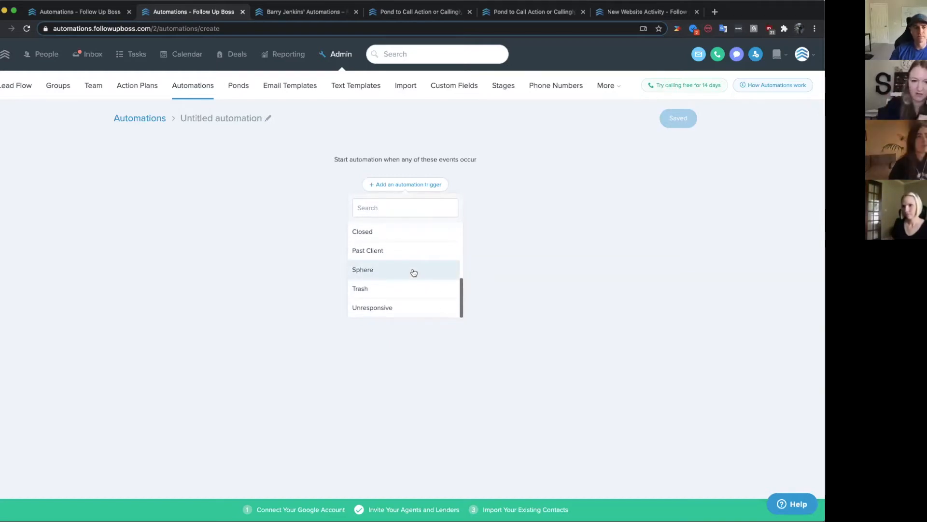
Step: Start a new custom action plan and show the actions available for its first step
{"action": "left_click", "coordinate": [155, 92]}
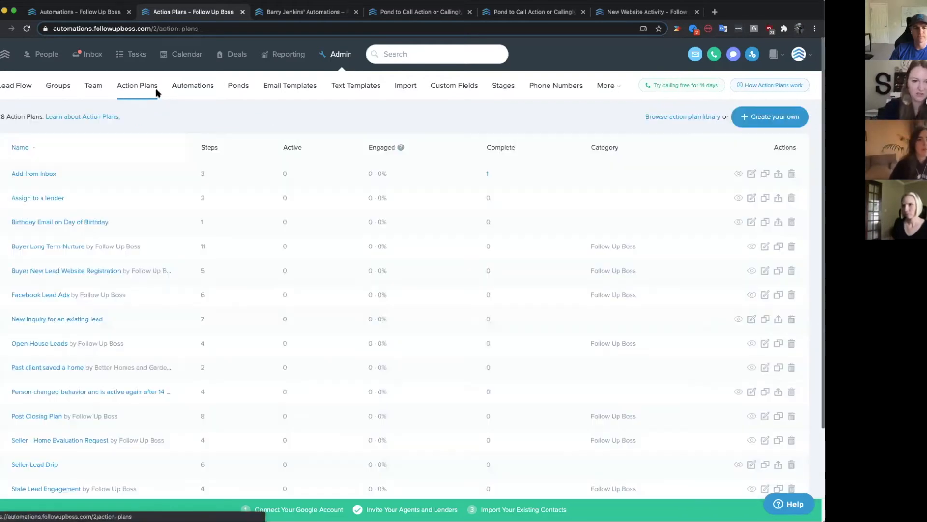
{"action": "left_click", "coordinate": [743, 120]}
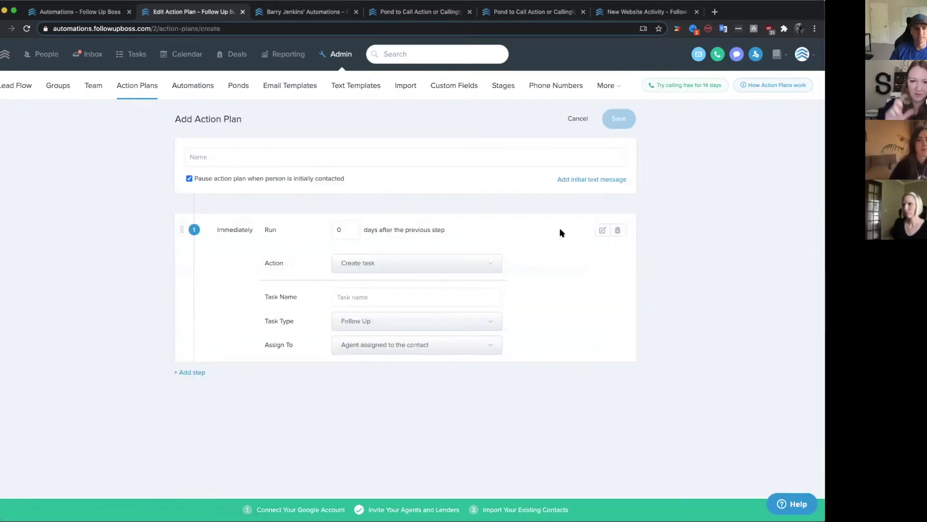
{"action": "left_click", "coordinate": [472, 268]}
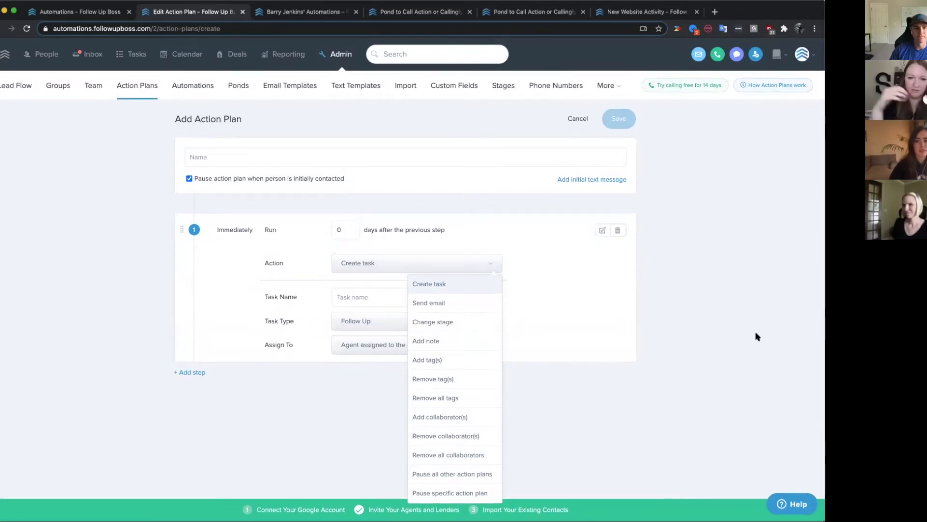
Step: Set the first step's action to Send email and check the available sender options
{"action": "scroll", "coordinate": [776, 360], "scroll_direction": "down", "scroll_amount": 1}
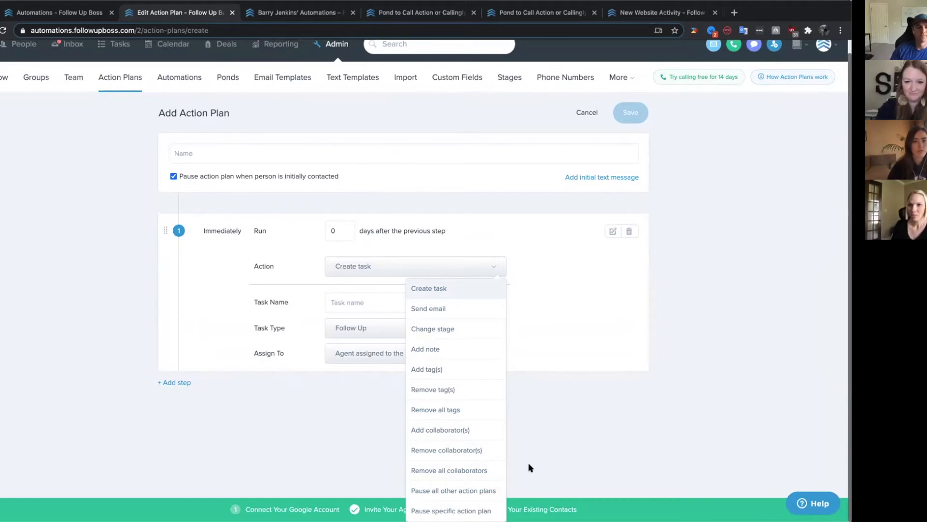
{"action": "left_click", "coordinate": [453, 309]}
{"action": "left_click", "coordinate": [486, 342]}
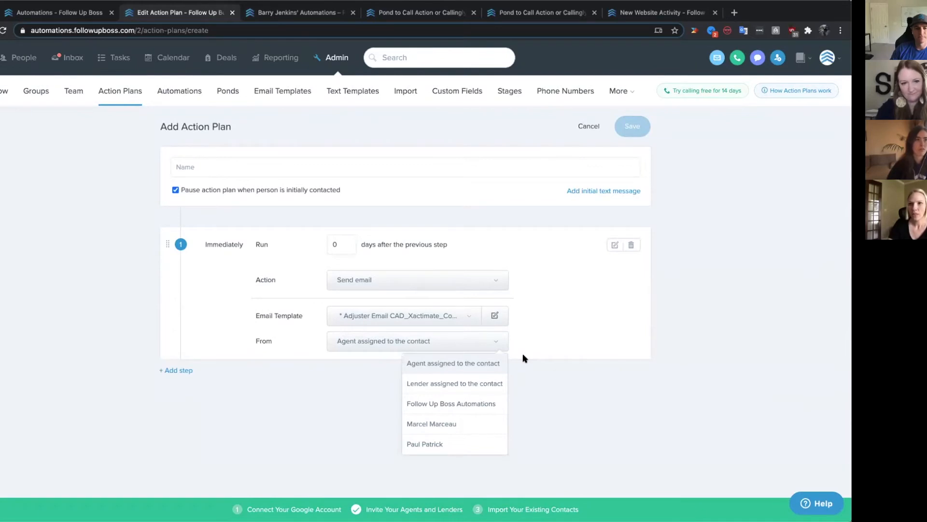
Step: Change the first step's action to Add note and check who the note can notify
{"action": "left_click", "coordinate": [490, 287]}
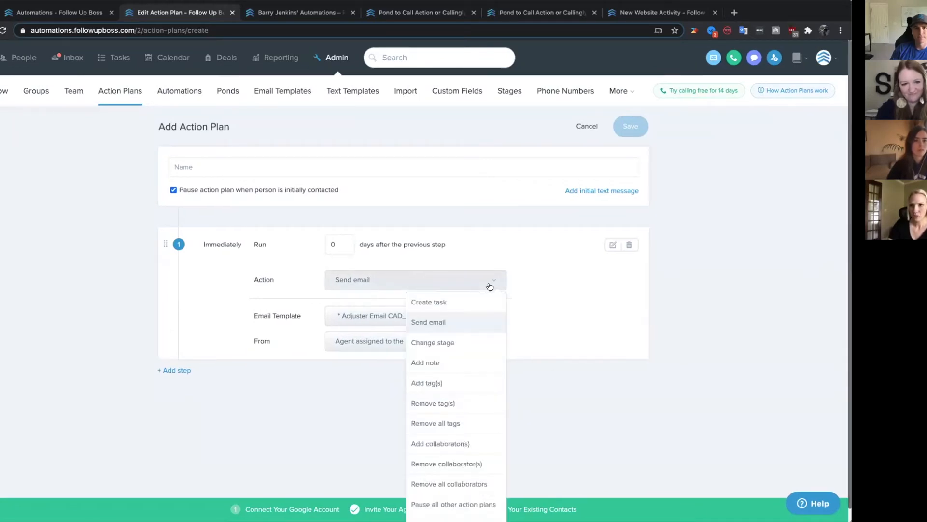
{"action": "left_click", "coordinate": [467, 363]}
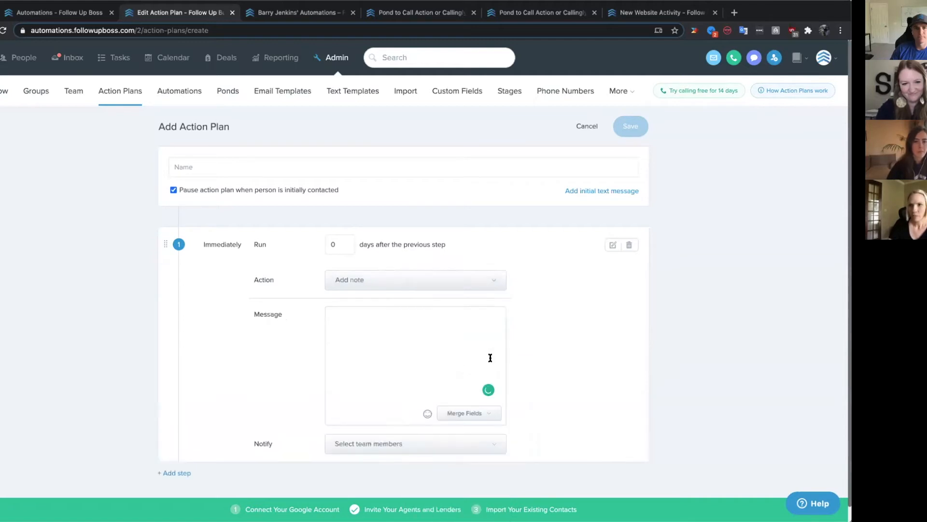
{"action": "scroll", "coordinate": [491, 363], "scroll_direction": "down", "scroll_amount": 1}
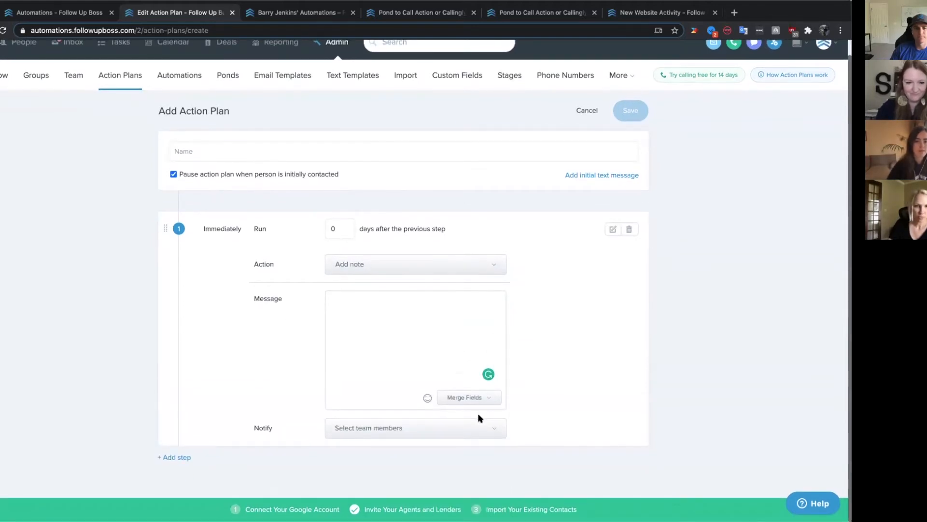
{"action": "left_click", "coordinate": [479, 426]}
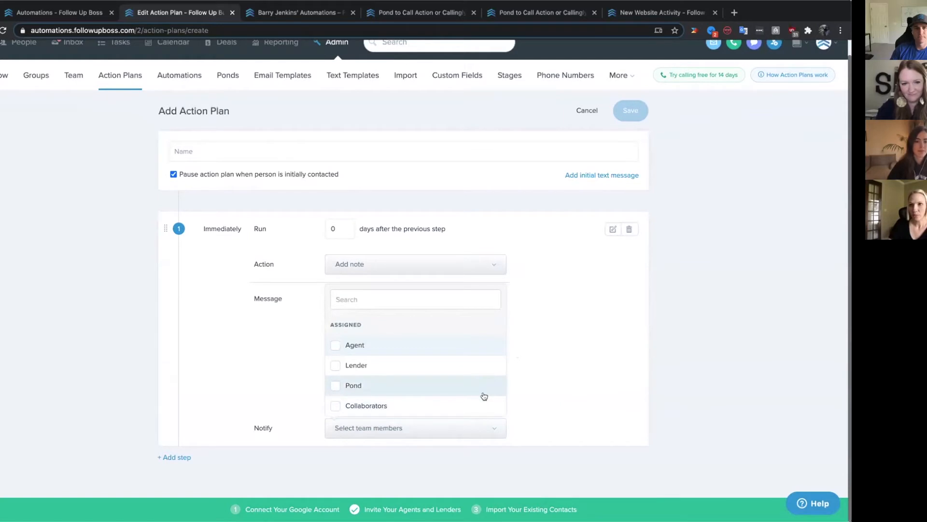
{"action": "left_click", "coordinate": [549, 413]}
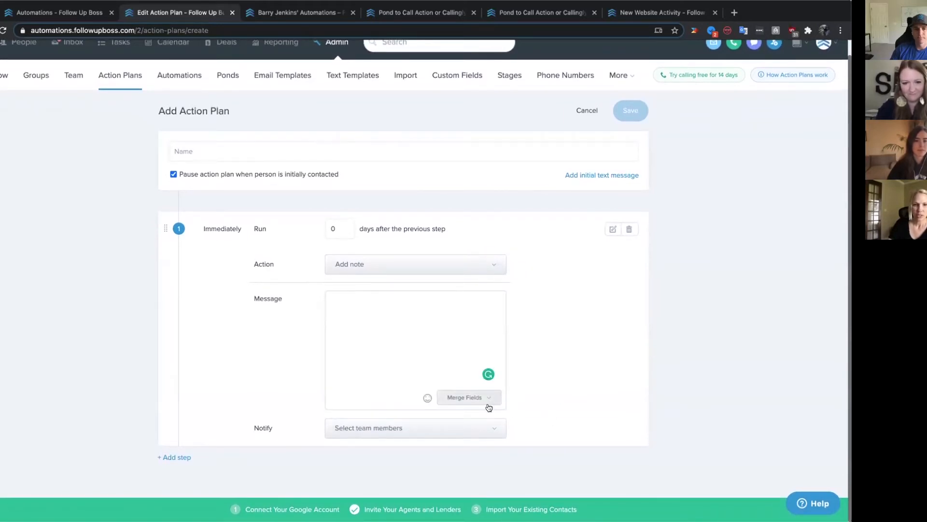
Step: Set the note to notify the assigned agent
{"action": "left_click", "coordinate": [476, 428]}
{"action": "left_click", "coordinate": [421, 352]}
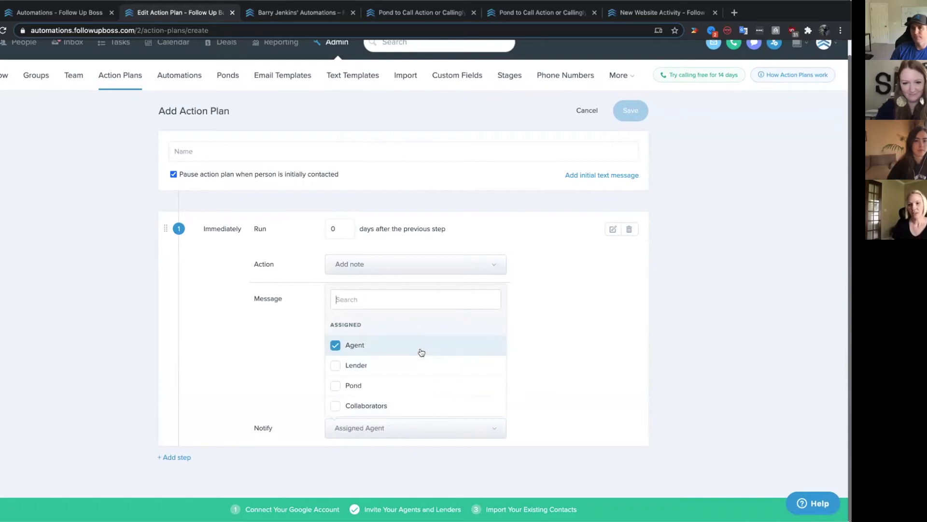
{"action": "left_click", "coordinate": [543, 383]}
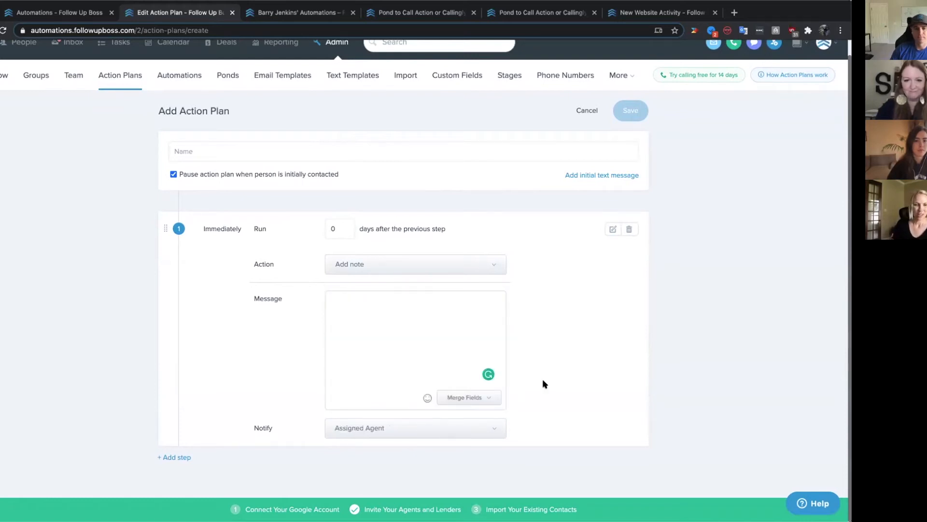
Step: Set the note to notify the assigned pond and collaborators, removing the agent
{"action": "left_click", "coordinate": [466, 423]}
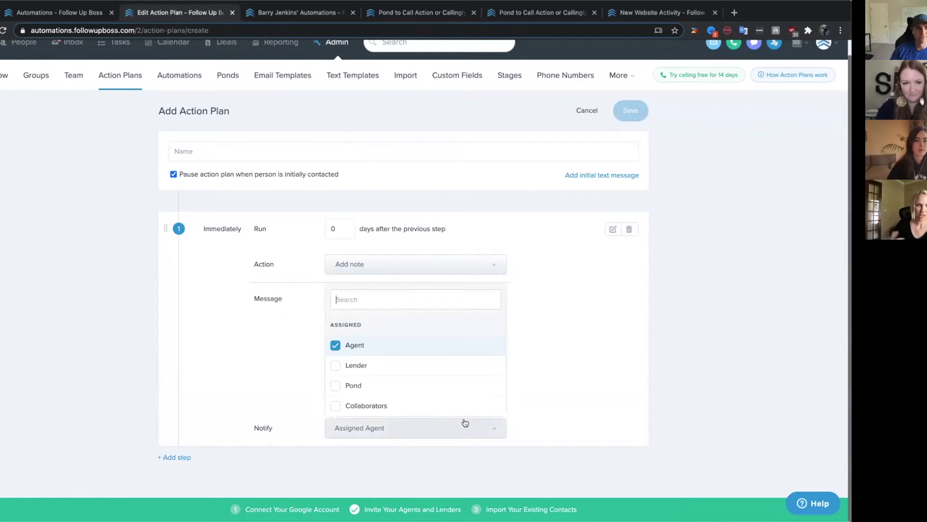
{"action": "left_click", "coordinate": [441, 387]}
{"action": "left_click", "coordinate": [335, 345]}
{"action": "left_click", "coordinate": [336, 407]}
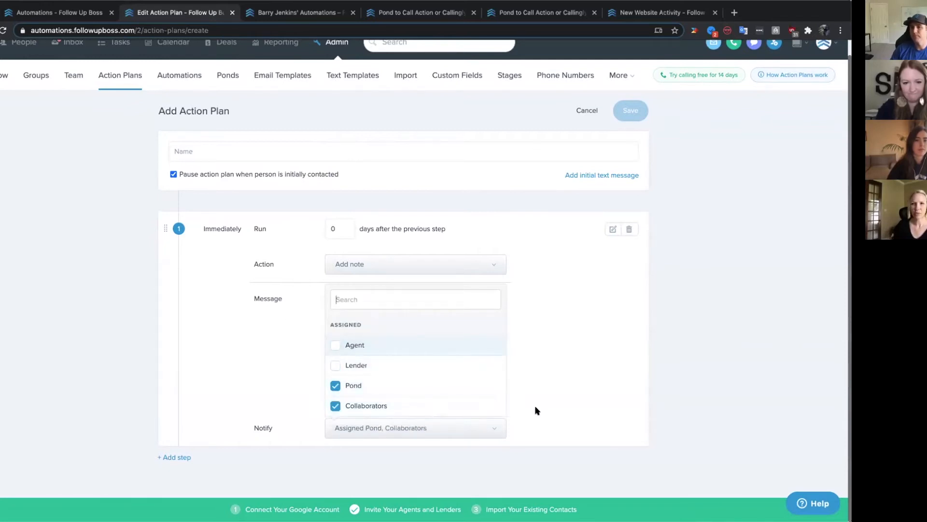
{"action": "left_click", "coordinate": [546, 409]}
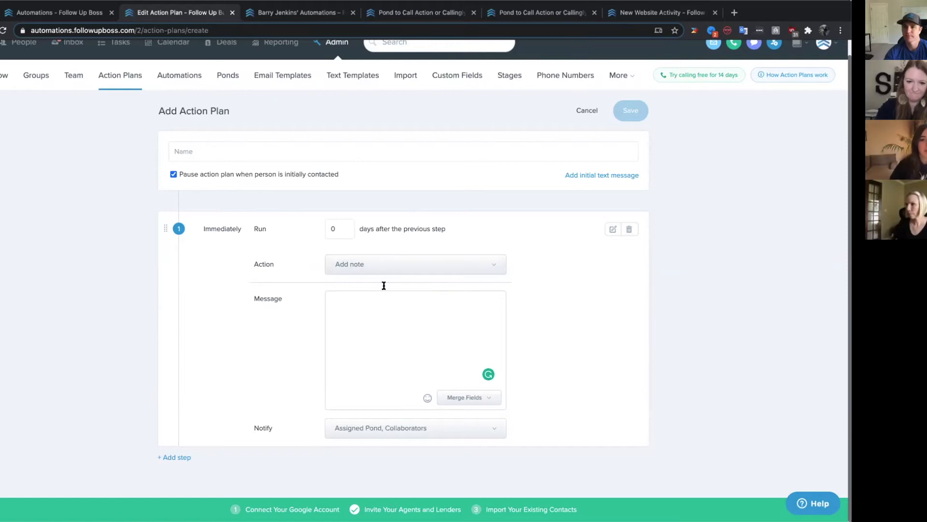
Step: Check the merge fields available for the note's message and the recipients the note can notify
{"action": "left_click", "coordinate": [455, 400]}
{"action": "scroll", "coordinate": [453, 422], "scroll_direction": "down", "scroll_amount": 1}
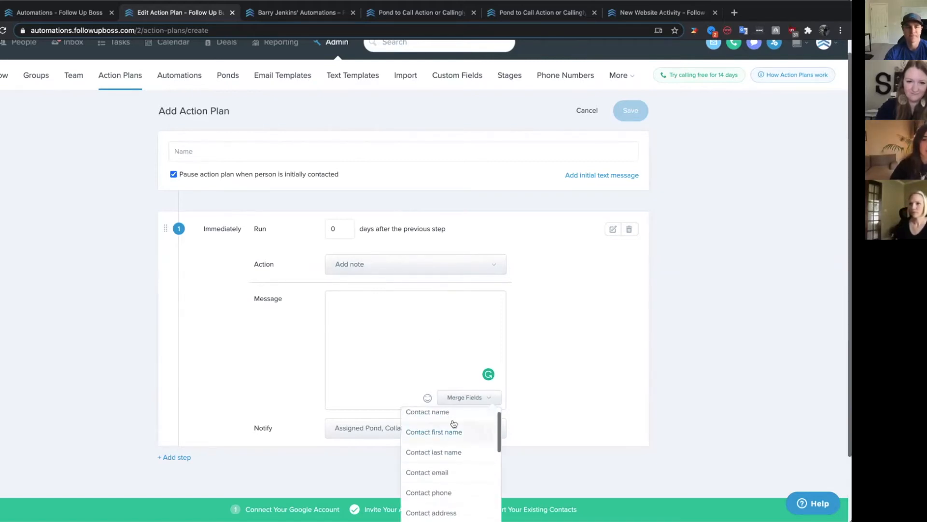
{"action": "left_click", "coordinate": [554, 370]}
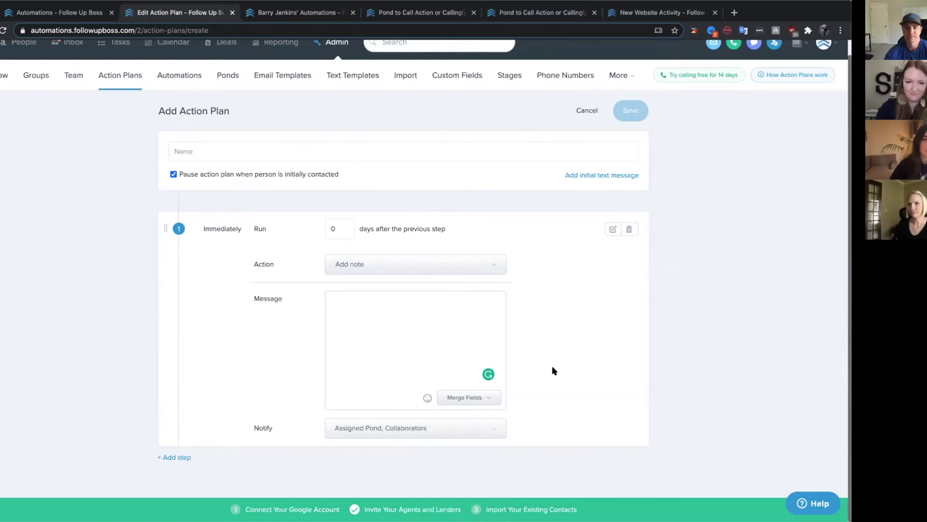
{"action": "left_click", "coordinate": [415, 428]}
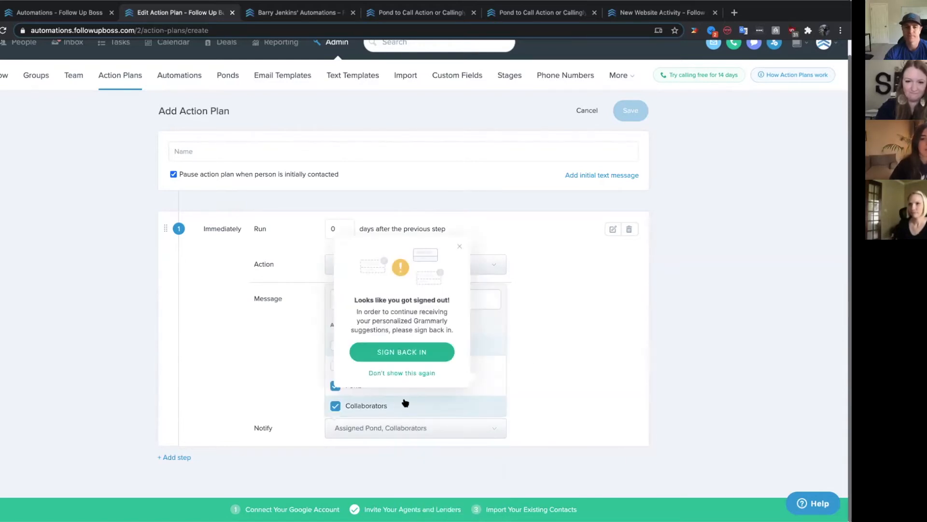
{"action": "left_click", "coordinate": [459, 248]}
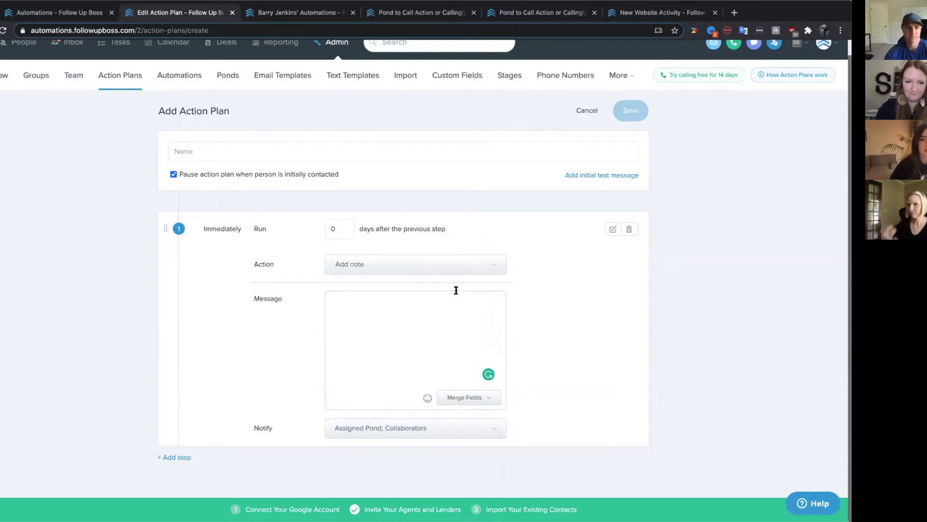
{"action": "left_click", "coordinate": [400, 432]}
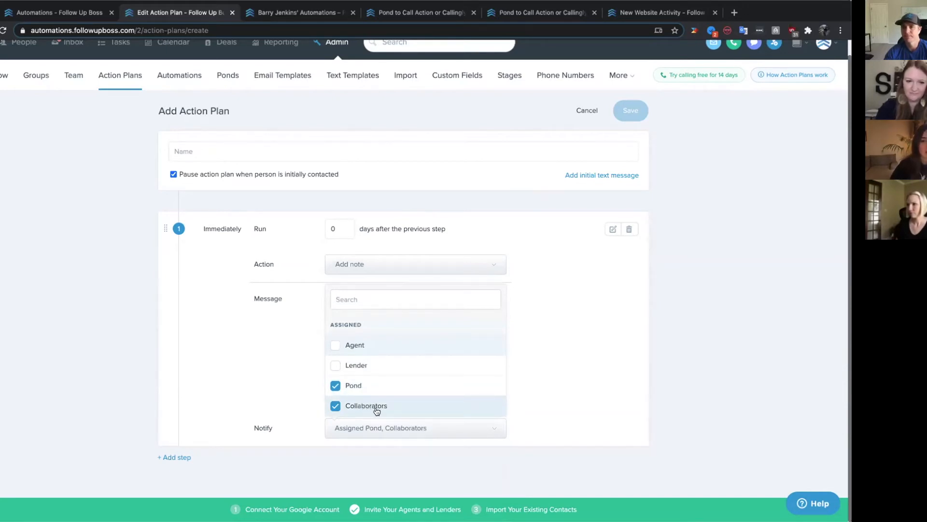
{"action": "left_click", "coordinate": [595, 363]}
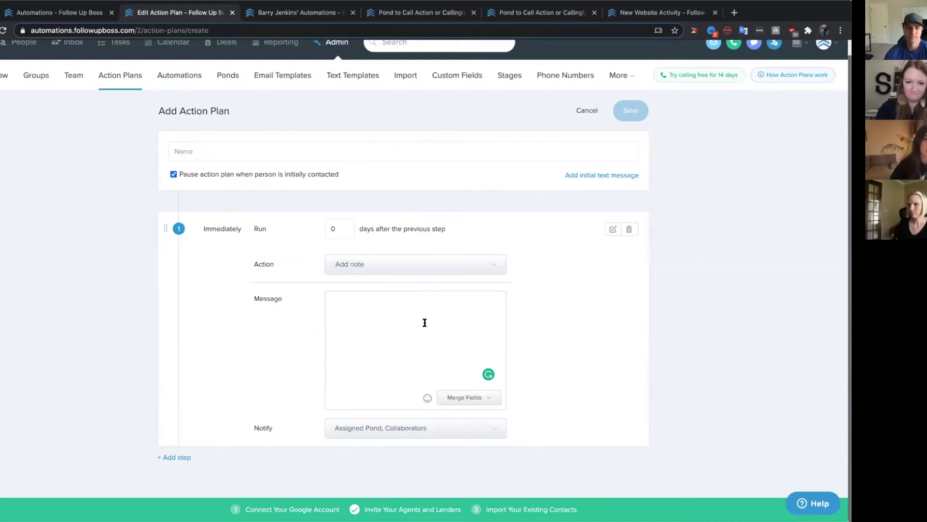
Step: Review the actions available for the first step, keeping Add note selected
{"action": "scroll", "coordinate": [447, 281], "scroll_direction": "up", "scroll_amount": 1}
{"action": "left_click", "coordinate": [447, 282]}
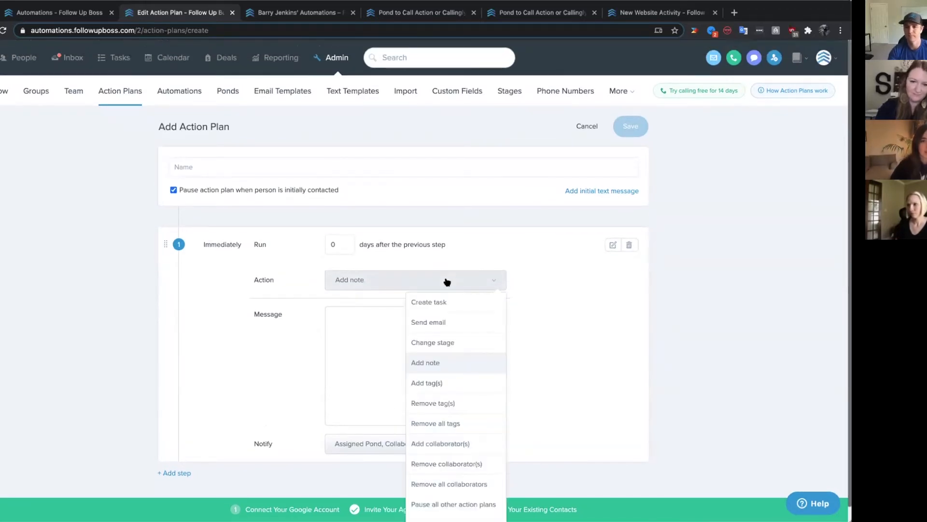
{"action": "left_click", "coordinate": [443, 363]}
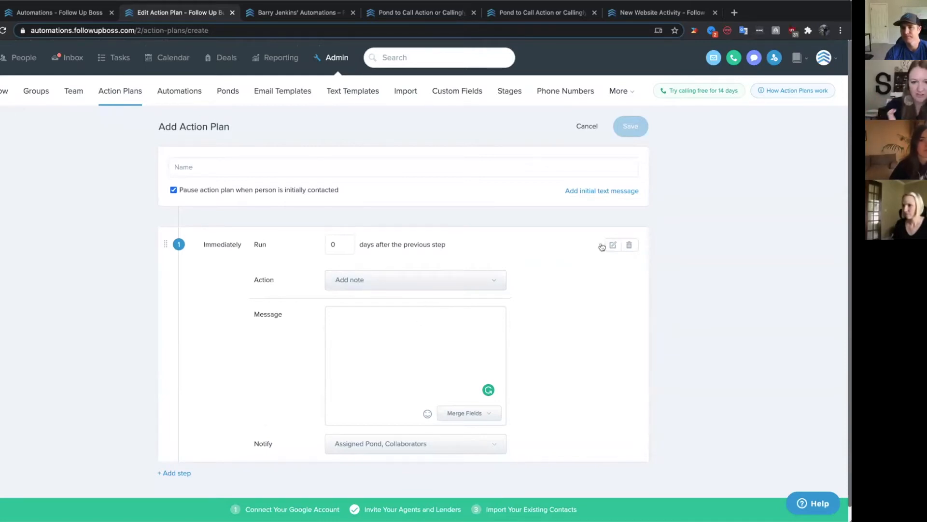
Step: Delete the note step and add two new steps to the action plan
{"action": "left_click", "coordinate": [629, 244]}
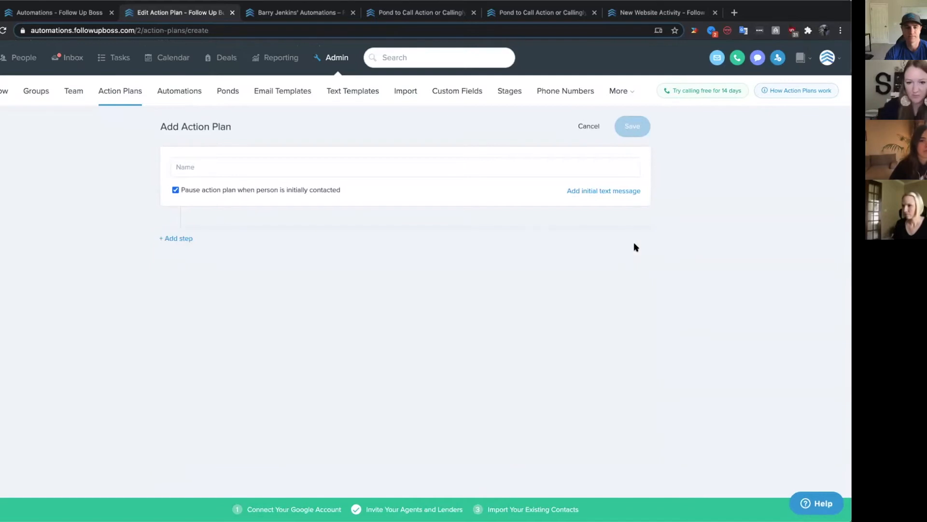
{"action": "left_click", "coordinate": [190, 240]}
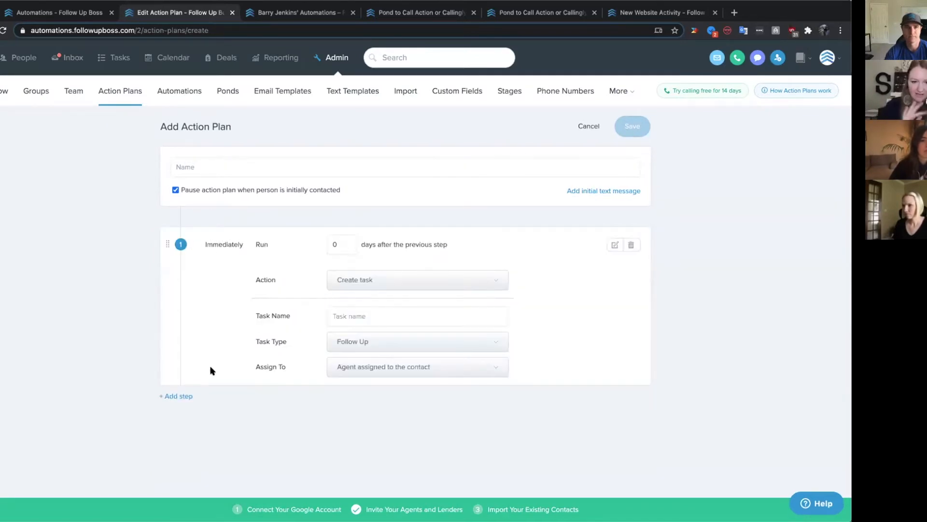
{"action": "left_click", "coordinate": [186, 396]}
Step: Set the second step to run 10 days after the previous step with the Add collaborator(s) action
{"action": "scroll", "coordinate": [328, 416], "scroll_direction": "down", "scroll_amount": 2}
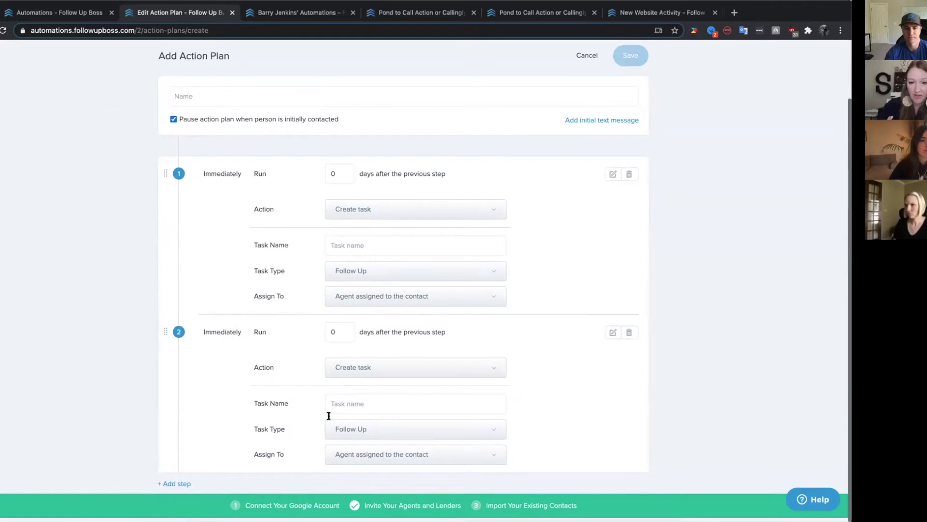
{"action": "left_click", "coordinate": [333, 336]}
{"action": "type", "text": "1"}
{"action": "left_click", "coordinate": [405, 372]}
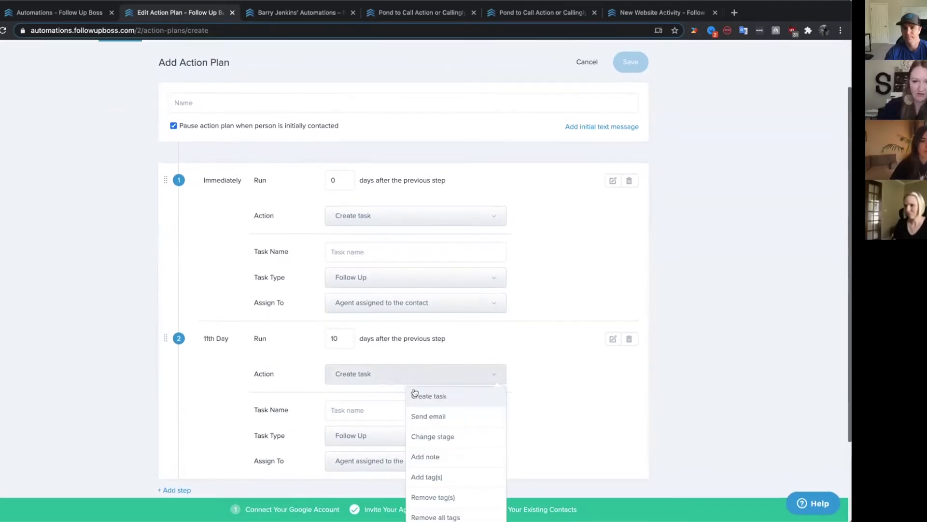
{"action": "scroll", "coordinate": [420, 411], "scroll_direction": "down", "scroll_amount": 3}
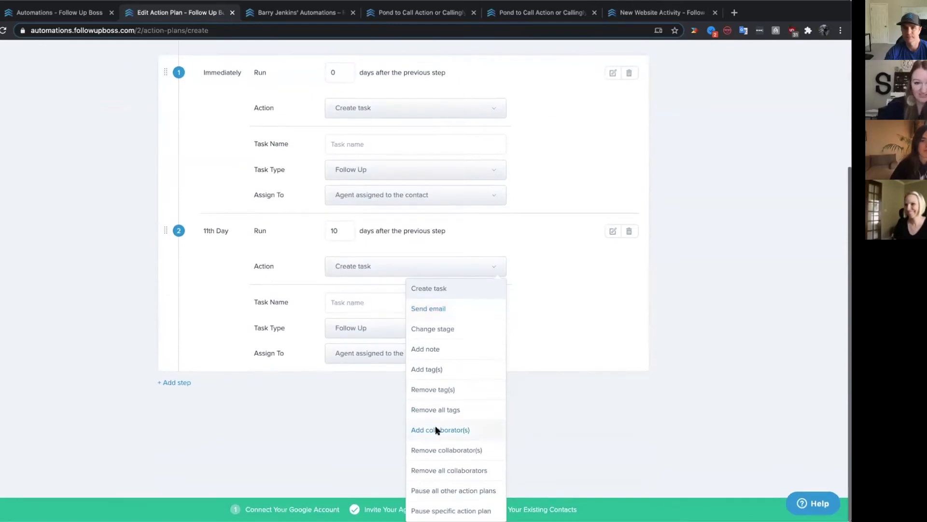
{"action": "left_click", "coordinate": [437, 429]}
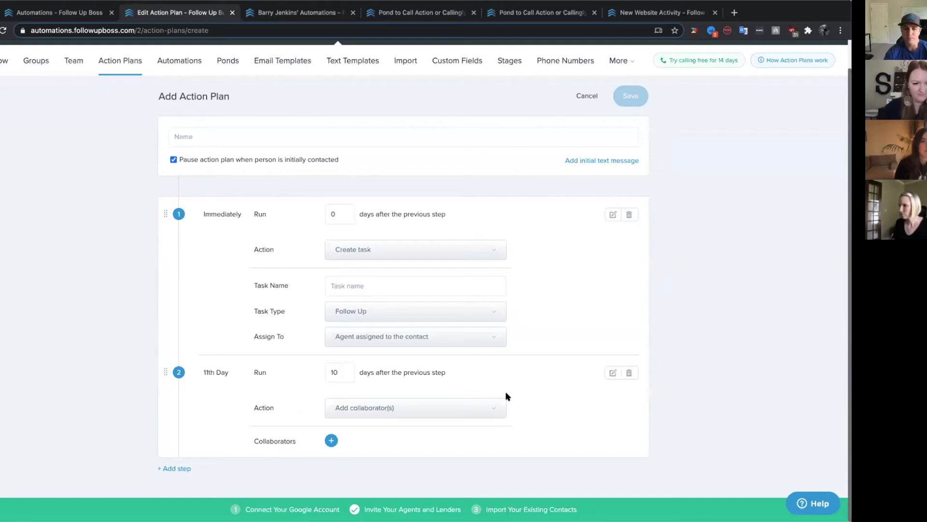
Step: Delete both steps from the unsaved action plan and return to the account's list of automations
{"action": "left_click", "coordinate": [628, 374]}
{"action": "left_click", "coordinate": [630, 245]}
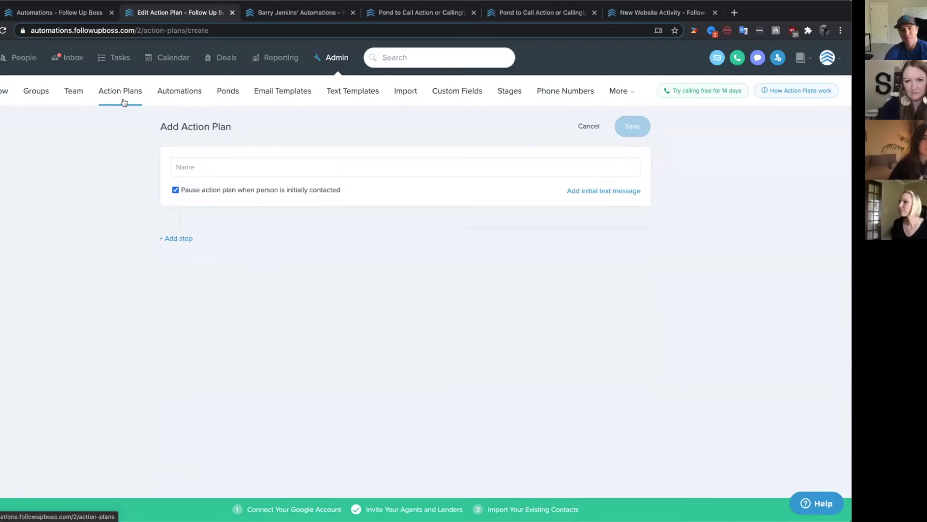
{"action": "left_click", "coordinate": [162, 97]}
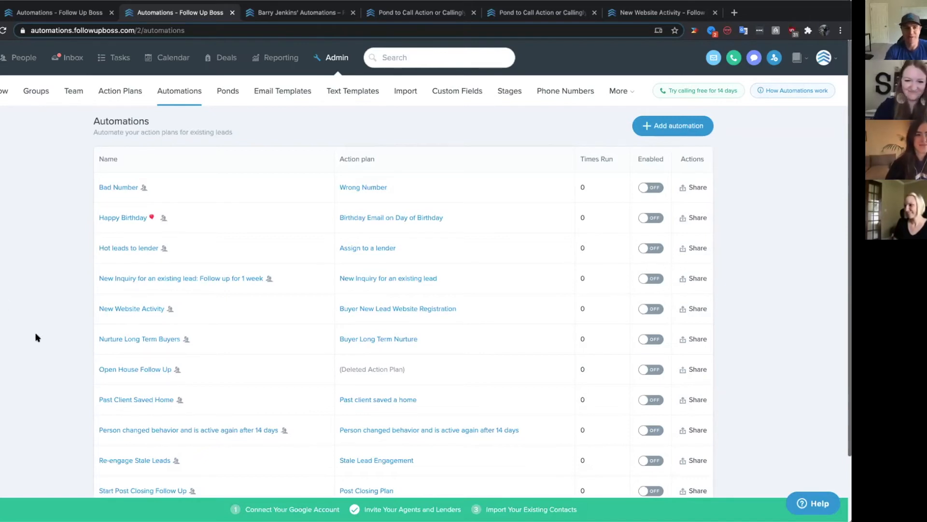
Step: Examine the list of disabled template automations and the action plans linked to them
{"action": "scroll", "coordinate": [35, 344], "scroll_direction": "down", "scroll_amount": 1}
{"action": "scroll", "coordinate": [35, 346], "scroll_direction": "down", "scroll_amount": 2}
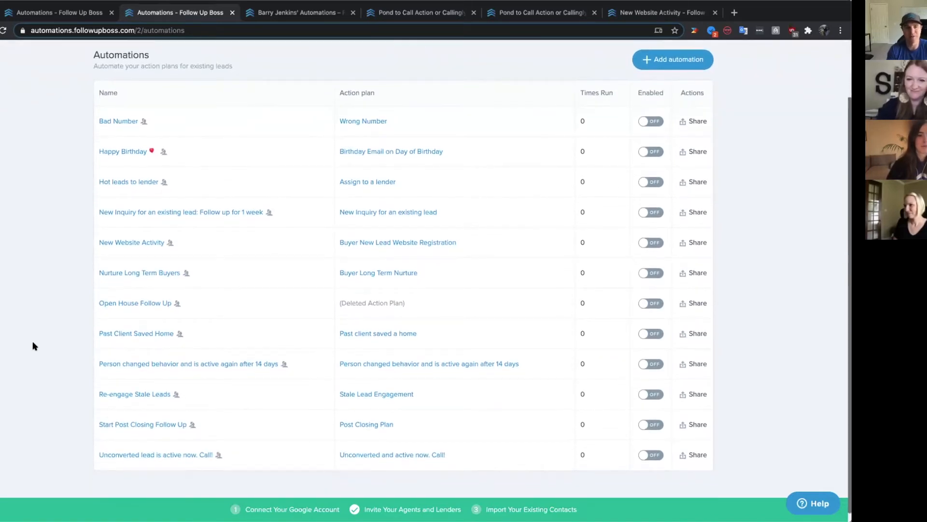
{"action": "scroll", "coordinate": [33, 346], "scroll_direction": "down", "scroll_amount": 1}
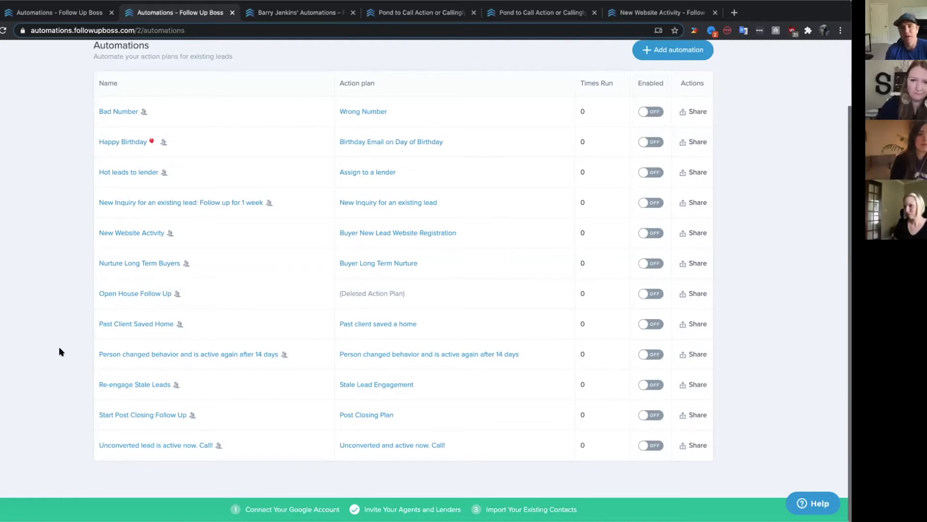
{"action": "scroll", "coordinate": [60, 347], "scroll_direction": "up", "scroll_amount": 2}
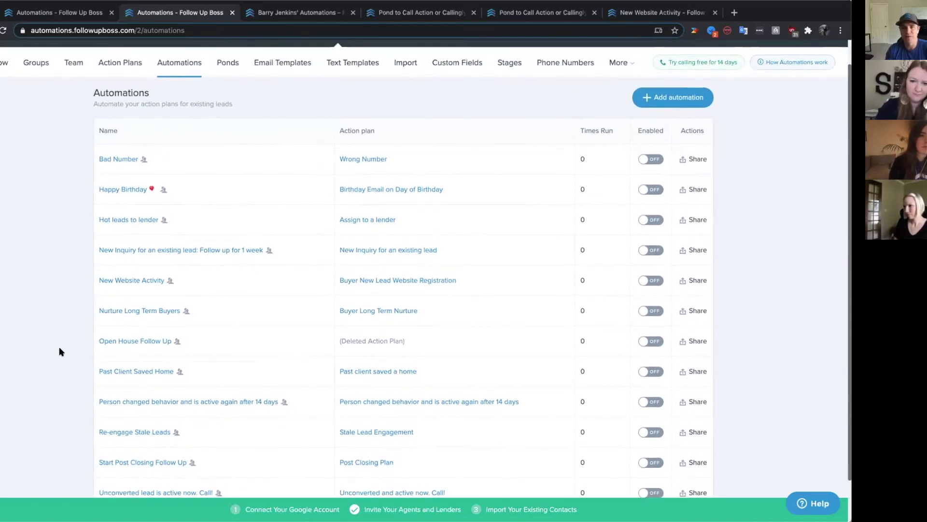
Step: Switch to the team's live automations and open Homebot - Seller Long Term Nurture to examine its trigger
{"action": "left_click", "coordinate": [83, 19]}
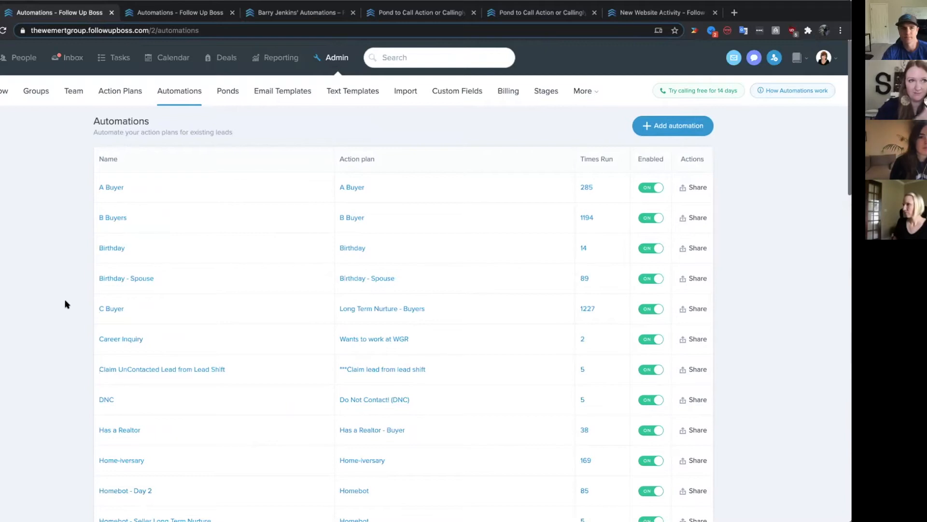
{"action": "scroll", "coordinate": [67, 300], "scroll_direction": "down", "scroll_amount": 1}
{"action": "scroll", "coordinate": [67, 304], "scroll_direction": "down", "scroll_amount": 1}
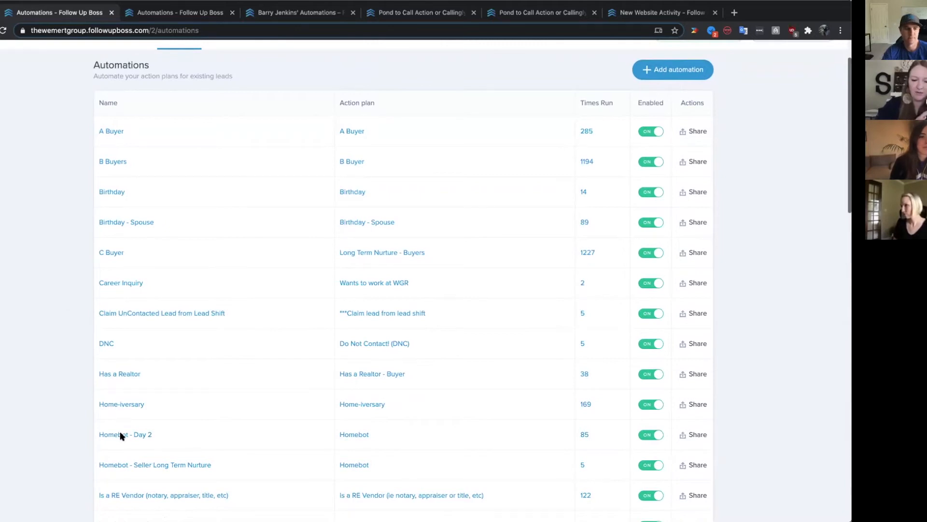
{"action": "scroll", "coordinate": [122, 436], "scroll_direction": "down", "scroll_amount": 1}
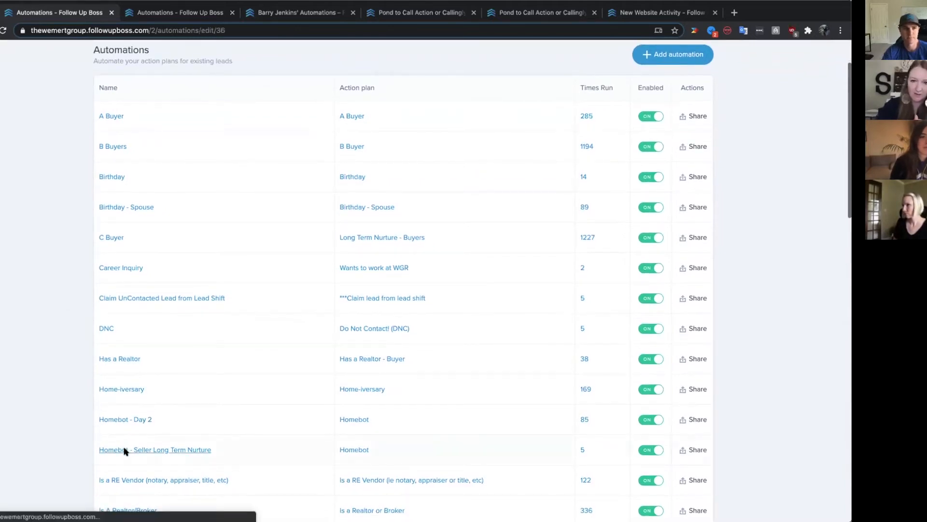
{"action": "left_click", "coordinate": [124, 448]}
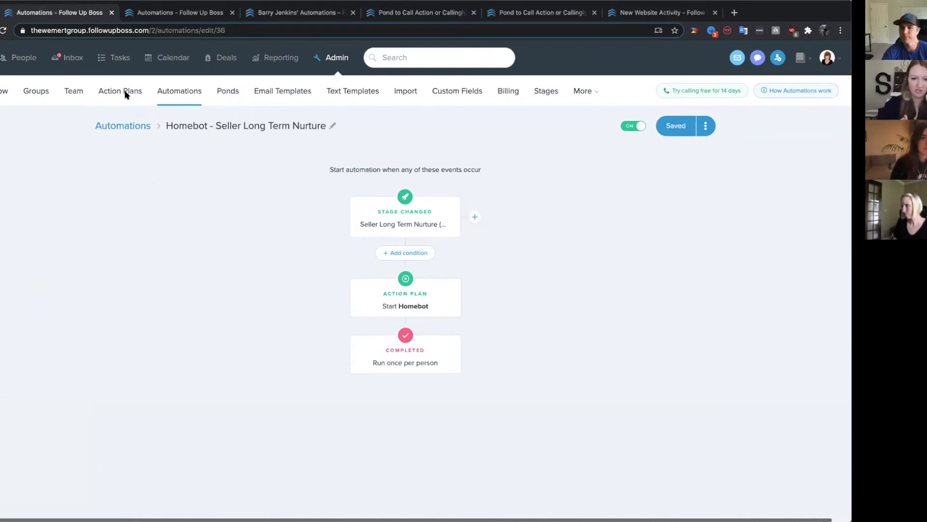
Step: Examine the trigger and action plan of the Homebot - Day 2 automation, and return to the automations list
{"action": "left_click", "coordinate": [136, 125]}
{"action": "scroll", "coordinate": [142, 390], "scroll_direction": "down", "scroll_amount": 2}
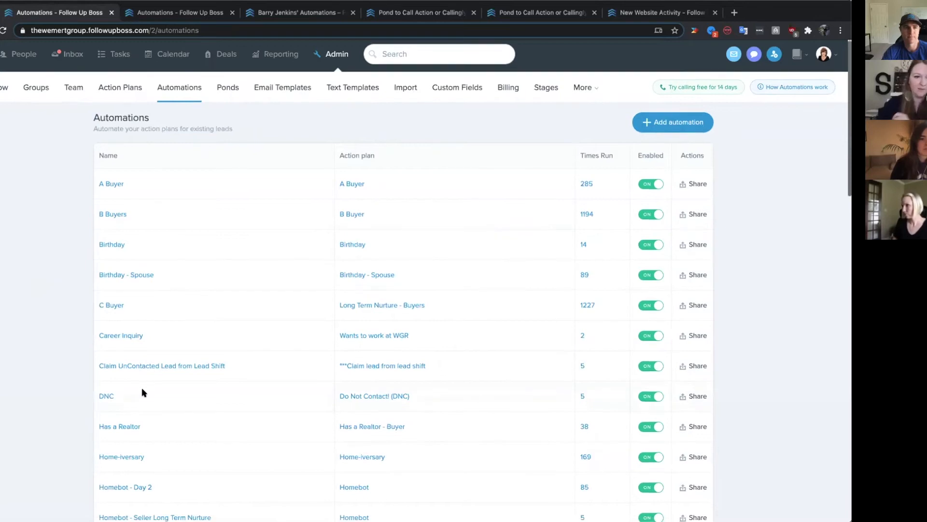
{"action": "left_click", "coordinate": [128, 421]}
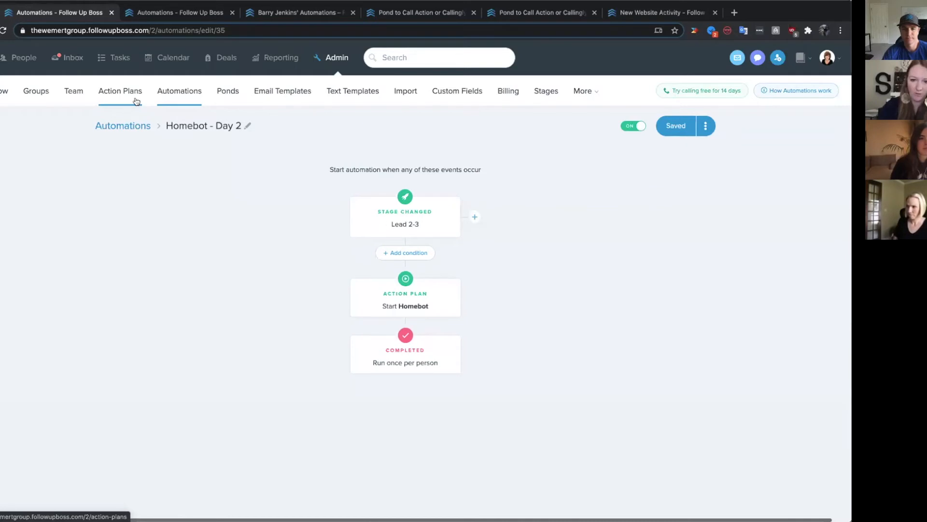
{"action": "left_click", "coordinate": [135, 126]}
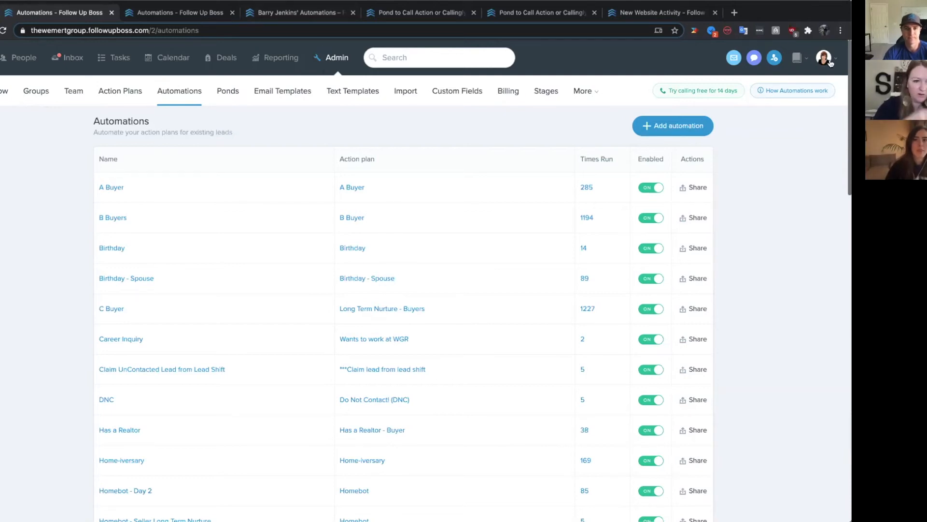
{"action": "left_click", "coordinate": [734, 13]}
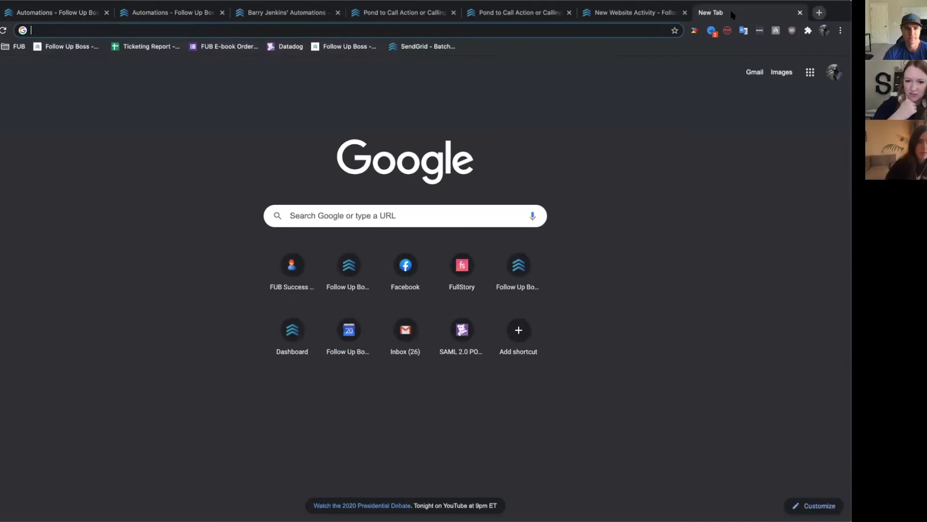
{"action": "left_click", "coordinate": [184, 15]}
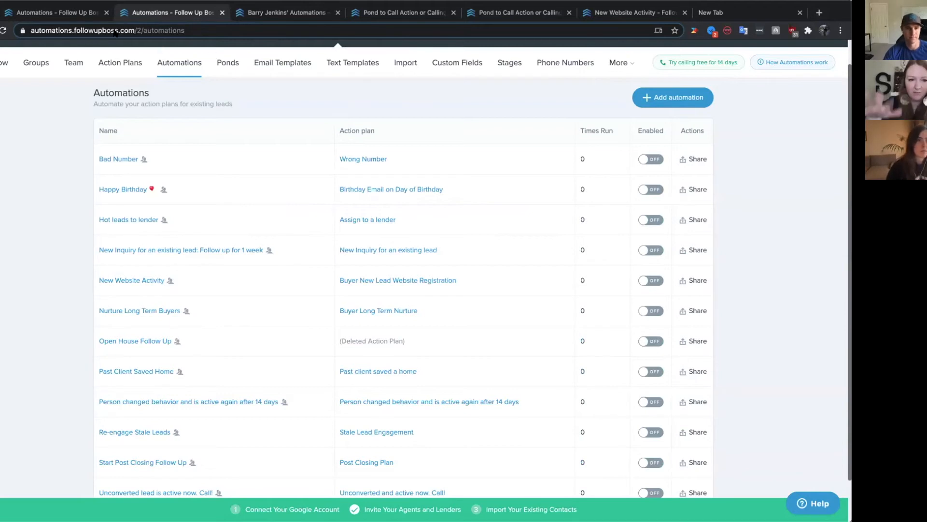
{"action": "left_click", "coordinate": [61, 15]}
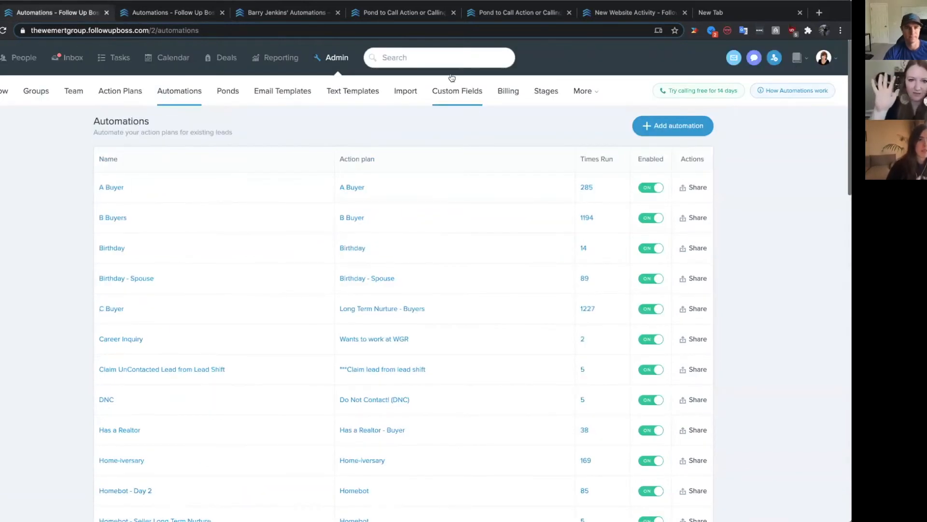
{"action": "left_click", "coordinate": [446, 59]}
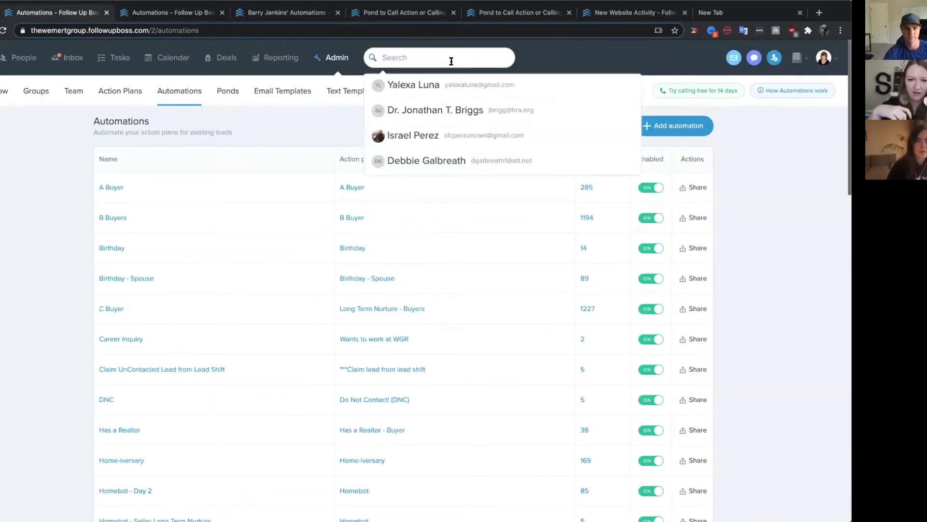
{"action": "left_click", "coordinate": [318, 125]}
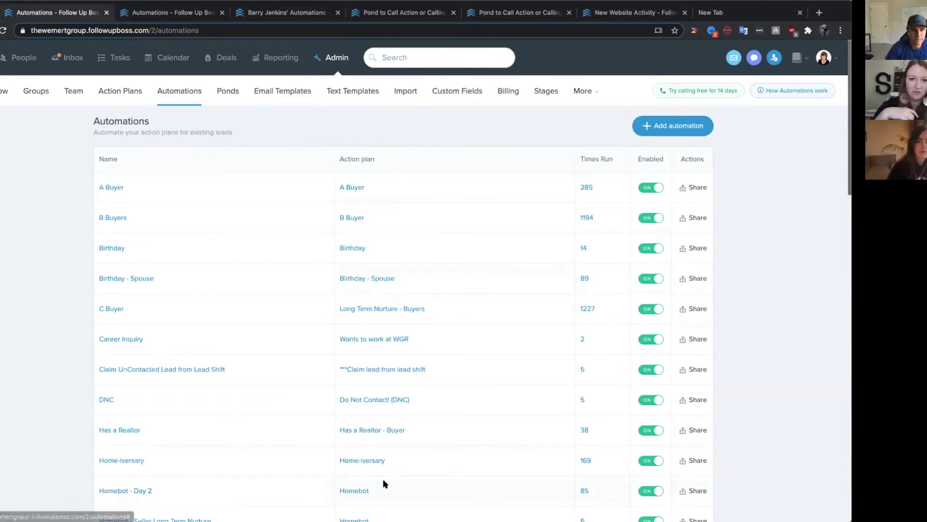
Step: List the people the Homebot - Day 2 automation has run for and examine the first contact's timeline
{"action": "left_click", "coordinate": [583, 491]}
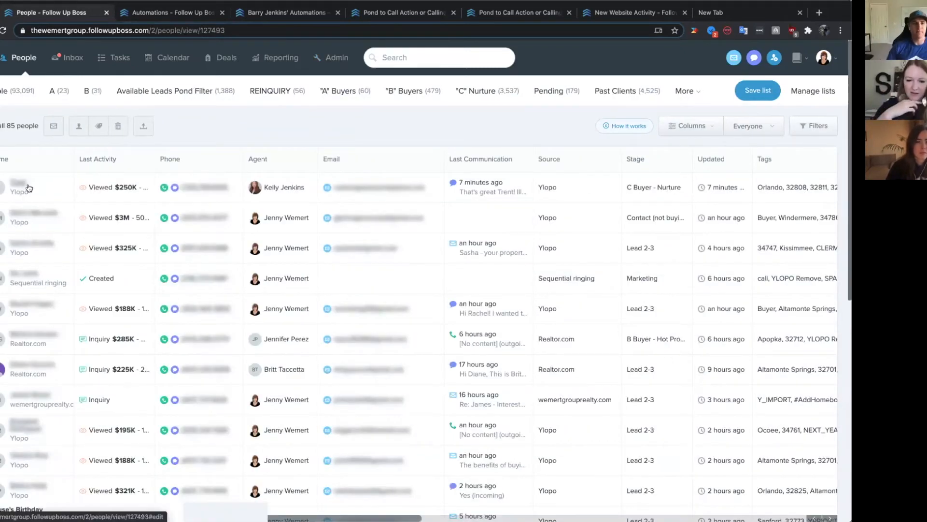
{"action": "left_click", "coordinate": [21, 182]}
{"action": "scroll", "coordinate": [146, 217], "scroll_direction": "down", "scroll_amount": 3}
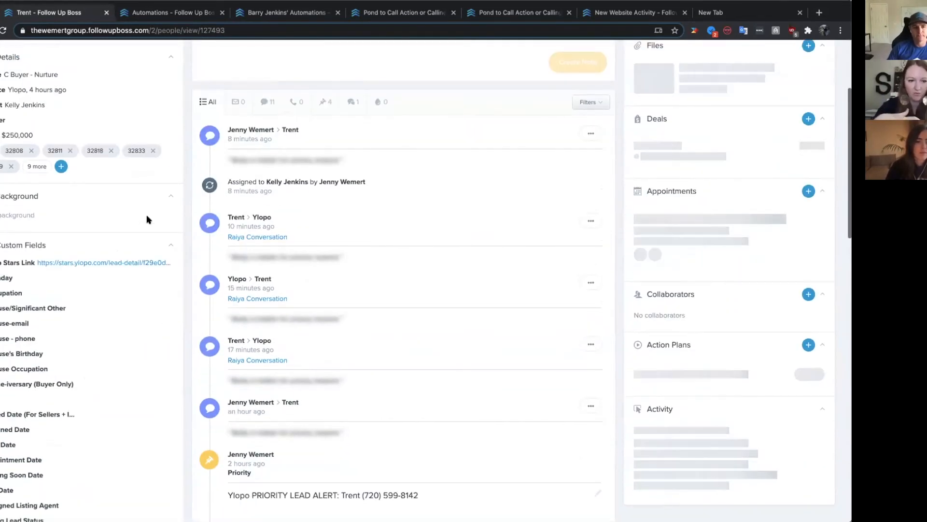
{"action": "scroll", "coordinate": [146, 215], "scroll_direction": "down", "scroll_amount": 8}
{"action": "scroll", "coordinate": [317, 302], "scroll_direction": "down", "scroll_amount": 4}
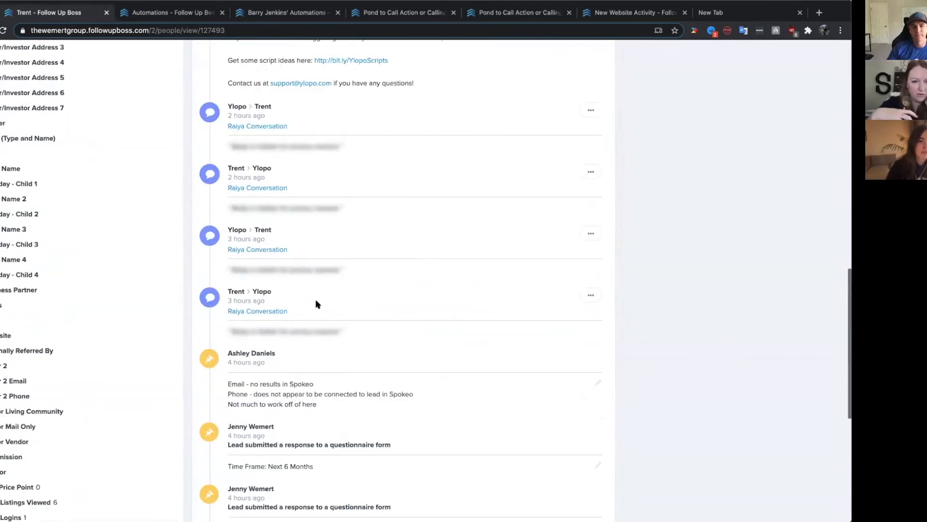
{"action": "scroll", "coordinate": [317, 304], "scroll_direction": "down", "scroll_amount": 1}
{"action": "scroll", "coordinate": [317, 303], "scroll_direction": "up", "scroll_amount": 10}
{"action": "scroll", "coordinate": [317, 304], "scroll_direction": "down", "scroll_amount": 1}
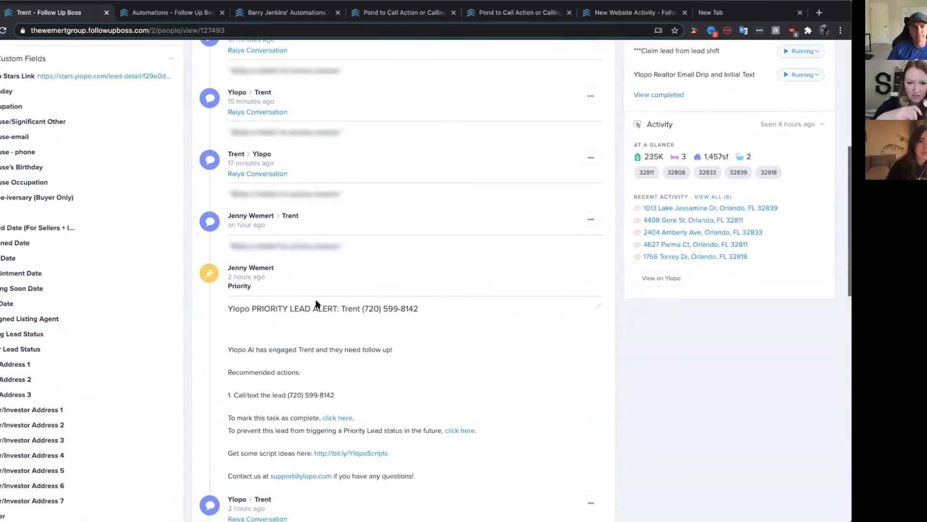
Step: Open the contact's Ylopo Stars link in a new tab and close the Ylopo login page
{"action": "scroll", "coordinate": [316, 303], "scroll_direction": "up", "scroll_amount": 2}
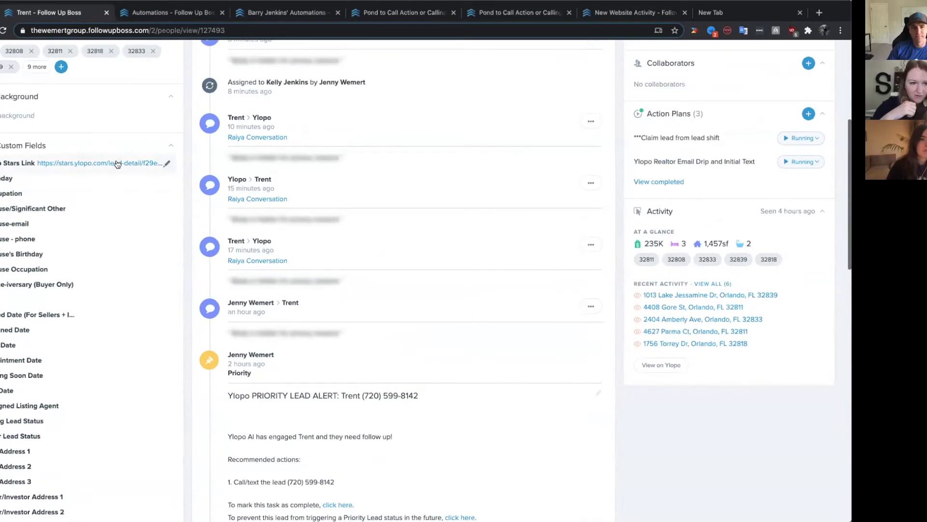
{"action": "left_click", "coordinate": [117, 164]}
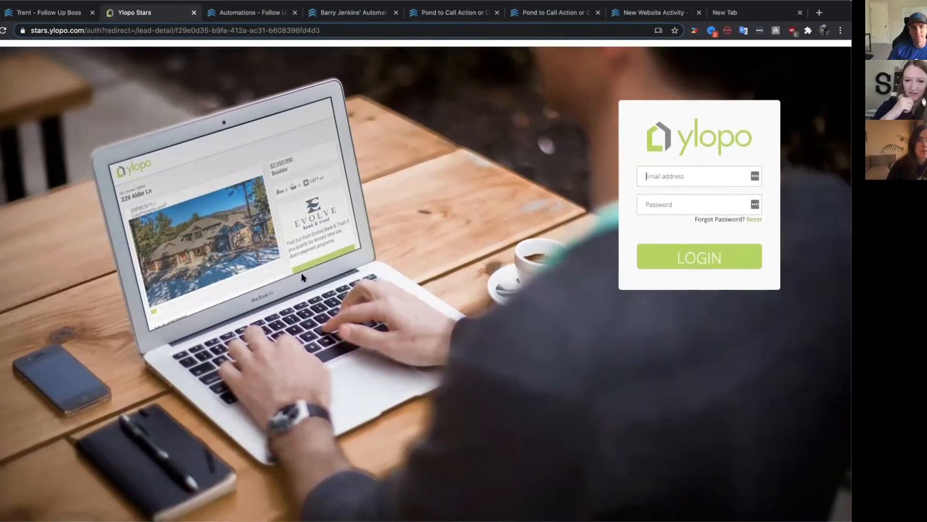
{"action": "left_click", "coordinate": [194, 12]}
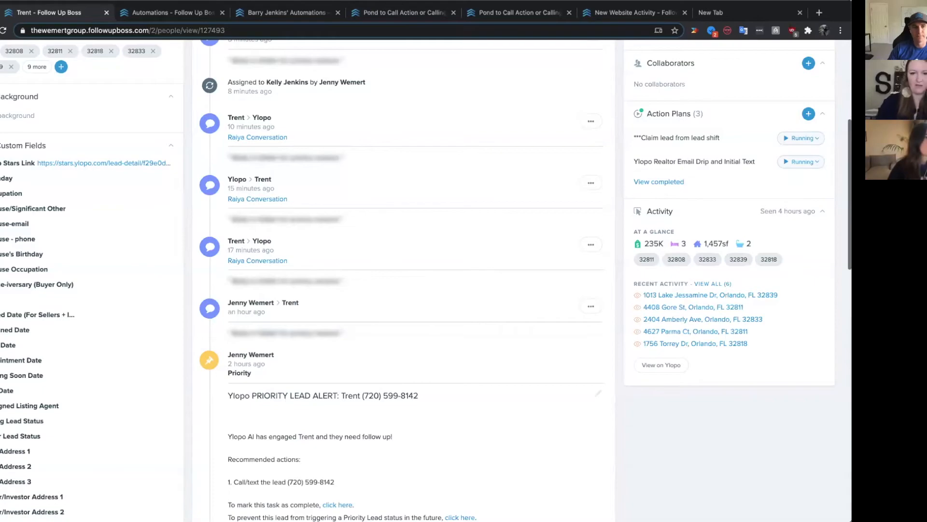
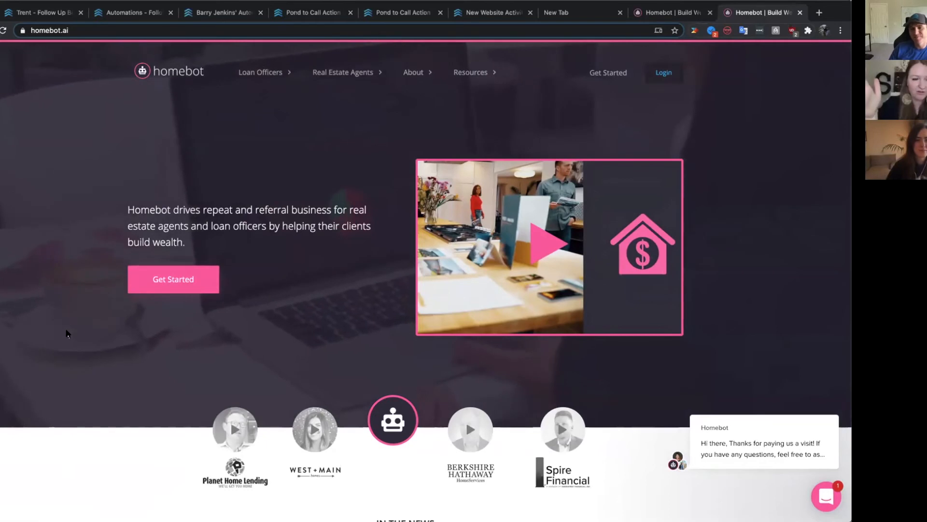
Step: Look over the Homebot website's home page, closing the blank tab and the duplicate Homebot tab
{"action": "scroll", "coordinate": [67, 334], "scroll_direction": "down", "scroll_amount": 2}
{"action": "scroll", "coordinate": [68, 334], "scroll_direction": "down", "scroll_amount": 5}
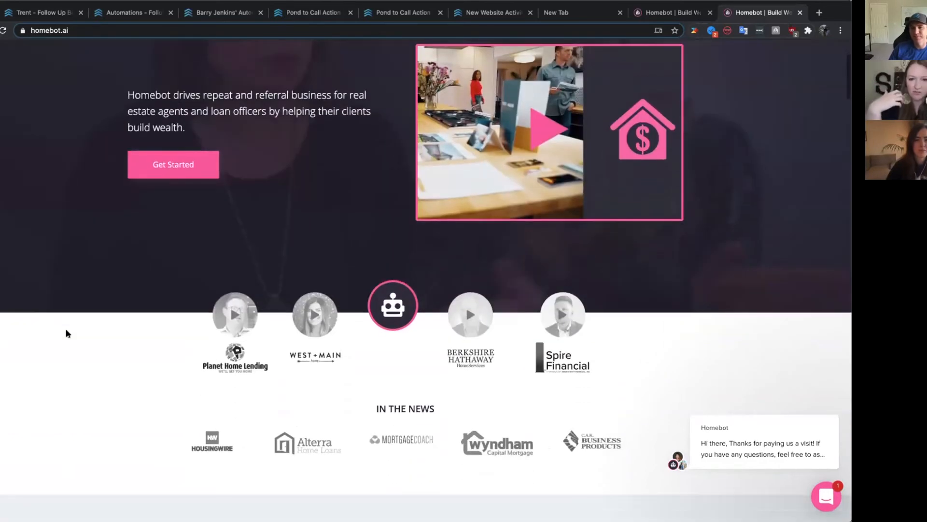
{"action": "scroll", "coordinate": [67, 333], "scroll_direction": "down", "scroll_amount": 2}
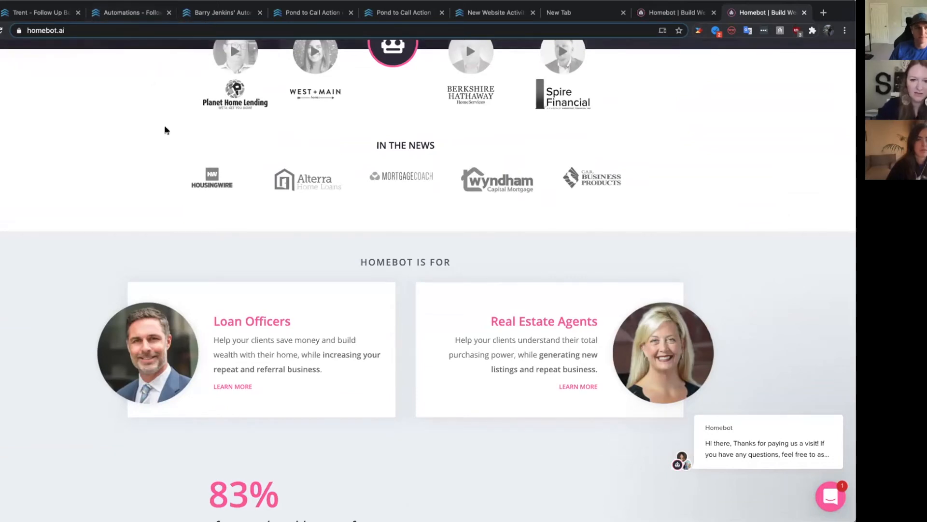
{"action": "left_click", "coordinate": [623, 13]}
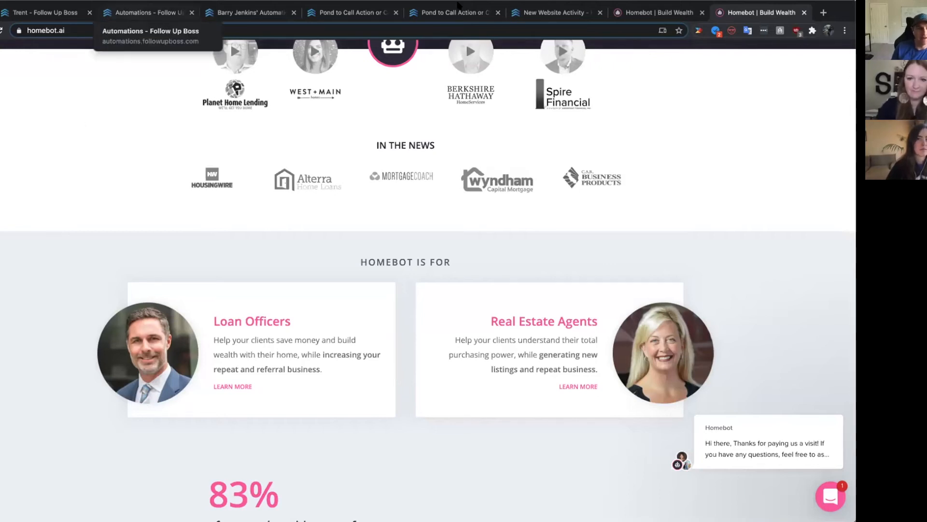
{"action": "left_click", "coordinate": [804, 13]}
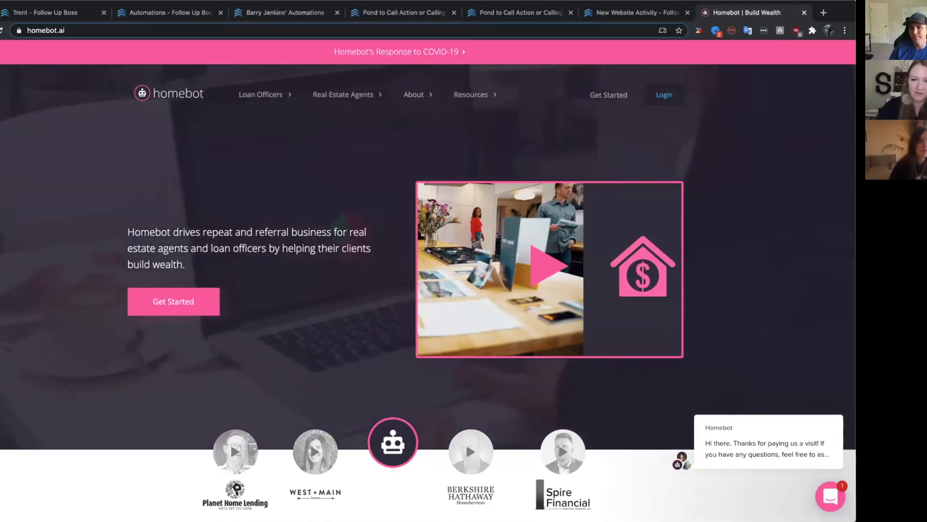
{"action": "scroll", "coordinate": [456, 387], "scroll_direction": "down", "scroll_amount": 3}
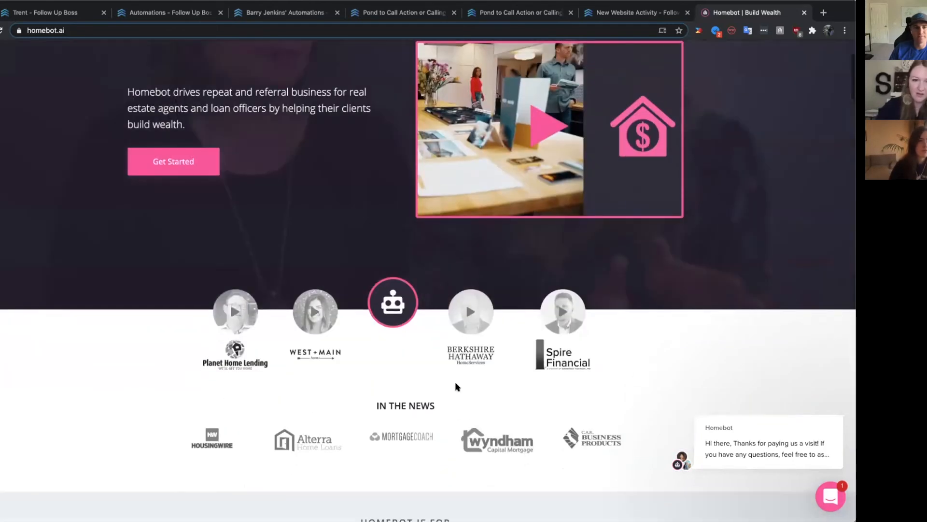
{"action": "scroll", "coordinate": [456, 386], "scroll_direction": "up", "scroll_amount": 3}
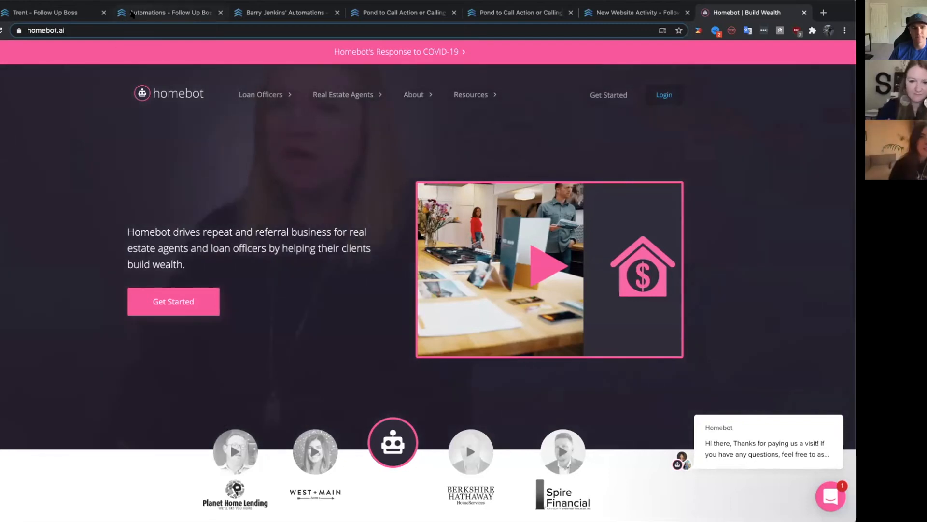
Step: Start a new automation in the template account with New Inquiry as its trigger
{"action": "left_click", "coordinate": [131, 15]}
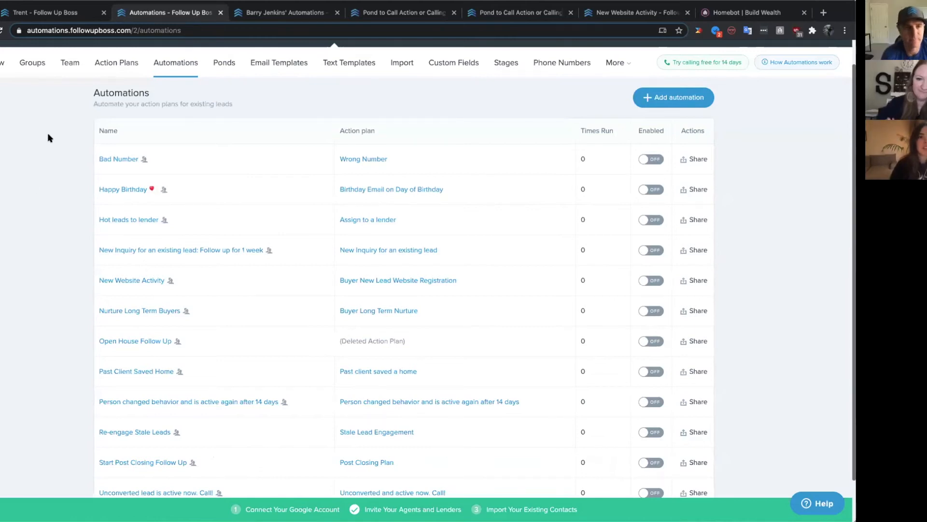
{"action": "scroll", "coordinate": [46, 136], "scroll_direction": "up", "scroll_amount": 1}
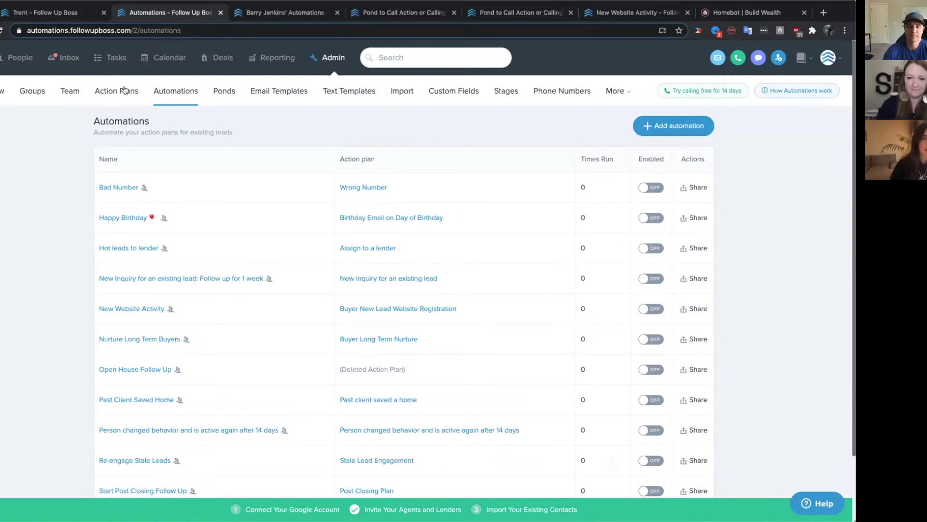
{"action": "left_click", "coordinate": [653, 125]}
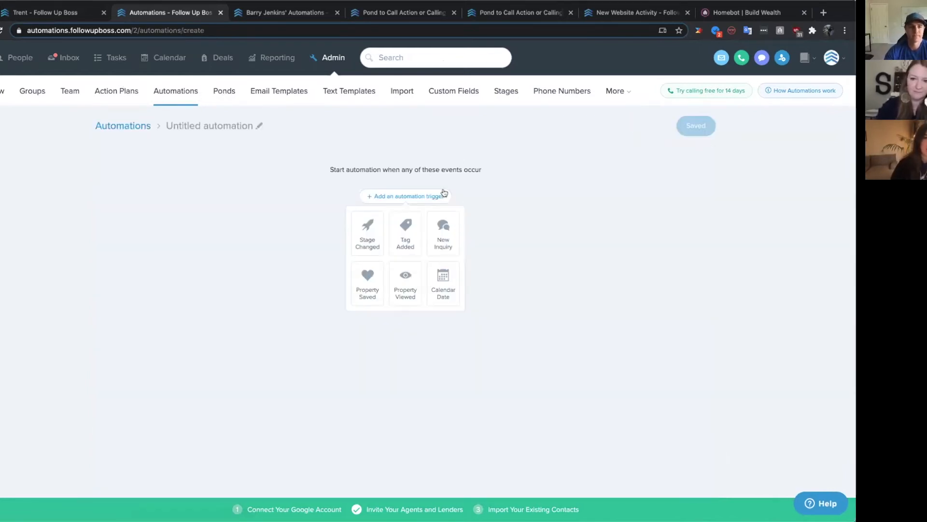
{"action": "left_click", "coordinate": [443, 250]}
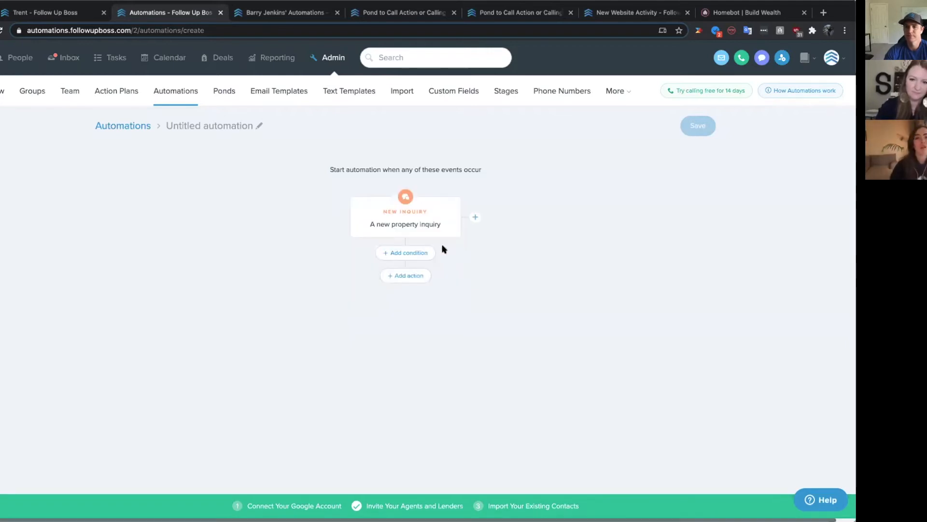
Step: Add a condition to the untitled automation requiring Calls Made to be less than 2
{"action": "left_click", "coordinate": [415, 254]}
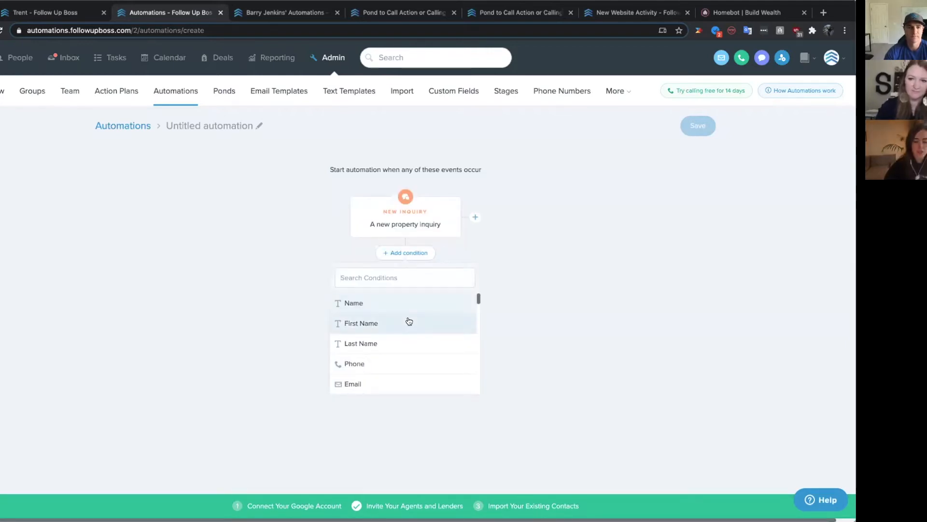
{"action": "type", "text": "call"}
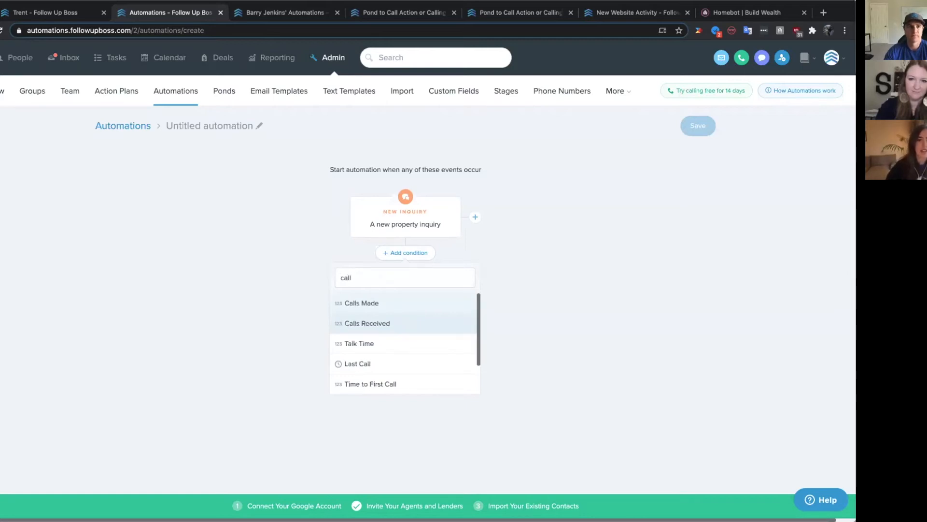
{"action": "left_click", "coordinate": [366, 305]}
{"action": "left_click", "coordinate": [390, 318]}
{"action": "type", "text": "2"}
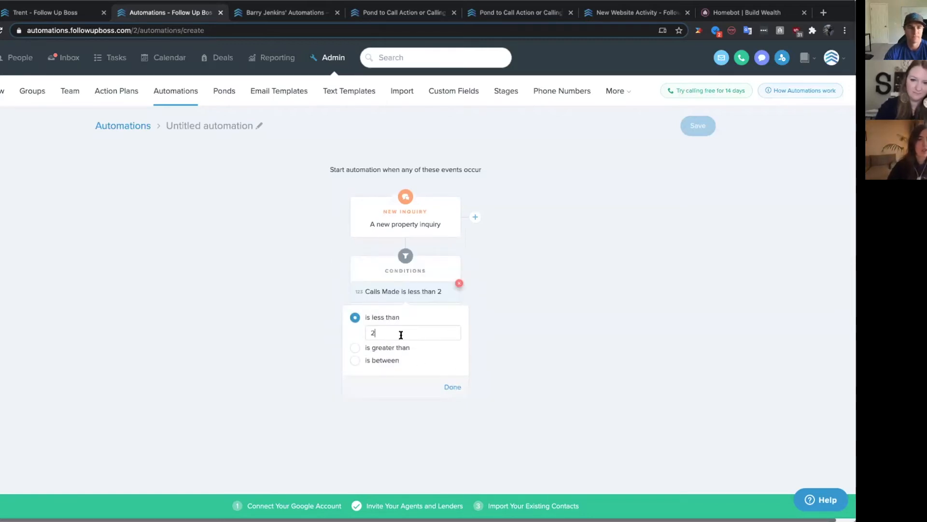
{"action": "left_click", "coordinate": [452, 387]}
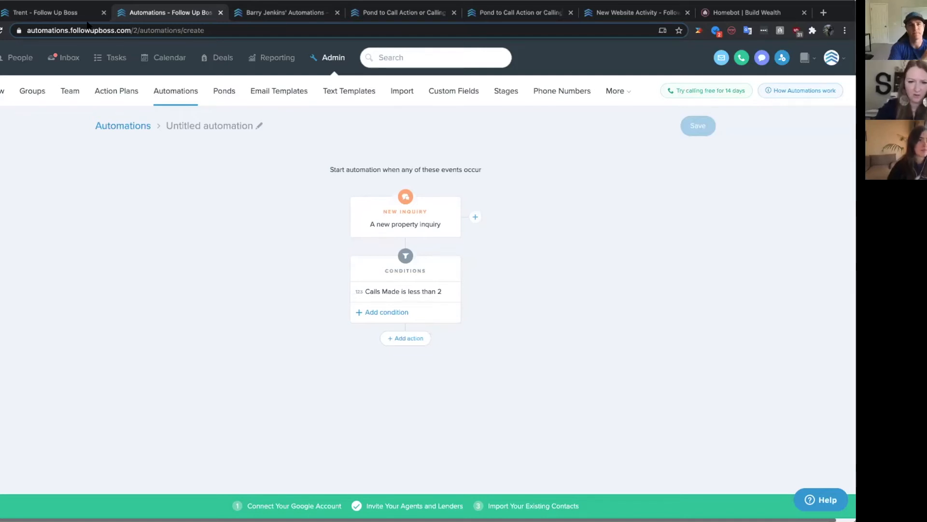
Step: Switch back to the team's account and open its list of automations
{"action": "left_click", "coordinate": [46, 13]}
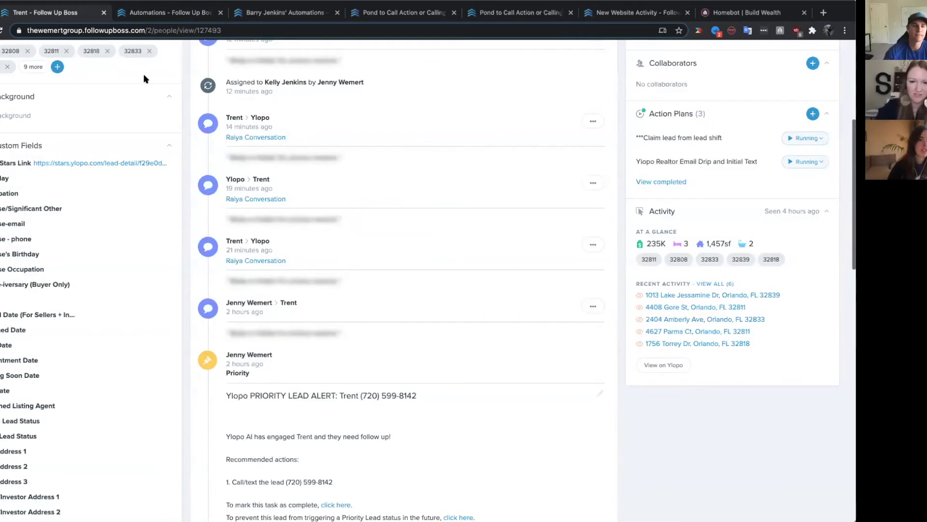
{"action": "scroll", "coordinate": [145, 79], "scroll_direction": "up", "scroll_amount": 5}
{"action": "left_click", "coordinate": [334, 58]}
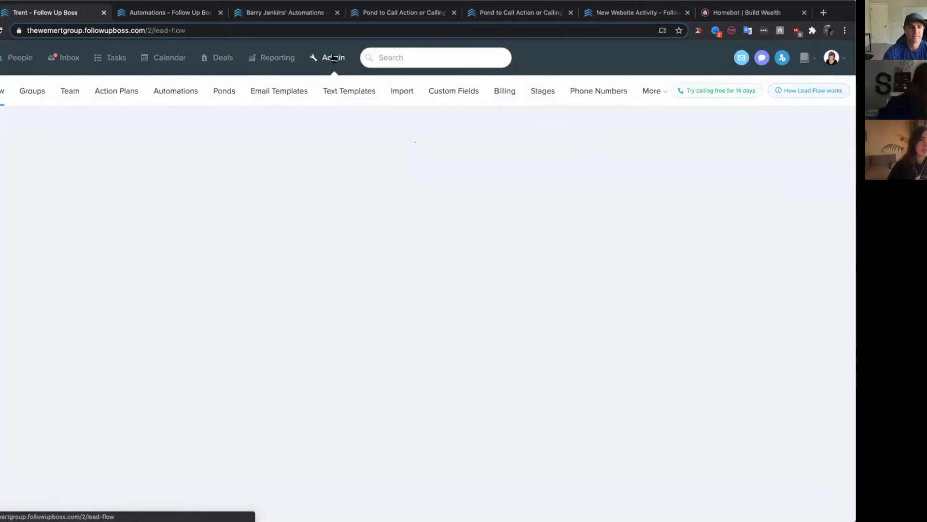
{"action": "left_click", "coordinate": [188, 95]}
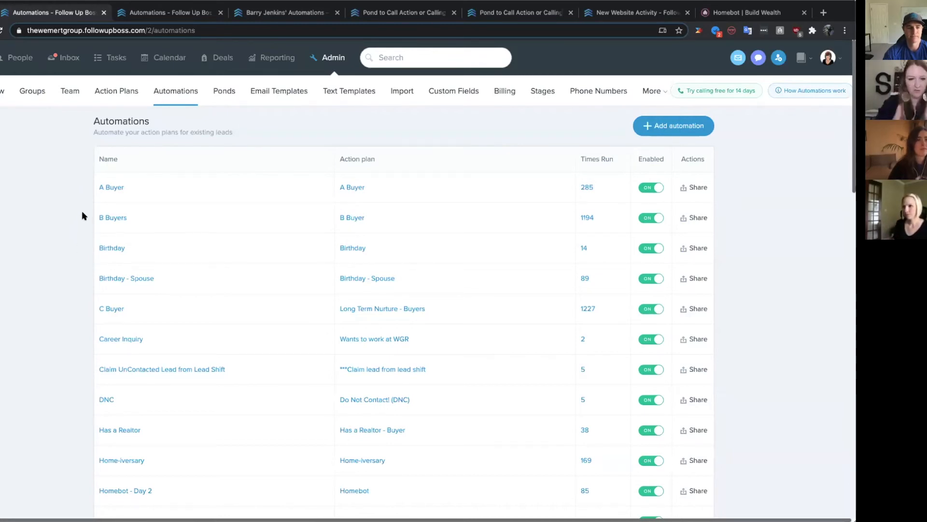
Step: Examine the stage step in the A Buyer action plan, and return to the automations list
{"action": "left_click", "coordinate": [345, 188]}
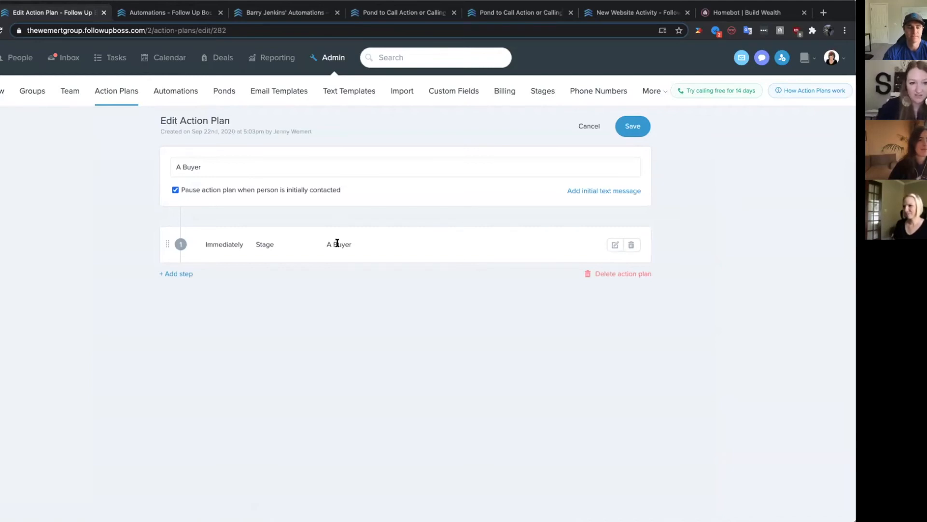
{"action": "left_click_drag", "start_coordinate": [328, 244], "coordinate": [358, 258]}
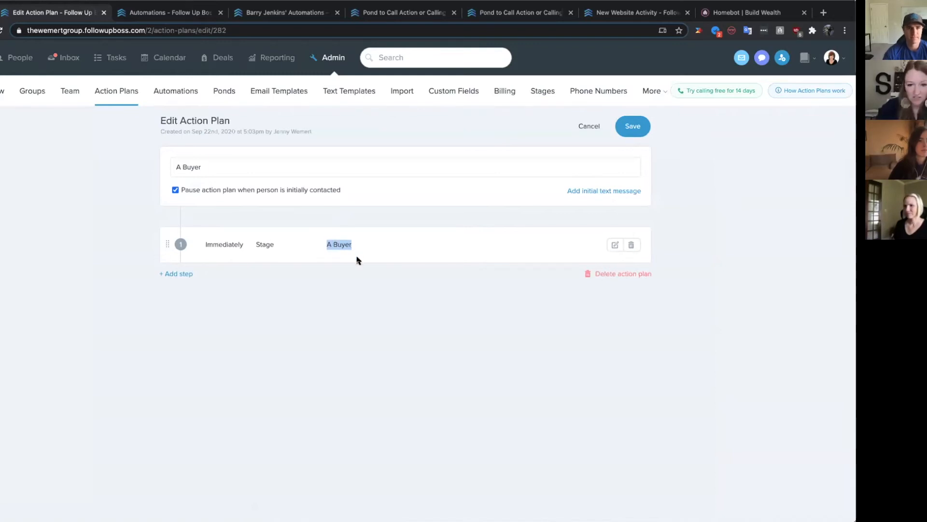
{"action": "left_click", "coordinate": [358, 259]}
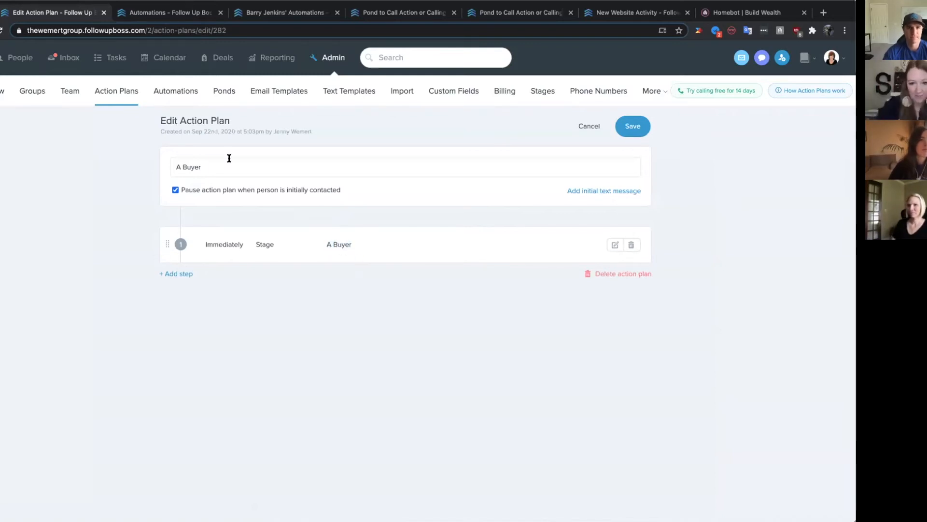
{"action": "left_click", "coordinate": [185, 107]}
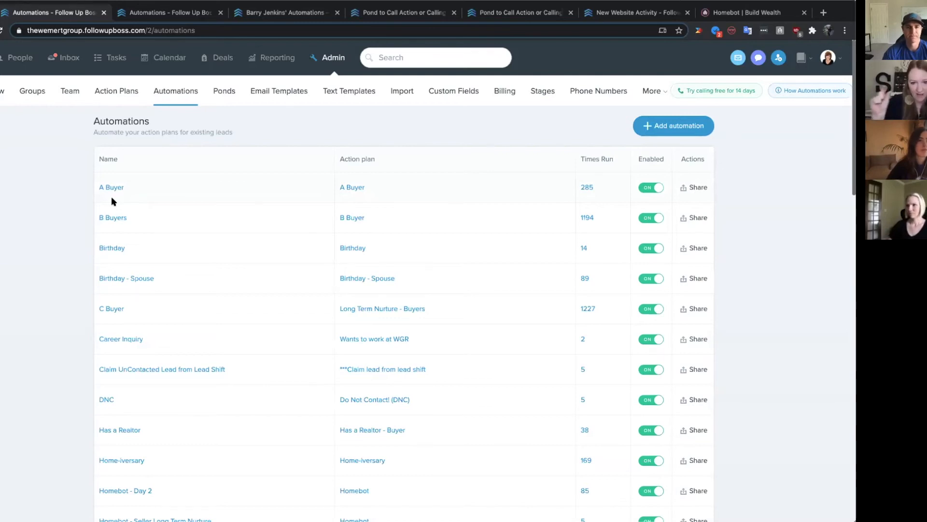
Step: View the people in the A smart list, and return to the team's automations list
{"action": "left_click", "coordinate": [20, 59]}
{"action": "left_click", "coordinate": [56, 95]}
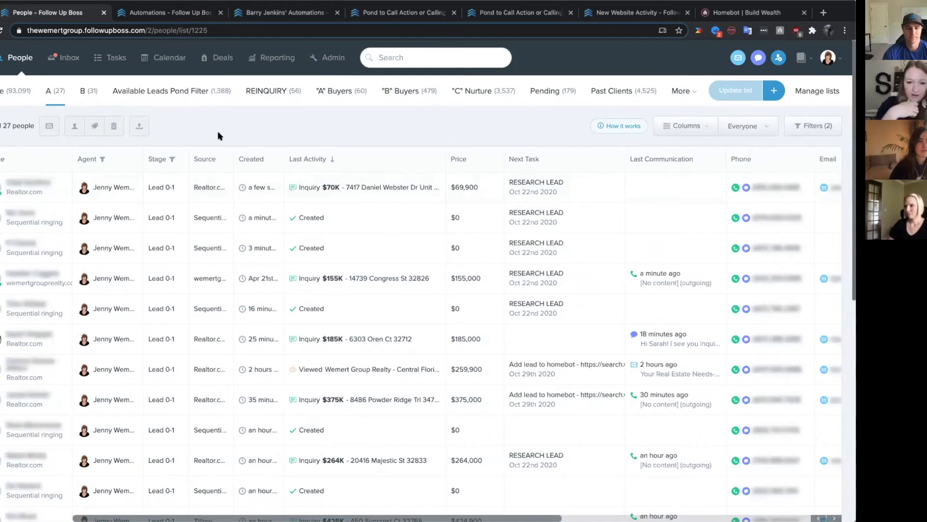
{"action": "left_click", "coordinate": [323, 59]}
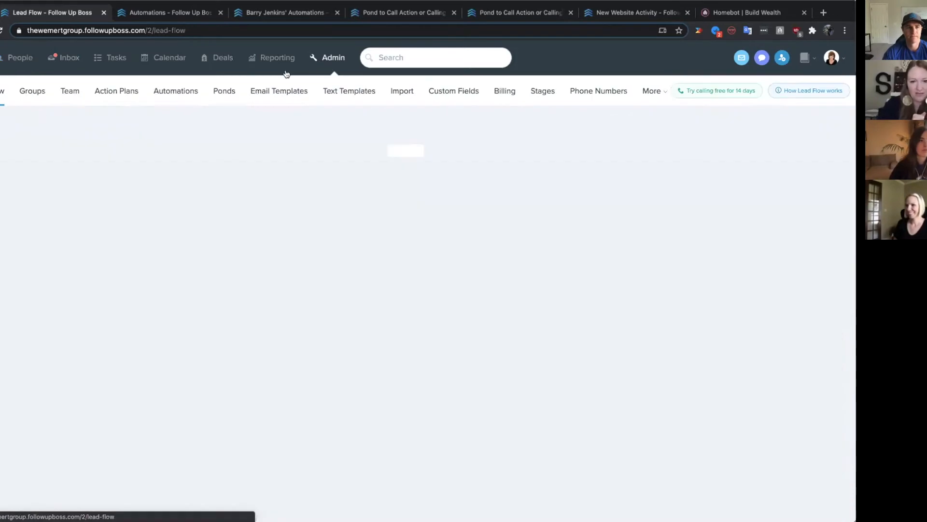
{"action": "left_click", "coordinate": [176, 92]}
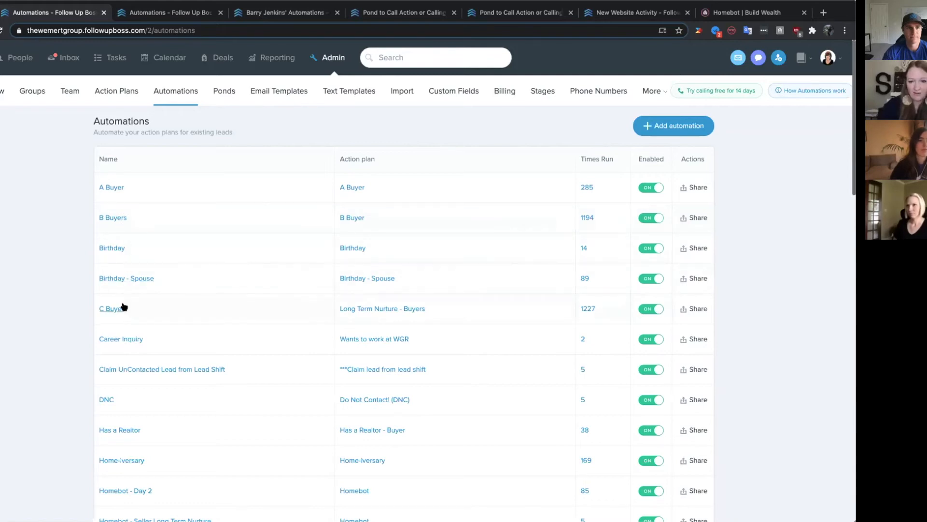
Step: Examine the tag, stage, pause, email and task steps of the Long Term Nurture - Buyers action plan, and return to the automations list
{"action": "left_click", "coordinate": [367, 312]}
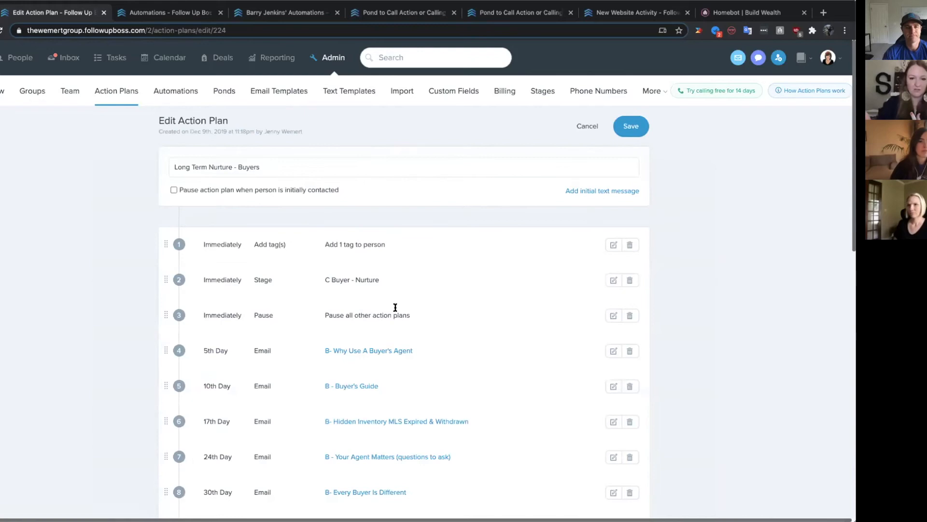
{"action": "scroll", "coordinate": [395, 307], "scroll_direction": "down", "scroll_amount": 1}
{"action": "scroll", "coordinate": [395, 307], "scroll_direction": "down", "scroll_amount": 3}
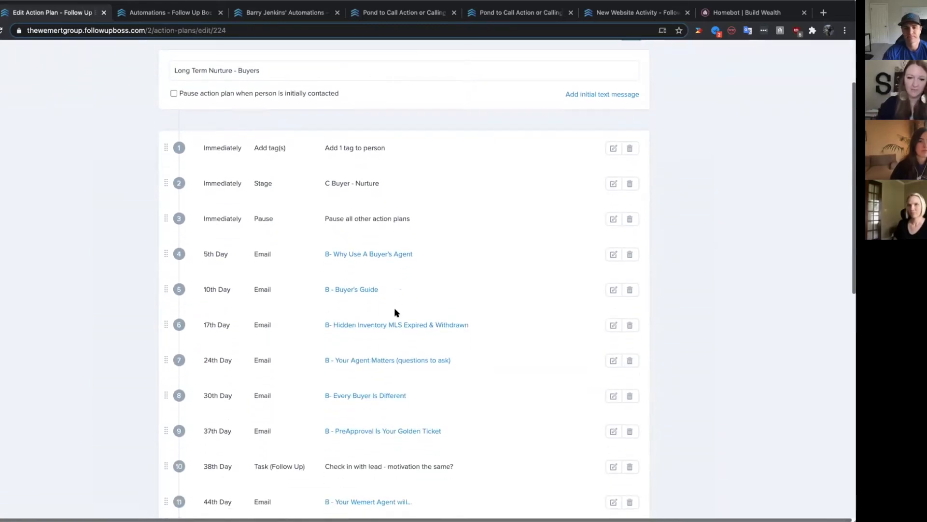
{"action": "scroll", "coordinate": [395, 312], "scroll_direction": "down", "scroll_amount": 1}
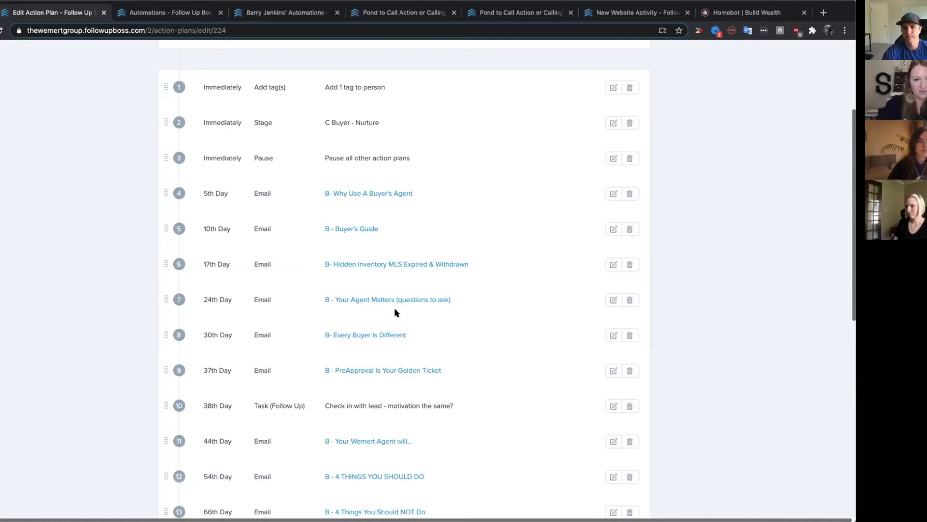
{"action": "scroll", "coordinate": [393, 310], "scroll_direction": "up", "scroll_amount": 5}
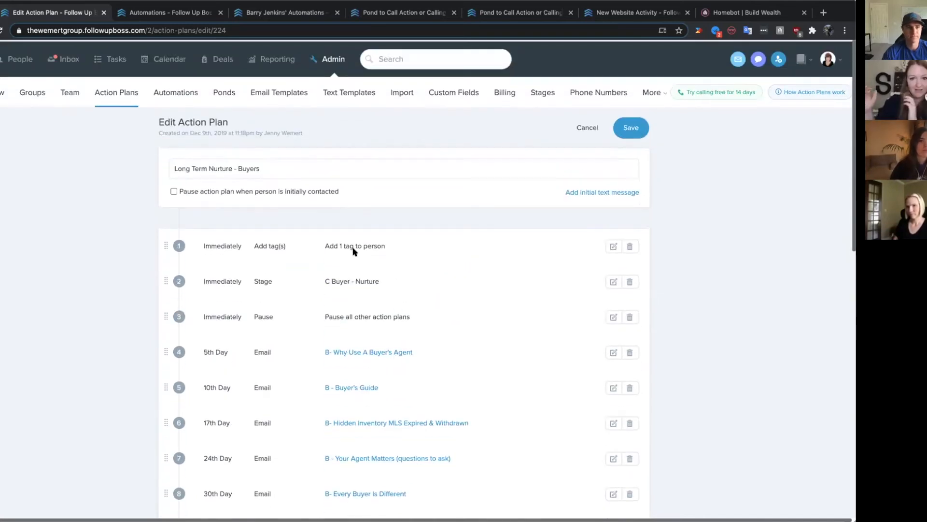
{"action": "left_click", "coordinate": [175, 91]}
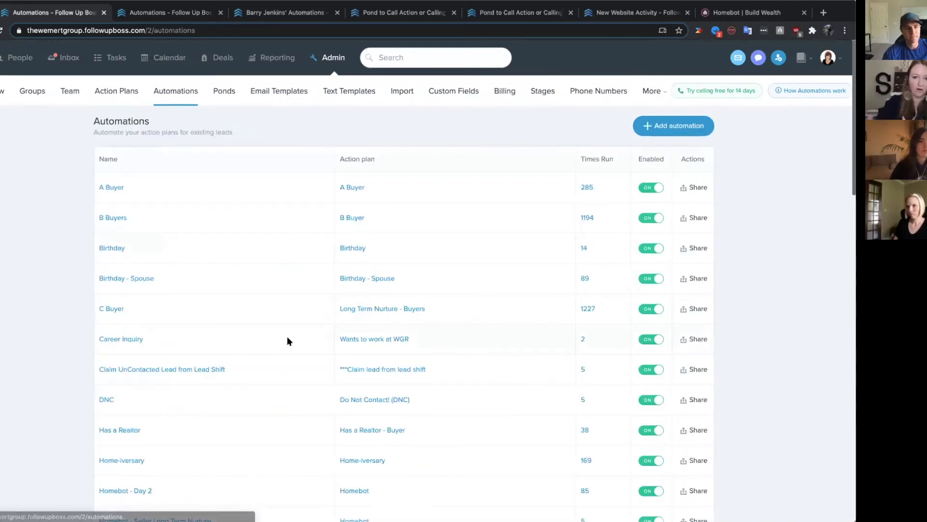
Step: Look through the team's automations, view the trigger and action plan of Seller - Coming Soon (Committed - 30days), and return to the list
{"action": "scroll", "coordinate": [287, 336], "scroll_direction": "down", "scroll_amount": 1}
{"action": "scroll", "coordinate": [287, 337], "scroll_direction": "down", "scroll_amount": 3}
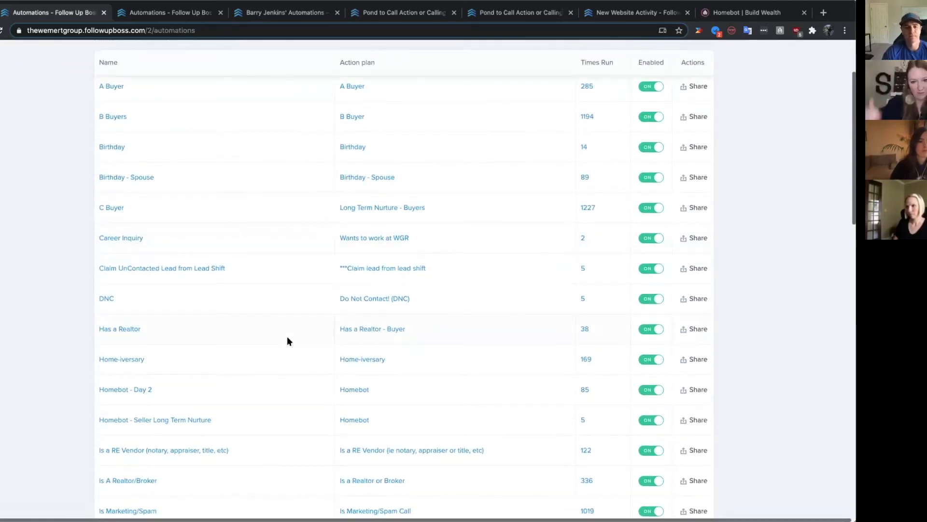
{"action": "scroll", "coordinate": [287, 338], "scroll_direction": "down", "scroll_amount": 3}
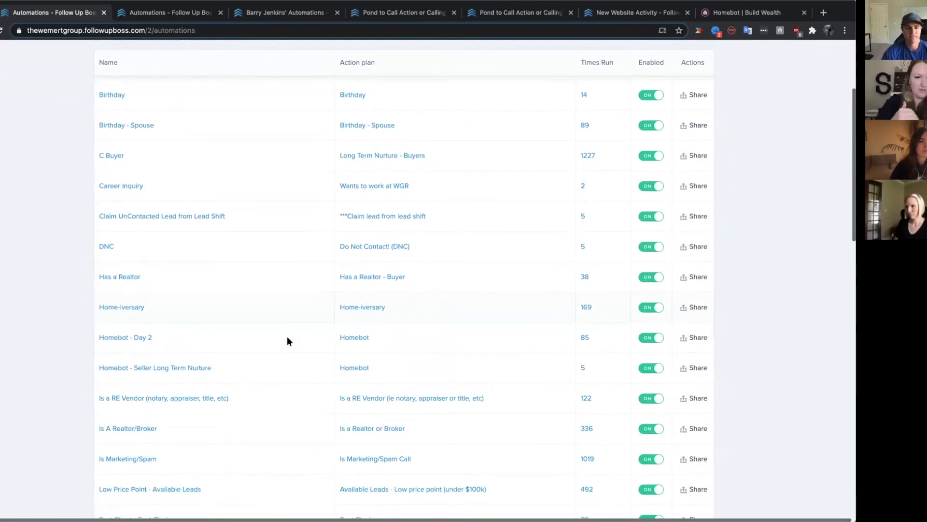
{"action": "scroll", "coordinate": [287, 341], "scroll_direction": "down", "scroll_amount": 2}
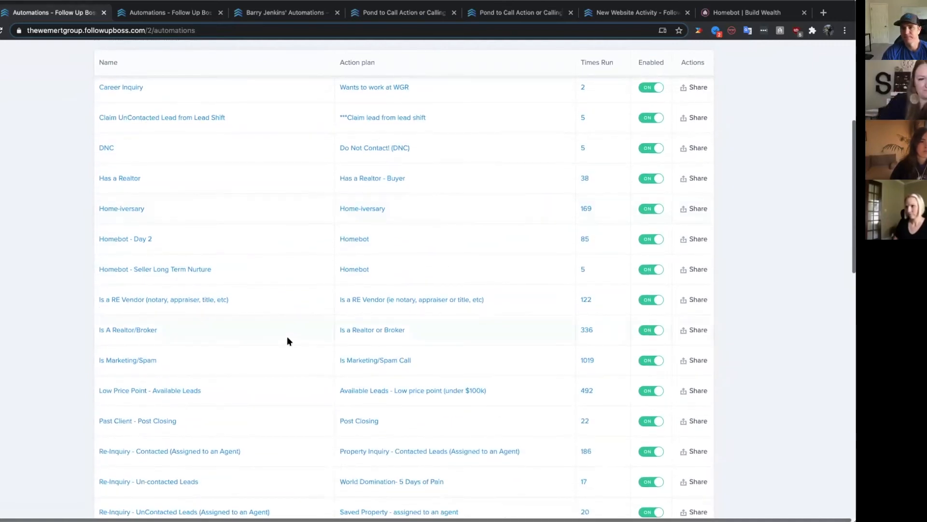
{"action": "scroll", "coordinate": [287, 341], "scroll_direction": "up", "scroll_amount": 5}
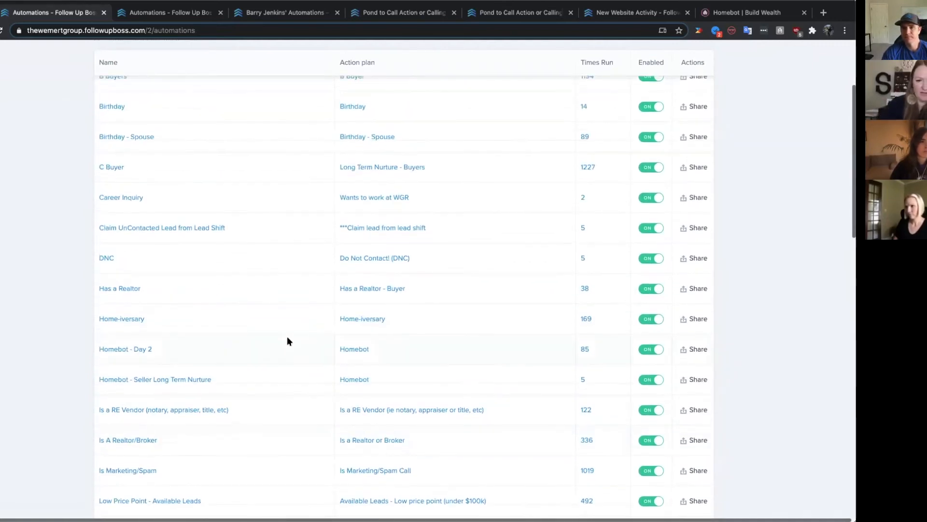
{"action": "scroll", "coordinate": [287, 340], "scroll_direction": "up", "scroll_amount": 1}
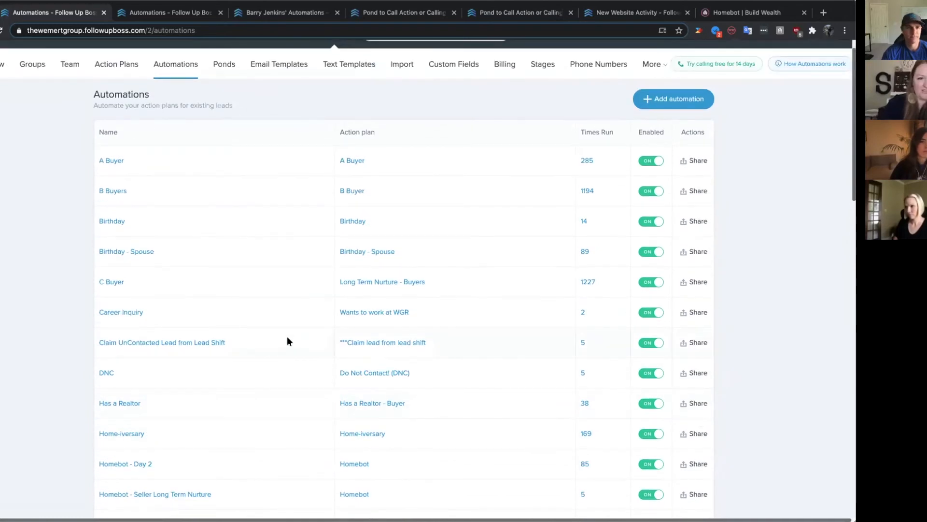
{"action": "scroll", "coordinate": [287, 341], "scroll_direction": "down", "scroll_amount": 4}
{"action": "scroll", "coordinate": [288, 341], "scroll_direction": "down", "scroll_amount": 7}
{"action": "scroll", "coordinate": [286, 340], "scroll_direction": "down", "scroll_amount": 2}
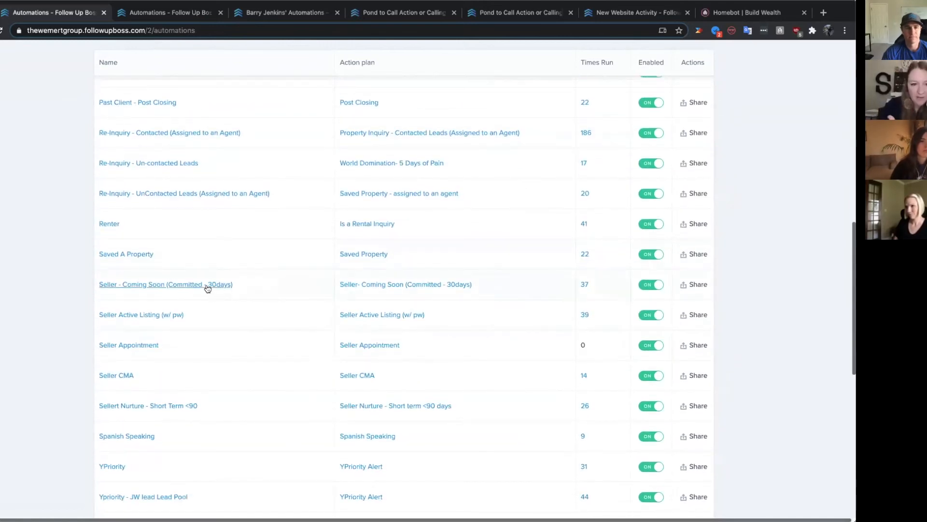
{"action": "scroll", "coordinate": [208, 287], "scroll_direction": "down", "scroll_amount": 1}
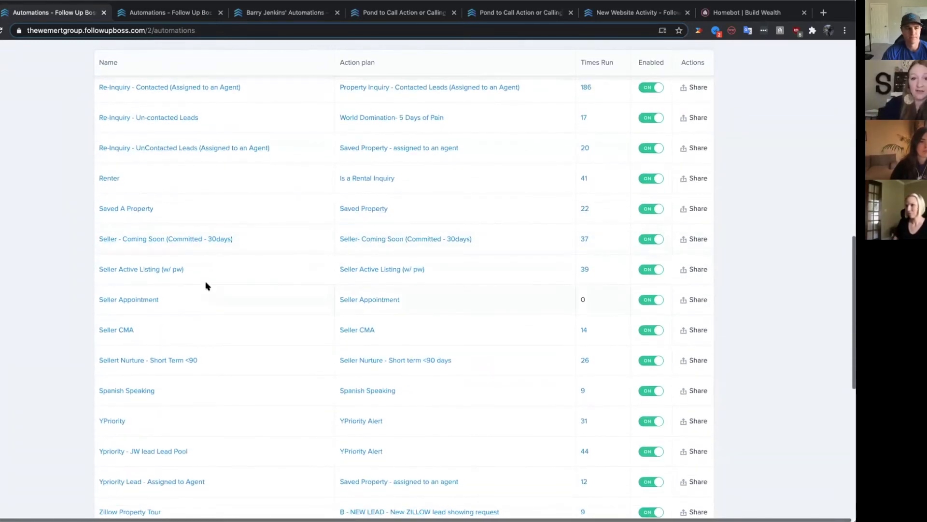
{"action": "left_click", "coordinate": [202, 242]}
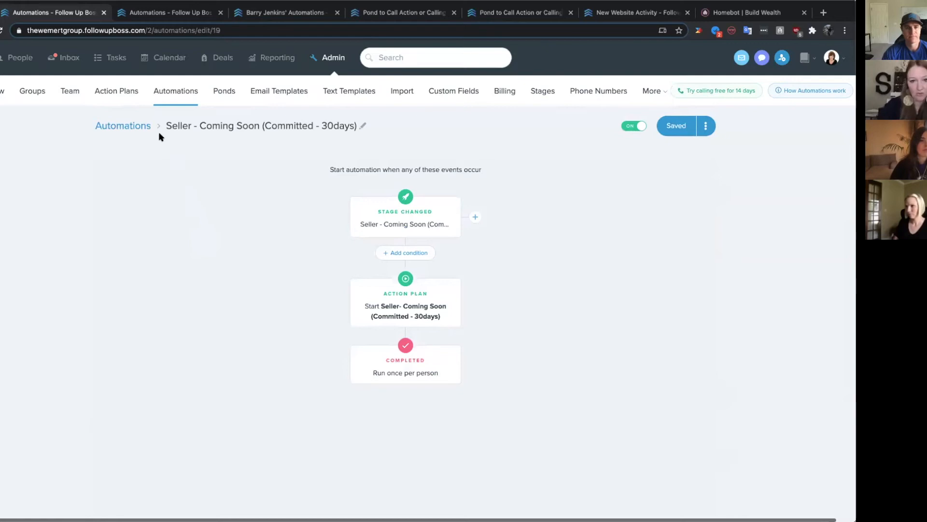
{"action": "left_click", "coordinate": [141, 127]}
Step: Look over the seller, Ypriority and re-inquiry automations in the team's list
{"action": "scroll", "coordinate": [217, 358], "scroll_direction": "down", "scroll_amount": 10}
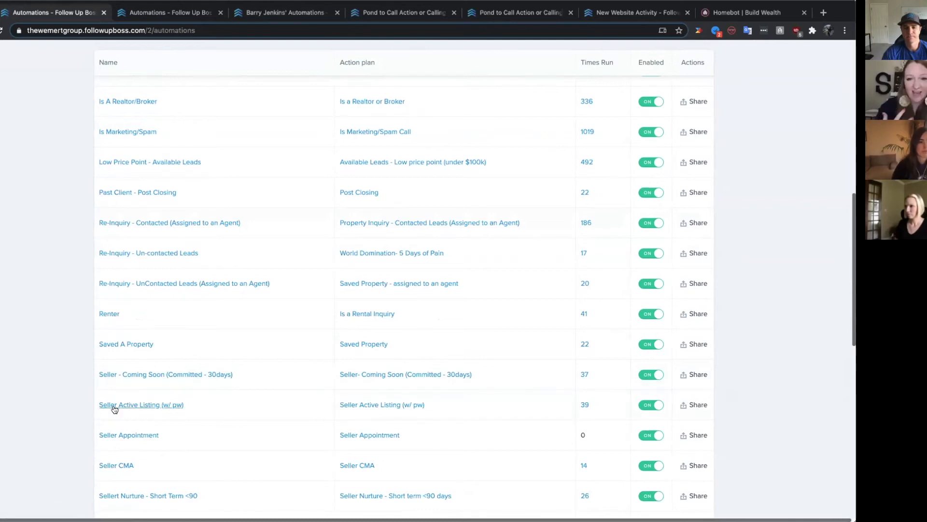
{"action": "scroll", "coordinate": [115, 416], "scroll_direction": "down", "scroll_amount": 2}
{"action": "scroll", "coordinate": [115, 416], "scroll_direction": "down", "scroll_amount": 2}
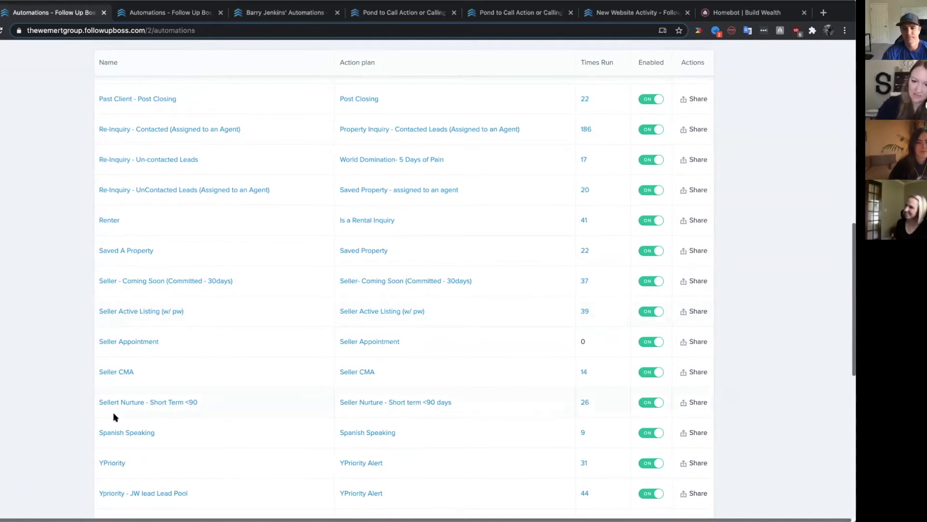
{"action": "scroll", "coordinate": [115, 416], "scroll_direction": "down", "scroll_amount": 1}
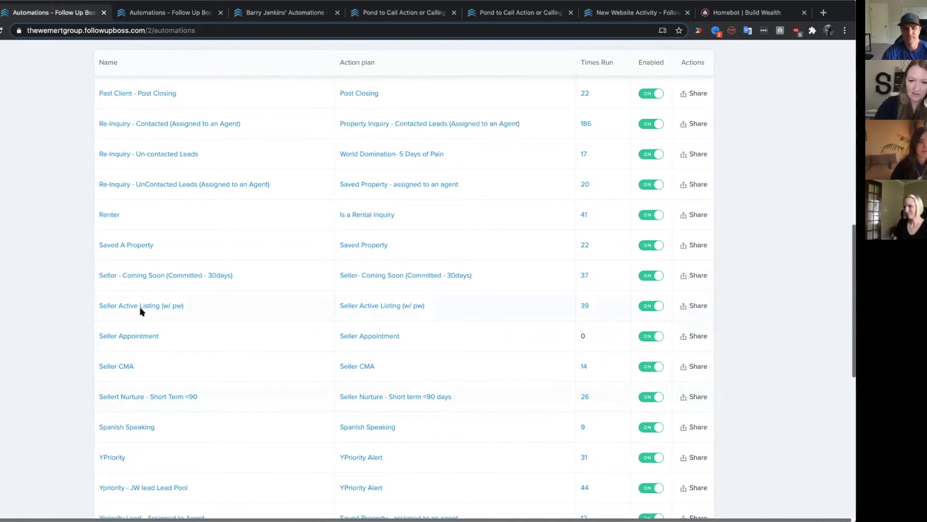
{"action": "scroll", "coordinate": [142, 310], "scroll_direction": "down", "scroll_amount": 3}
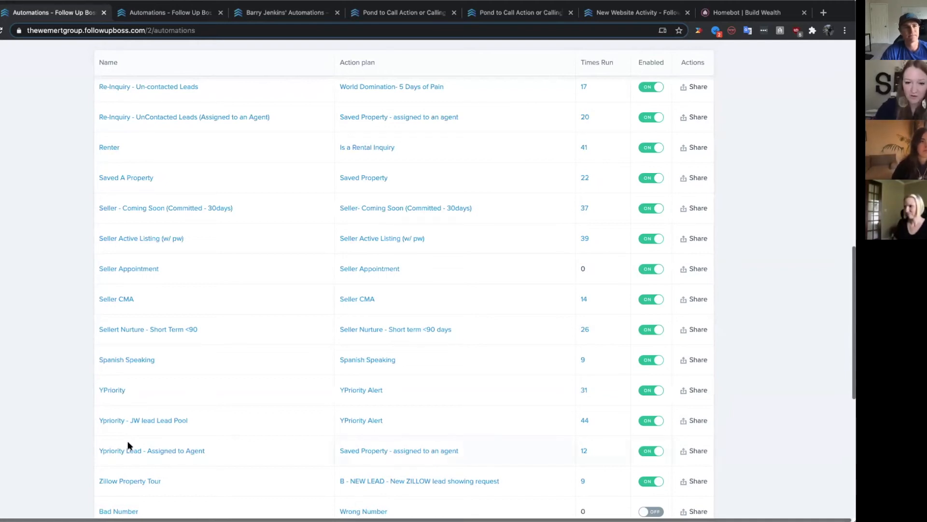
{"action": "scroll", "coordinate": [129, 445], "scroll_direction": "up", "scroll_amount": 4}
{"action": "scroll", "coordinate": [130, 446], "scroll_direction": "up", "scroll_amount": 10}
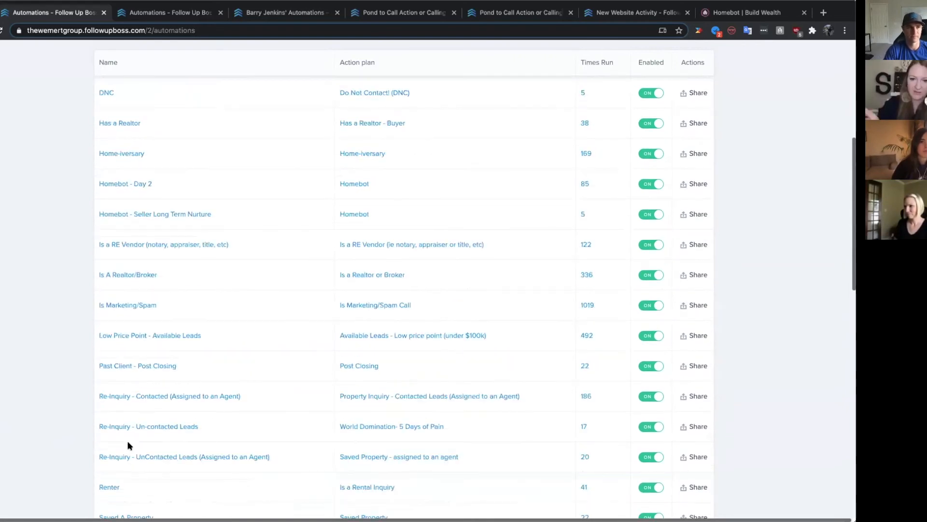
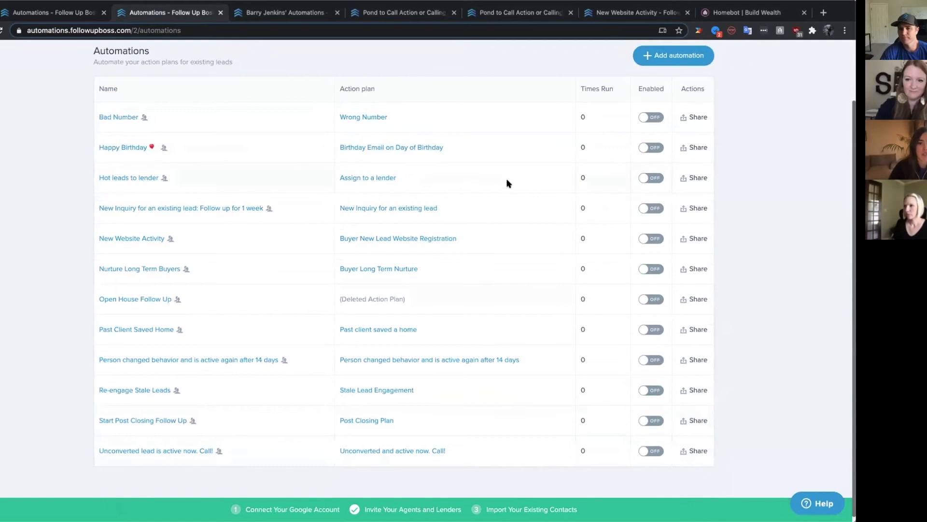
Step: Turn on the Bad Number, Happy Birthday, and New Inquiry for an existing lead: Follow up for 1 week automations
{"action": "scroll", "coordinate": [507, 182], "scroll_direction": "up", "scroll_amount": 2}
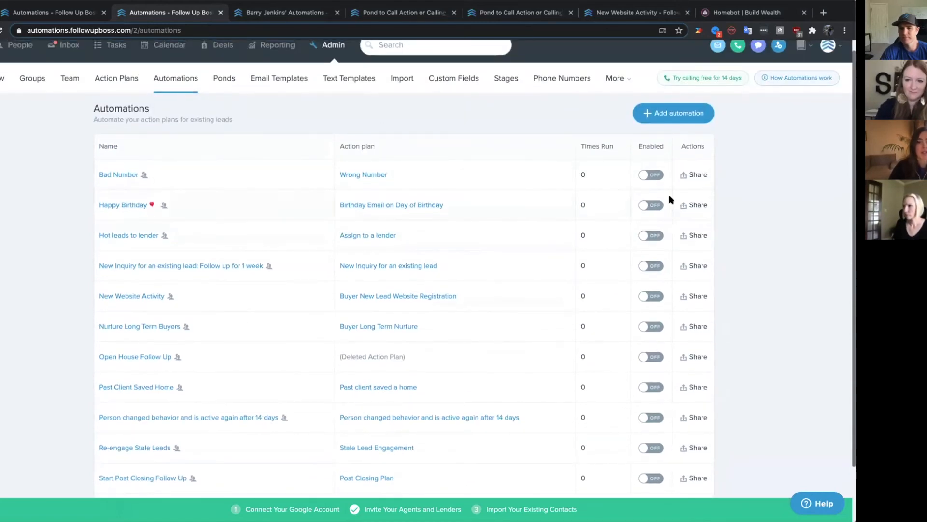
{"action": "left_click", "coordinate": [658, 177]}
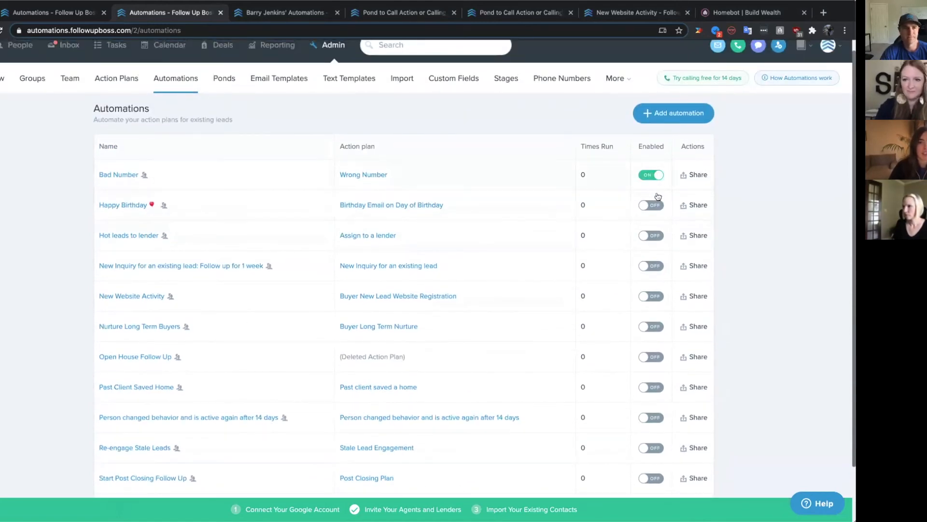
{"action": "left_click", "coordinate": [655, 208]}
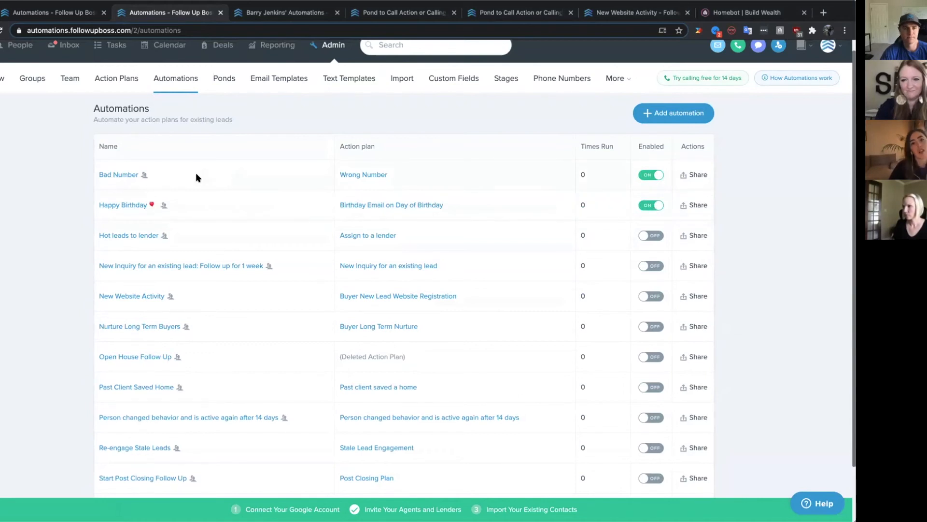
{"action": "scroll", "coordinate": [196, 172], "scroll_direction": "down", "scroll_amount": 2}
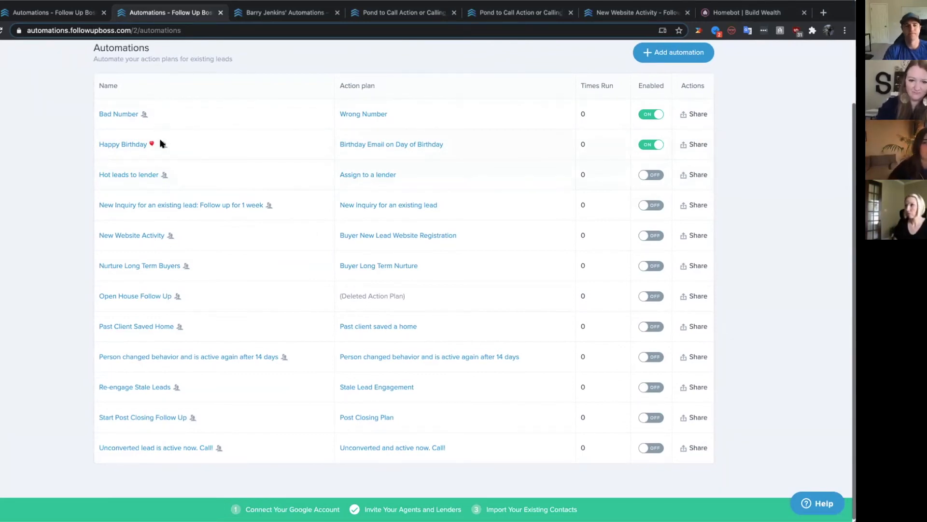
{"action": "scroll", "coordinate": [173, 323], "scroll_direction": "up", "scroll_amount": 3}
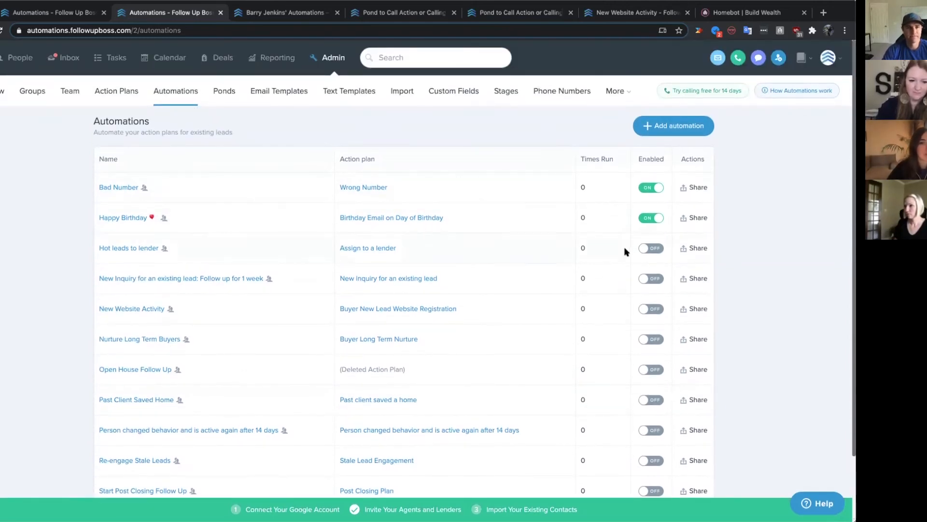
{"action": "scroll", "coordinate": [650, 274], "scroll_direction": "down", "scroll_amount": 1}
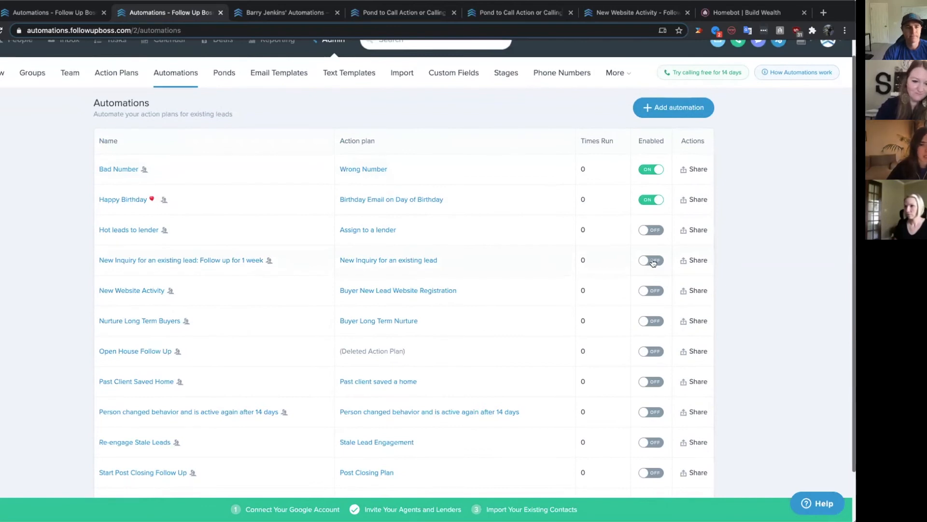
{"action": "left_click", "coordinate": [652, 261]}
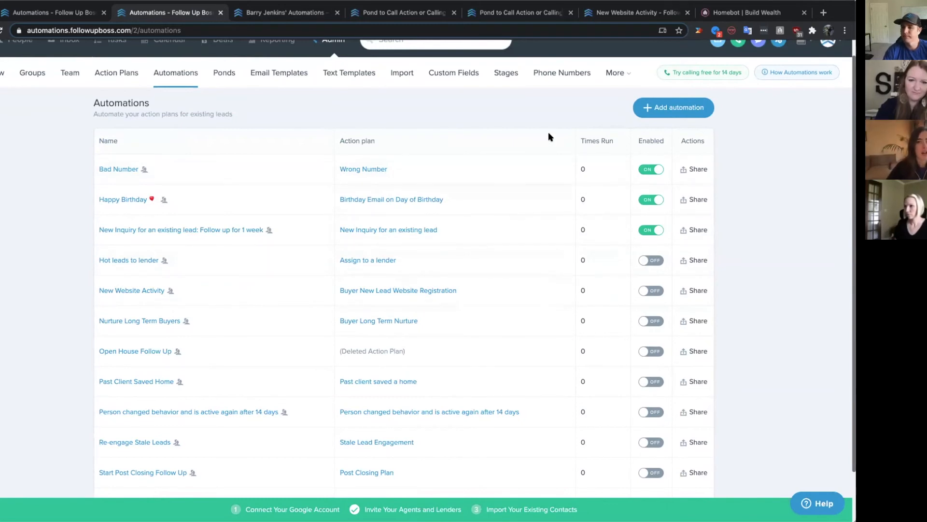
Step: Start a new automation and set its trigger to the Follow Up Boss tag being added
{"action": "scroll", "coordinate": [492, 109], "scroll_direction": "up", "scroll_amount": 1}
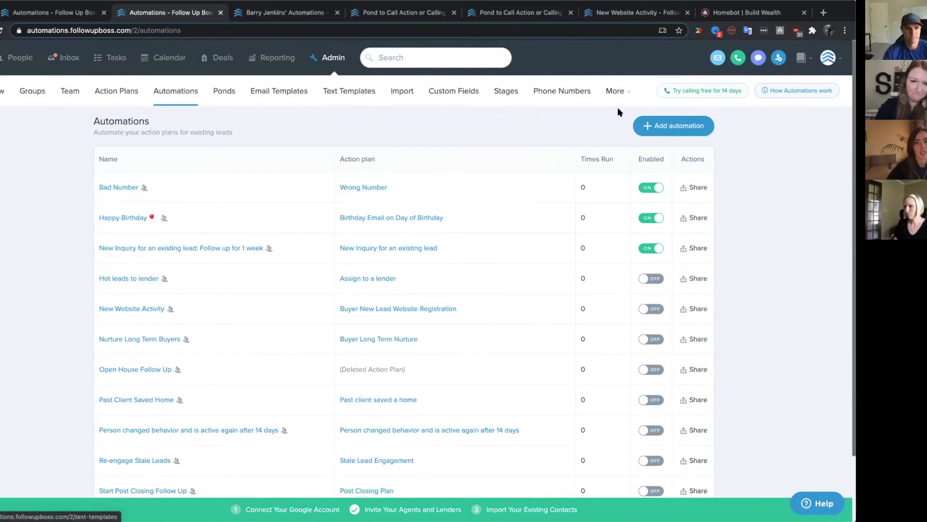
{"action": "left_click", "coordinate": [677, 133]}
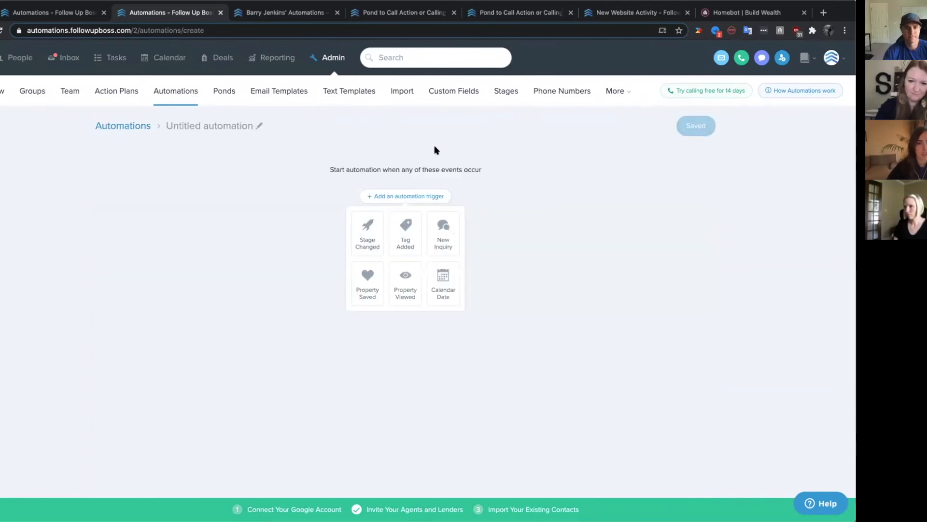
{"action": "left_click_drag", "start_coordinate": [326, 168], "coordinate": [479, 170]}
{"action": "left_click", "coordinate": [483, 172]}
{"action": "left_click", "coordinate": [389, 226]}
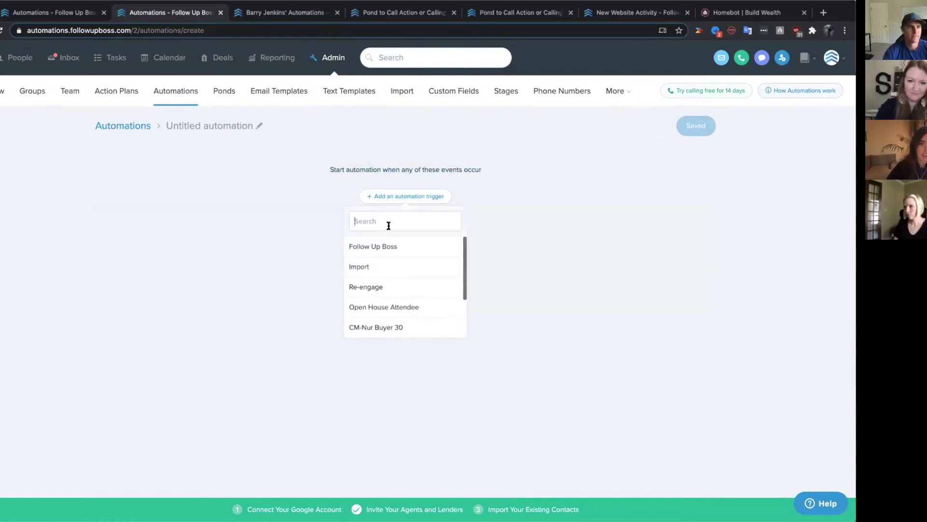
{"action": "left_click", "coordinate": [393, 245]}
{"action": "left_click", "coordinate": [467, 274]}
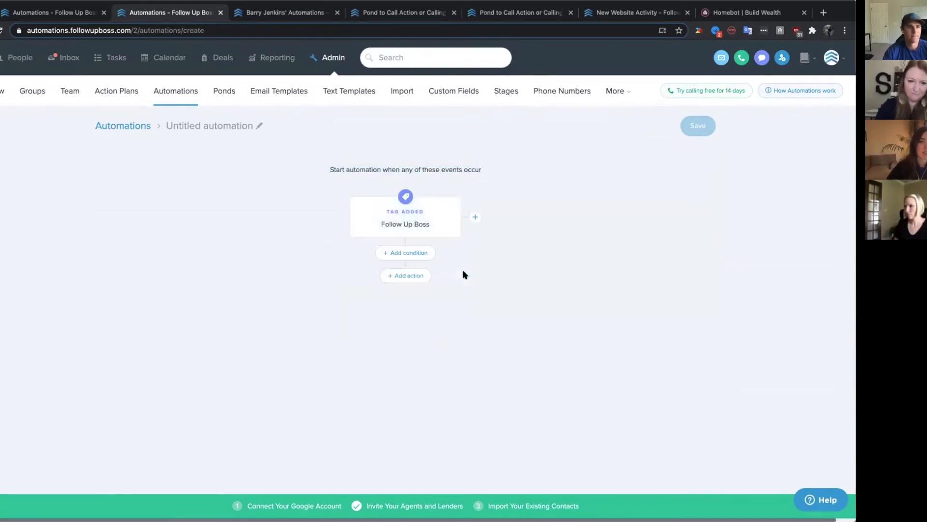
Step: View the action plans available to the new automation, and remove its Follow Up Boss tag trigger
{"action": "left_click", "coordinate": [415, 276]}
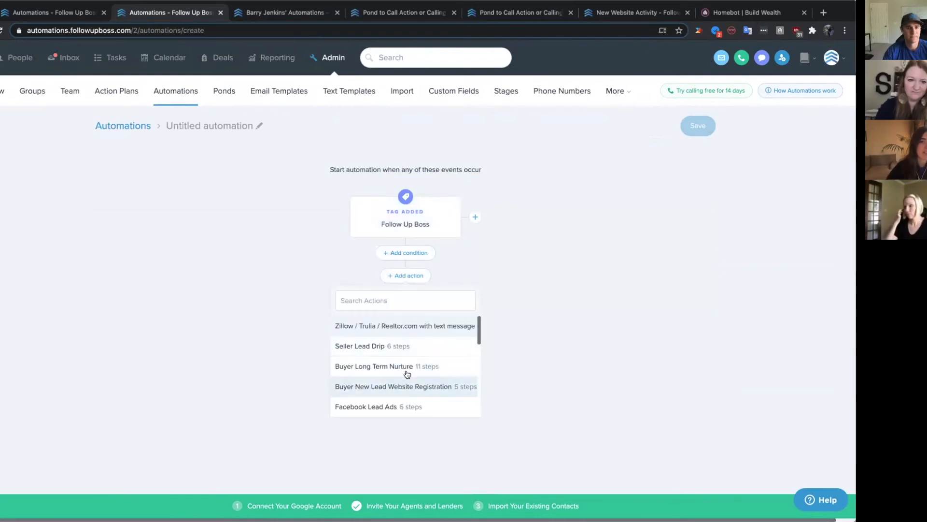
{"action": "left_click", "coordinate": [528, 362]}
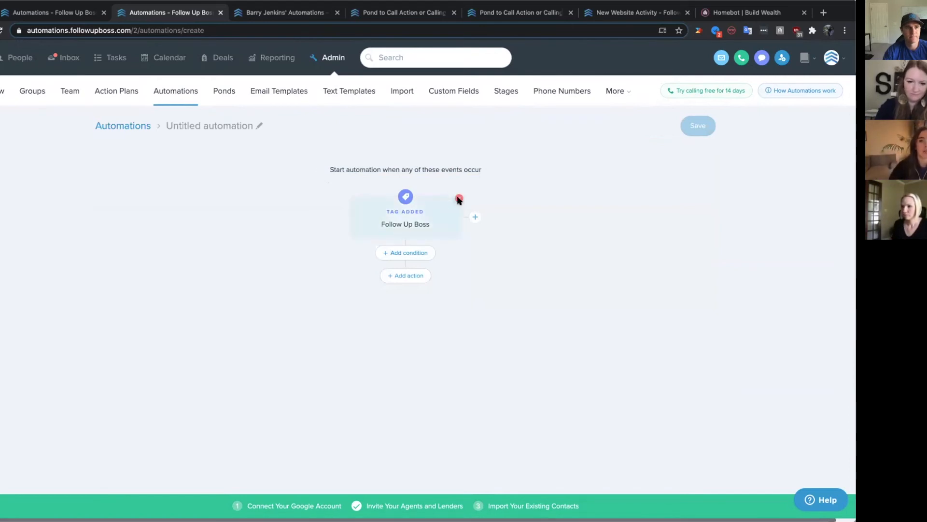
{"action": "left_click", "coordinate": [459, 199]}
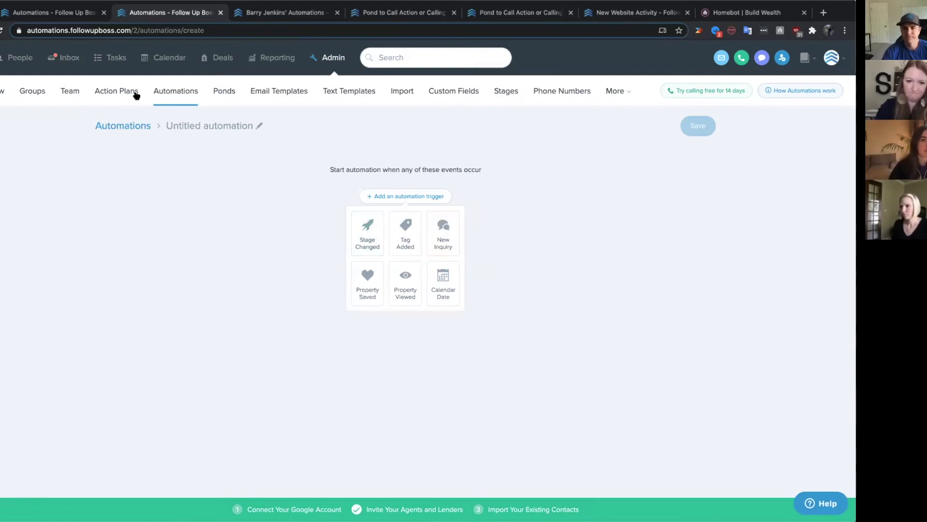
{"action": "left_click", "coordinate": [178, 101]}
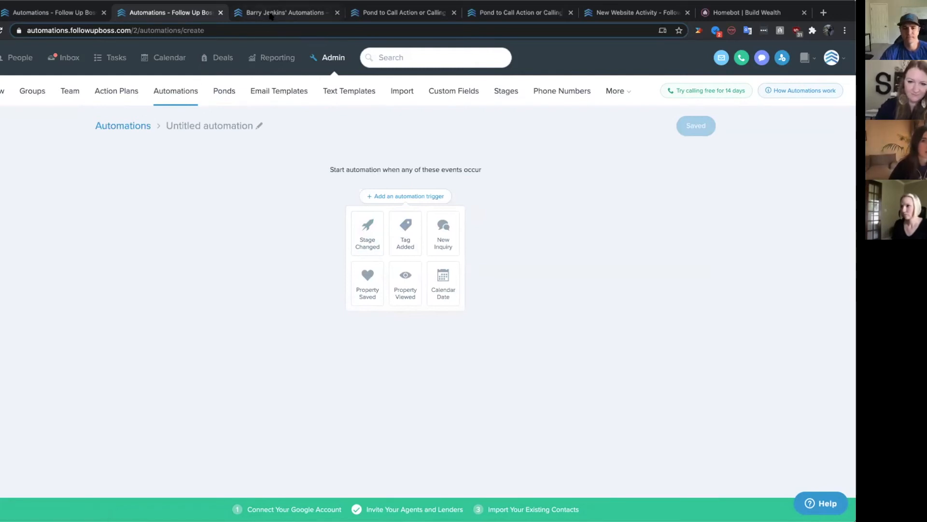
Step: View the help article with shareable automations around Pond to Call Action or Callingly, and return to the demo account's automations list
{"action": "left_click", "coordinate": [285, 13]}
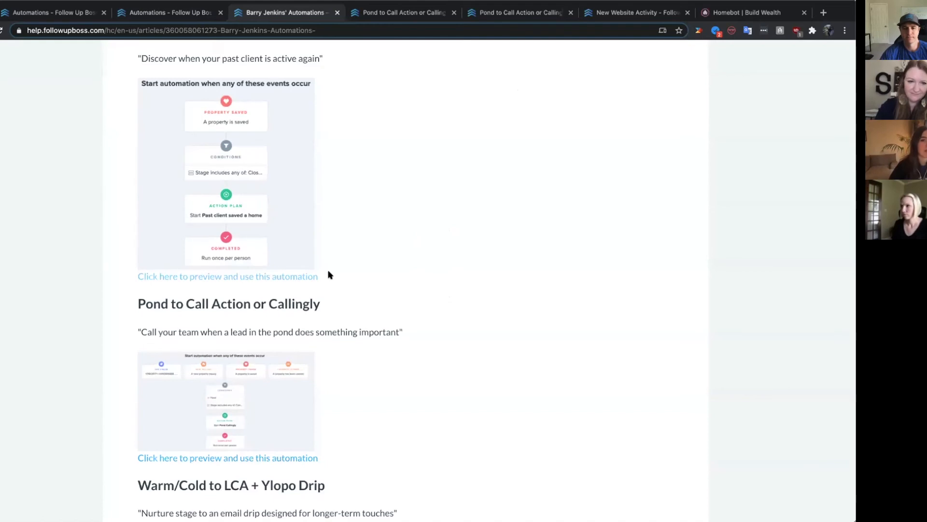
{"action": "scroll", "coordinate": [326, 274], "scroll_direction": "down", "scroll_amount": 2}
{"action": "scroll", "coordinate": [327, 273], "scroll_direction": "up", "scroll_amount": 2}
{"action": "left_click", "coordinate": [203, 17]}
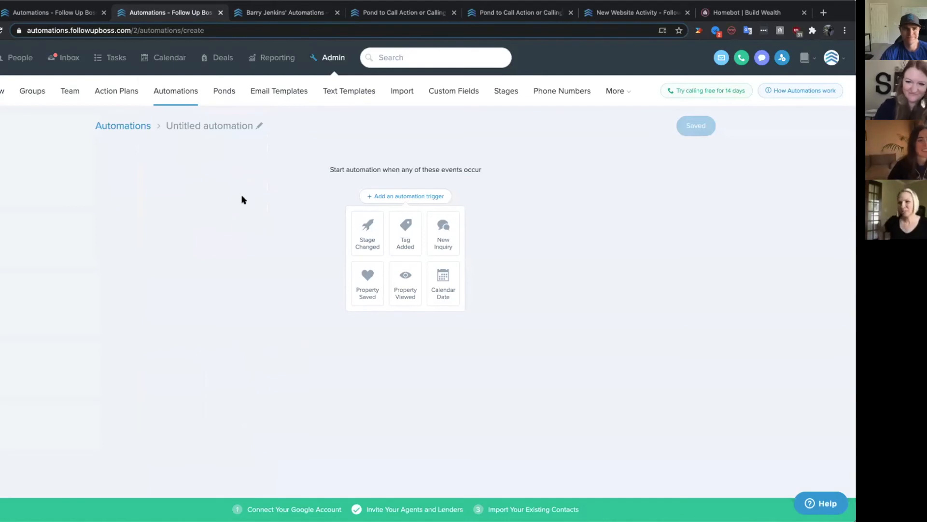
{"action": "left_click", "coordinate": [145, 126]}
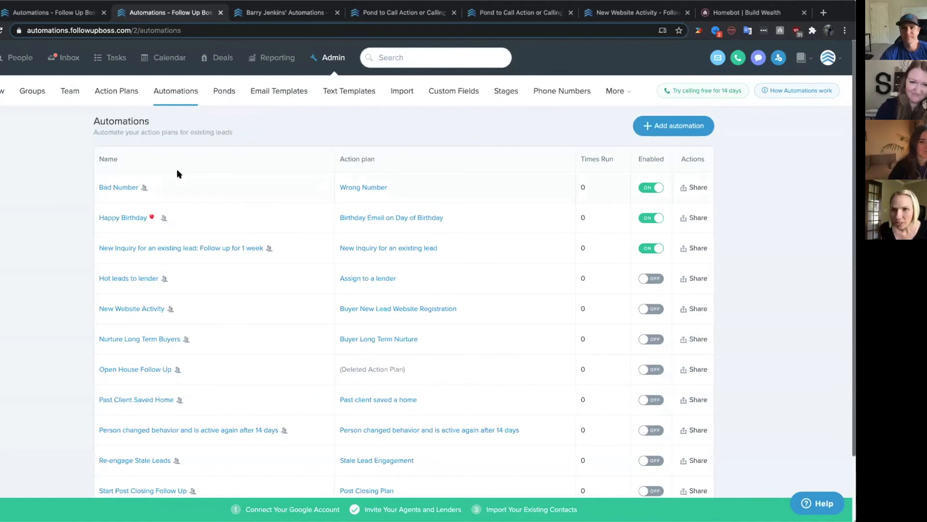
Step: Open the Person changed behavior and is active again after 14 days automation and examine its triggers, conditions and action plan
{"action": "scroll", "coordinate": [179, 174], "scroll_direction": "down", "scroll_amount": 3}
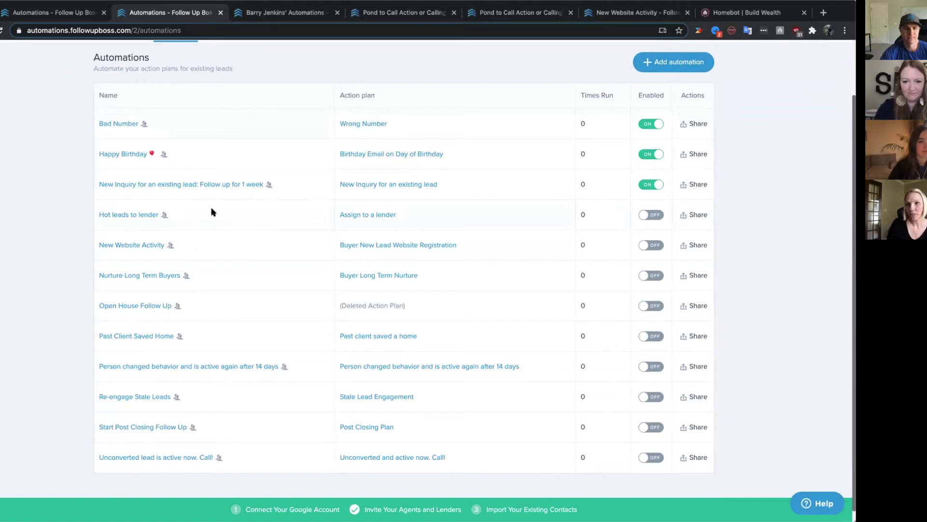
{"action": "left_click", "coordinate": [196, 368]}
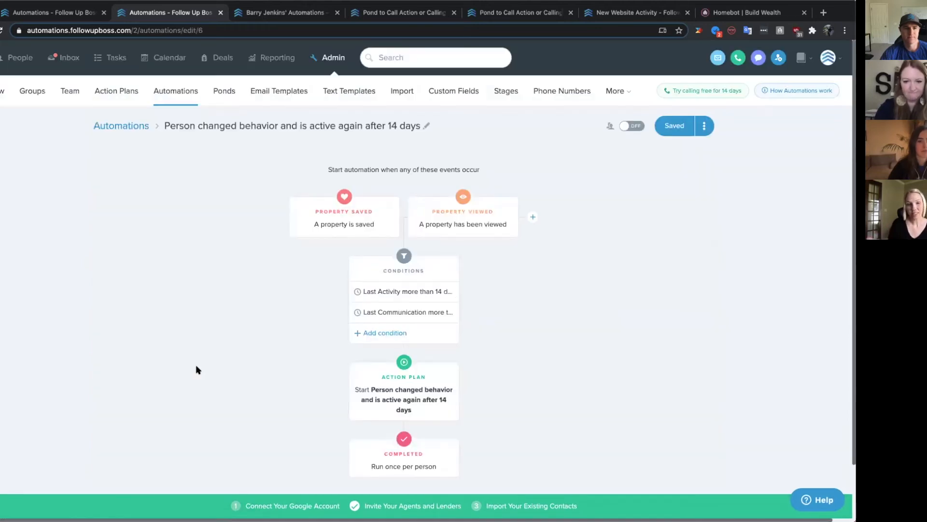
{"action": "scroll", "coordinate": [197, 369], "scroll_direction": "down", "scroll_amount": 3}
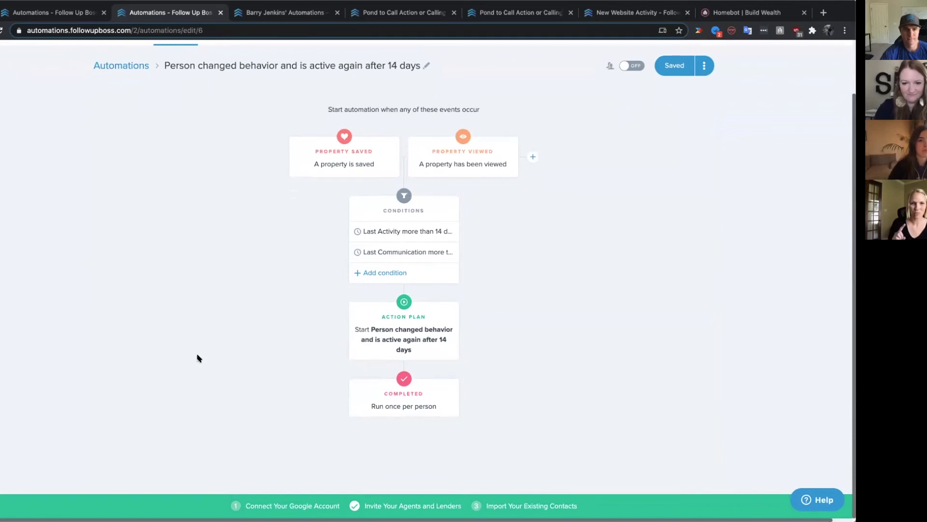
Step: Open the Past Client Saved Home automation, examine its stage condition, and return to the automations list
{"action": "left_click", "coordinate": [118, 66]}
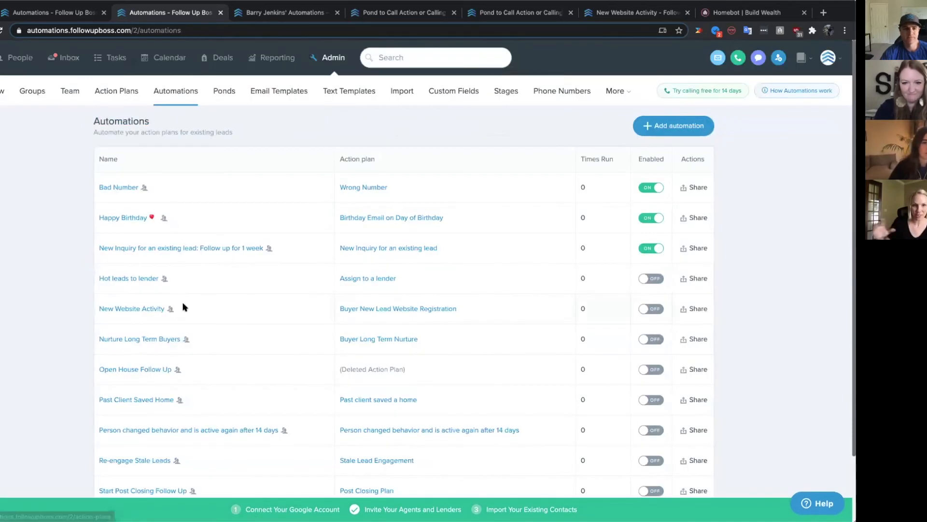
{"action": "scroll", "coordinate": [184, 307], "scroll_direction": "down", "scroll_amount": 1}
{"action": "left_click", "coordinate": [145, 378]}
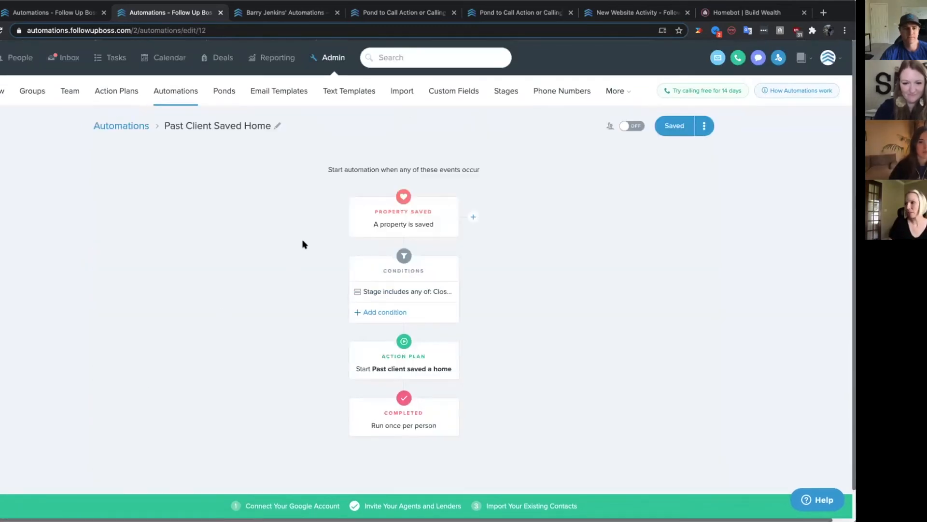
{"action": "scroll", "coordinate": [302, 243], "scroll_direction": "down", "scroll_amount": 1}
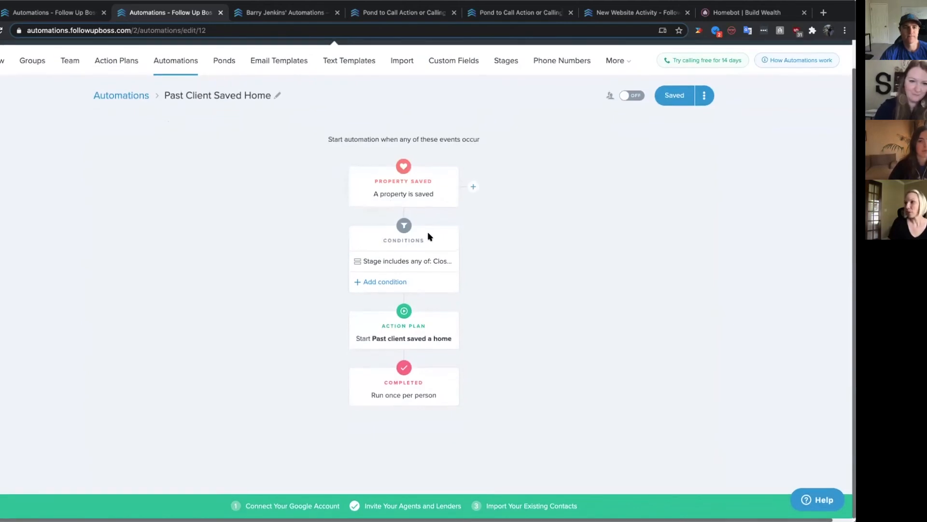
{"action": "left_click", "coordinate": [432, 262]}
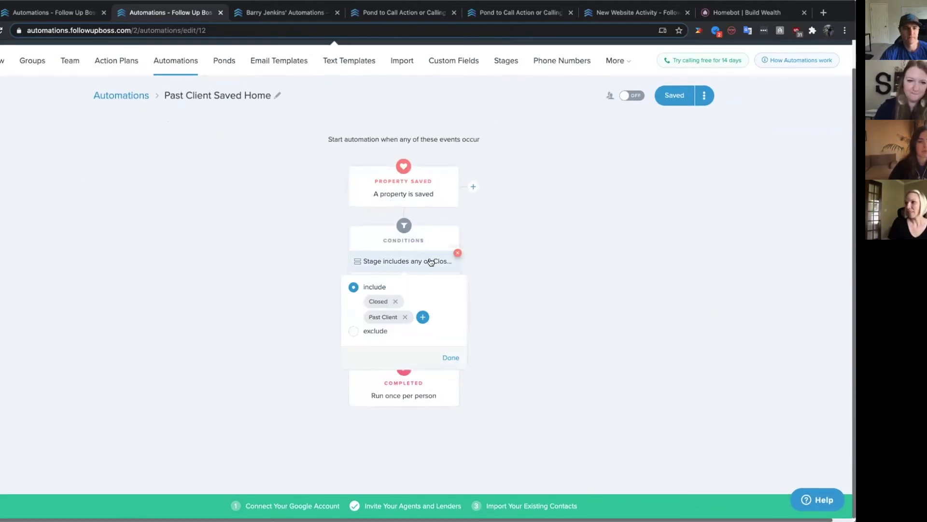
{"action": "left_click", "coordinate": [484, 285]}
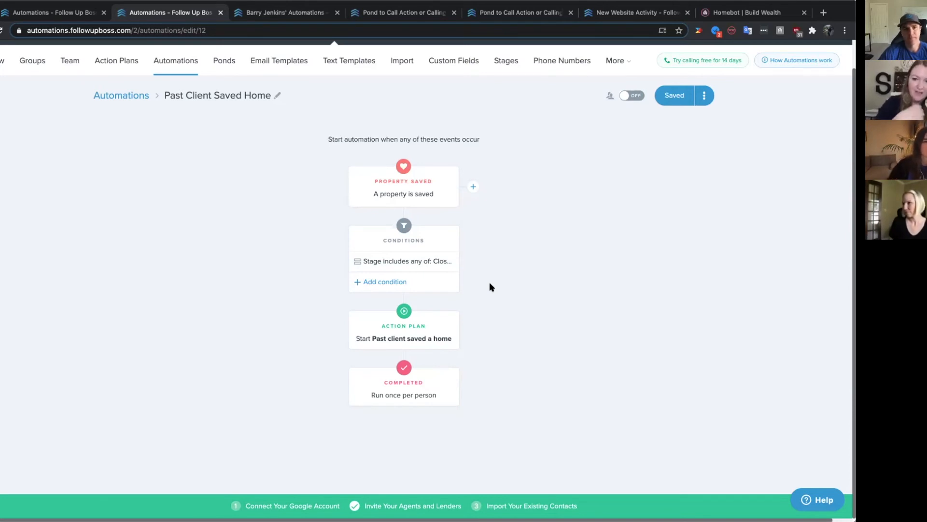
{"action": "left_click", "coordinate": [137, 97]}
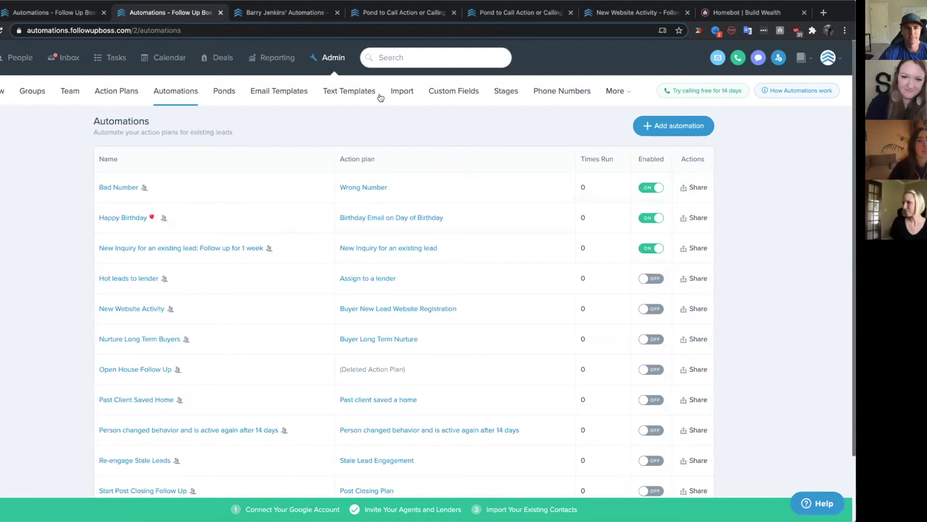
Step: Add the shared Pond to Call Action or Callingly automation to the playground account
{"action": "left_click", "coordinate": [429, 19]}
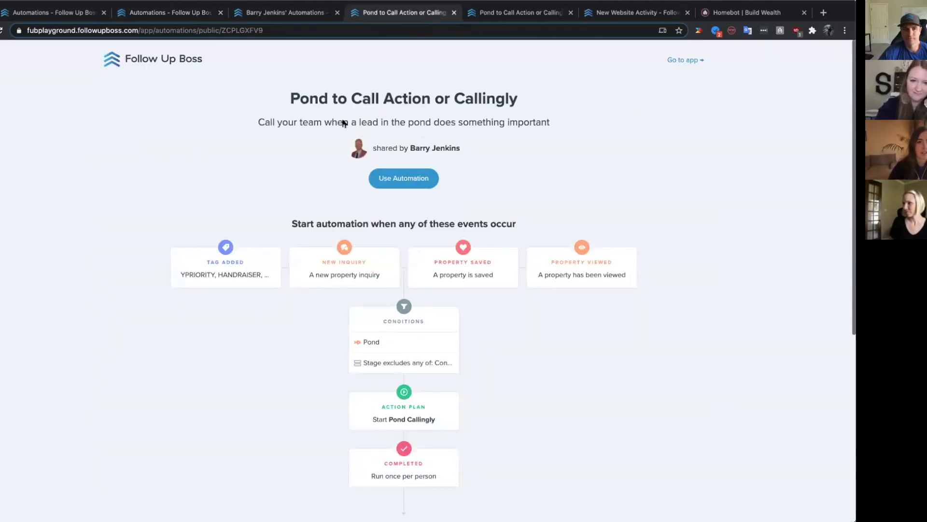
{"action": "left_click", "coordinate": [428, 189]}
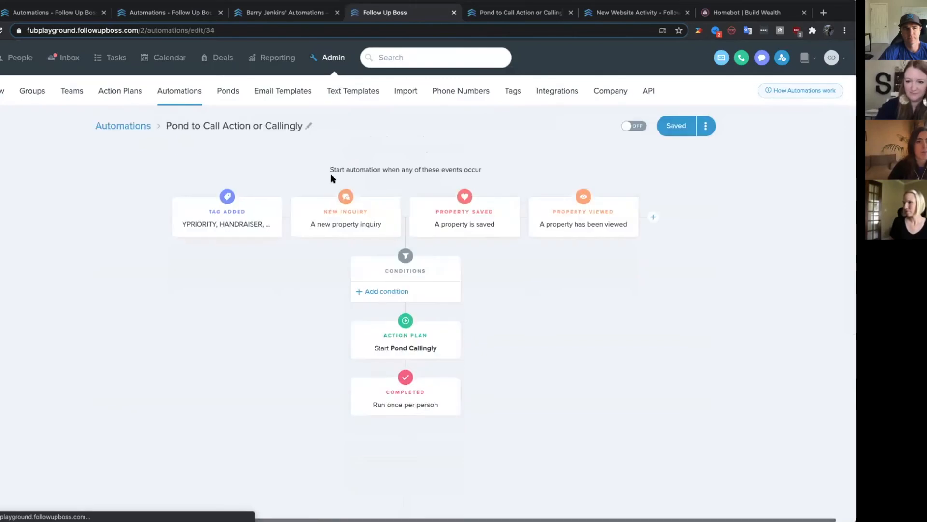
Step: Remove the Pond condition and the Tag Added trigger from the Pond to Call Action or Callingly automation
{"action": "scroll", "coordinate": [445, 256], "scroll_direction": "down", "scroll_amount": 1}
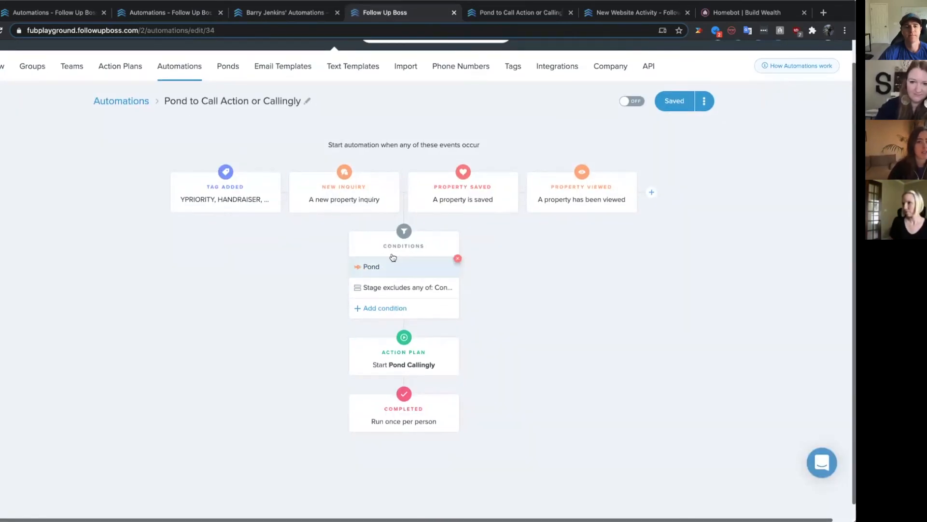
{"action": "left_click", "coordinate": [456, 261]}
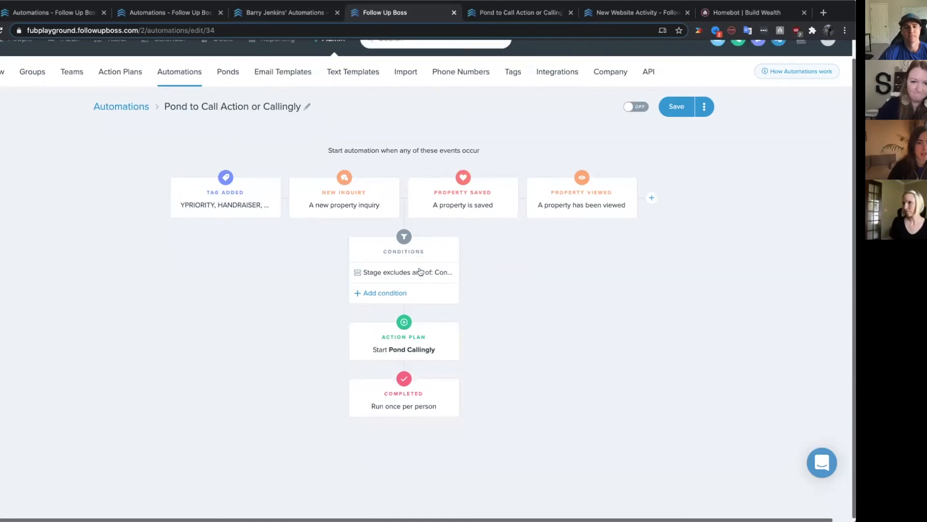
{"action": "left_click", "coordinate": [280, 178]}
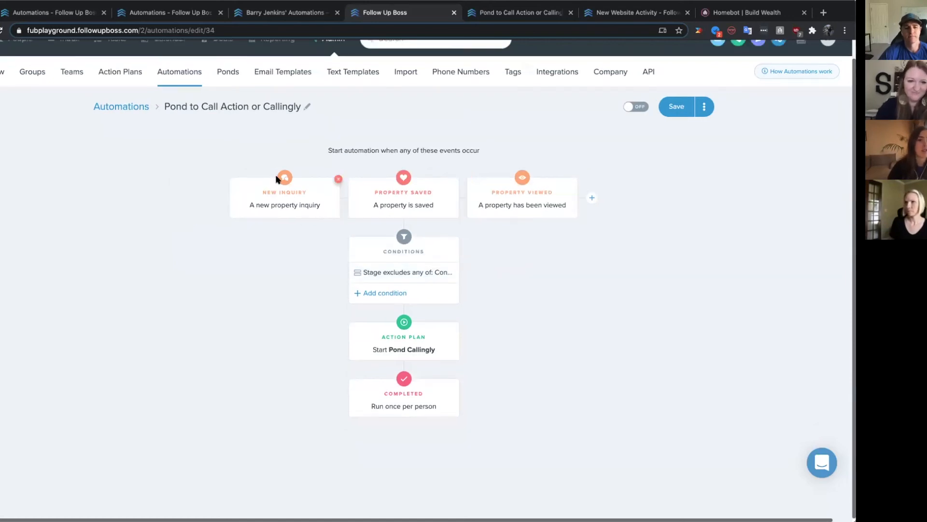
Step: Add a Stage Changed trigger for the VIP stage to the Pond to Call Action or Callingly automation
{"action": "mouse_move", "coordinate": [571, 220]}
{"action": "left_click", "coordinate": [589, 199]}
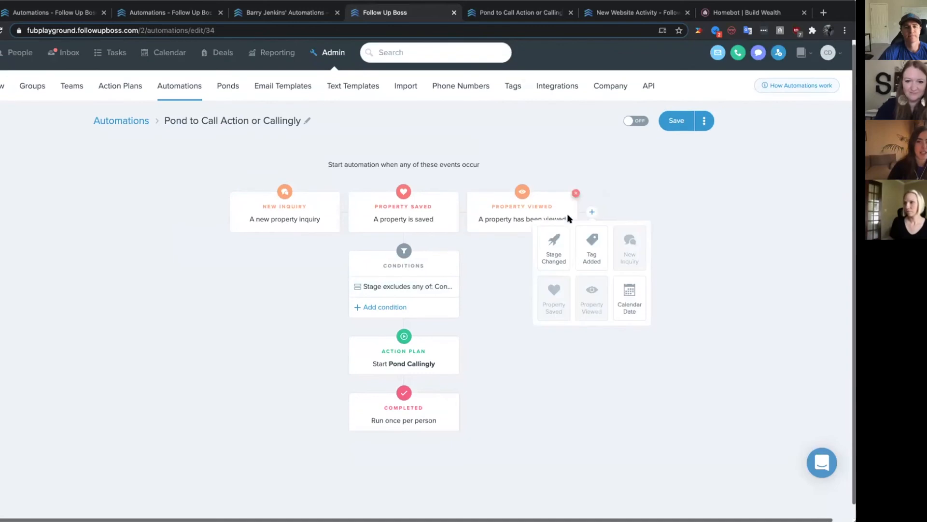
{"action": "left_click", "coordinate": [556, 238]}
{"action": "left_click", "coordinate": [557, 283]}
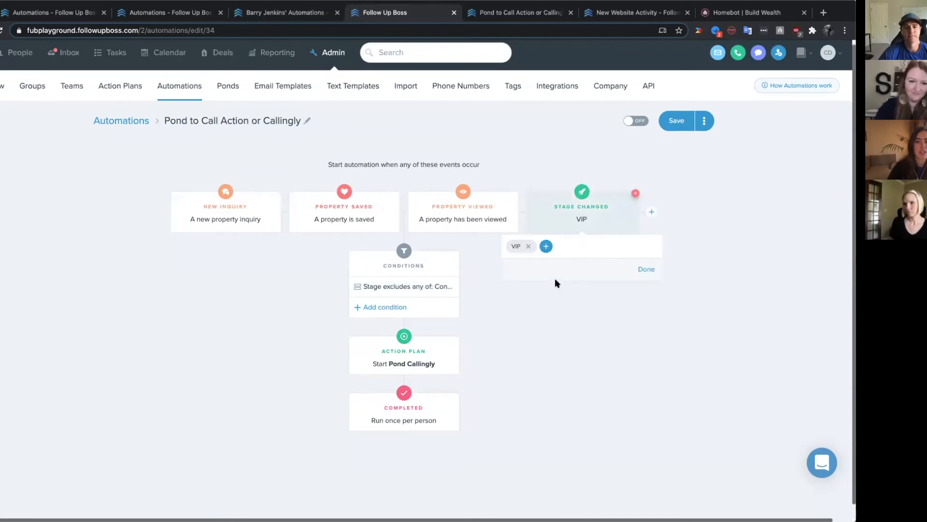
{"action": "left_click", "coordinate": [646, 269]}
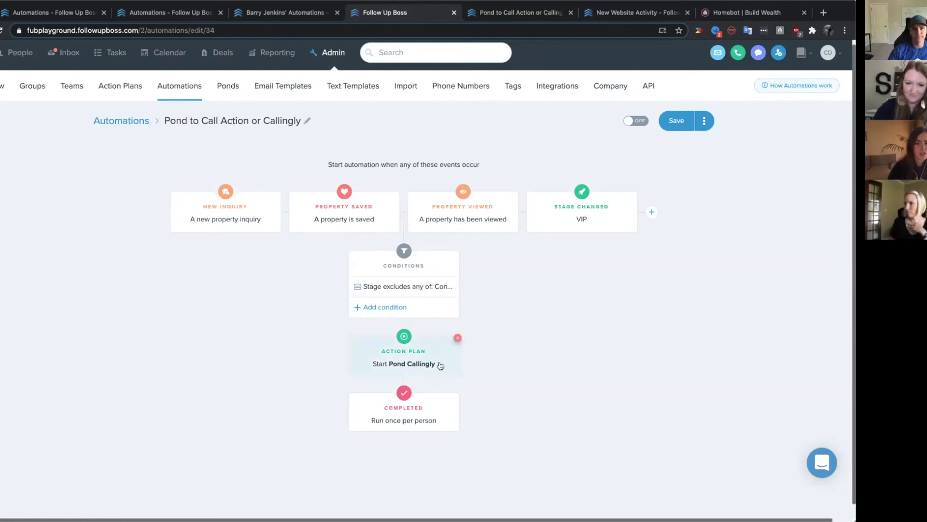
Step: View the playground account's action plans, and return to the demo account's automations list
{"action": "left_click", "coordinate": [126, 88]}
{"action": "scroll", "coordinate": [586, 238], "scroll_direction": "down", "scroll_amount": 5}
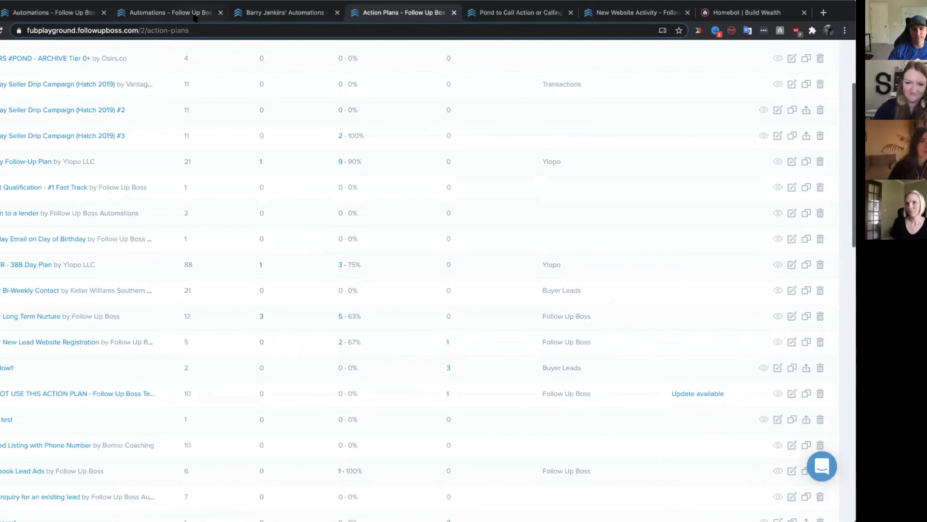
{"action": "left_click", "coordinate": [195, 15]}
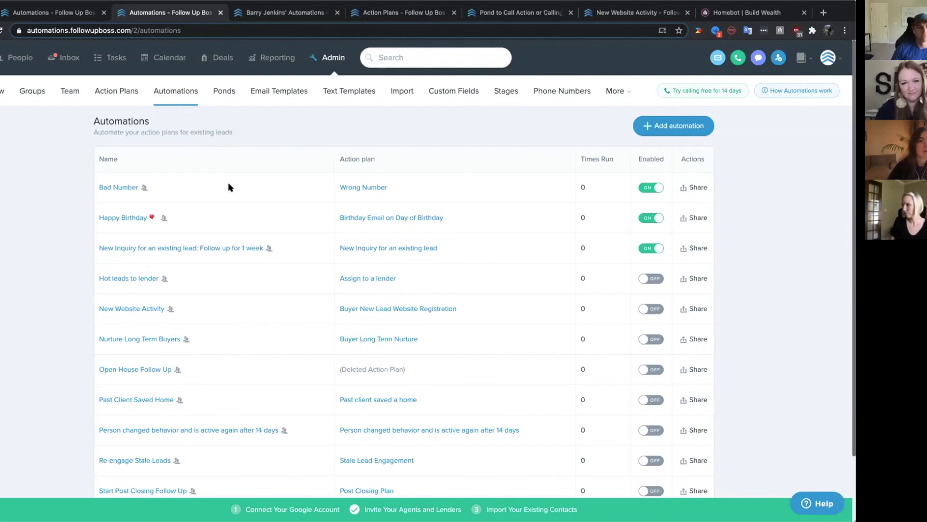
Step: Turn off the Bad Number, New Inquiry for an existing lead: Follow up for 1 week, and Happy Birthday automations
{"action": "scroll", "coordinate": [227, 184], "scroll_direction": "down", "scroll_amount": 1}
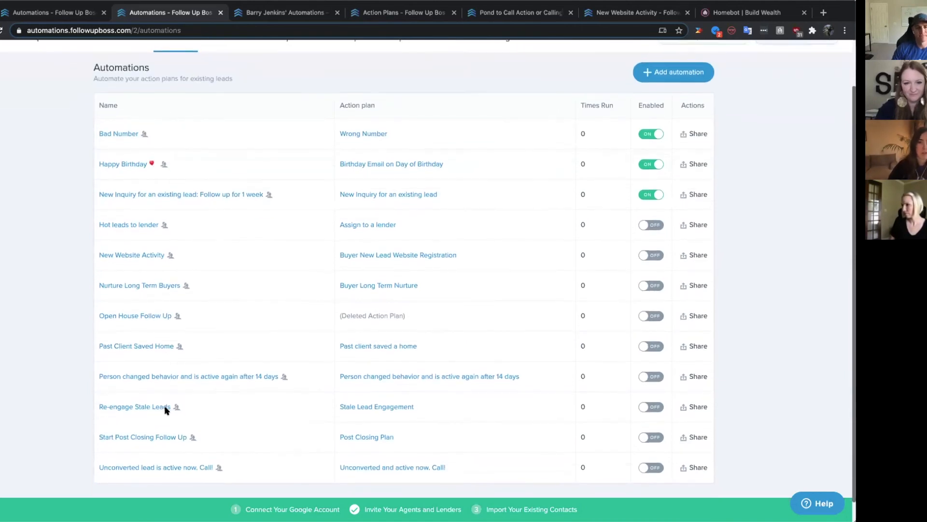
{"action": "scroll", "coordinate": [165, 407], "scroll_direction": "down", "scroll_amount": 1}
{"action": "scroll", "coordinate": [156, 238], "scroll_direction": "up", "scroll_amount": 2}
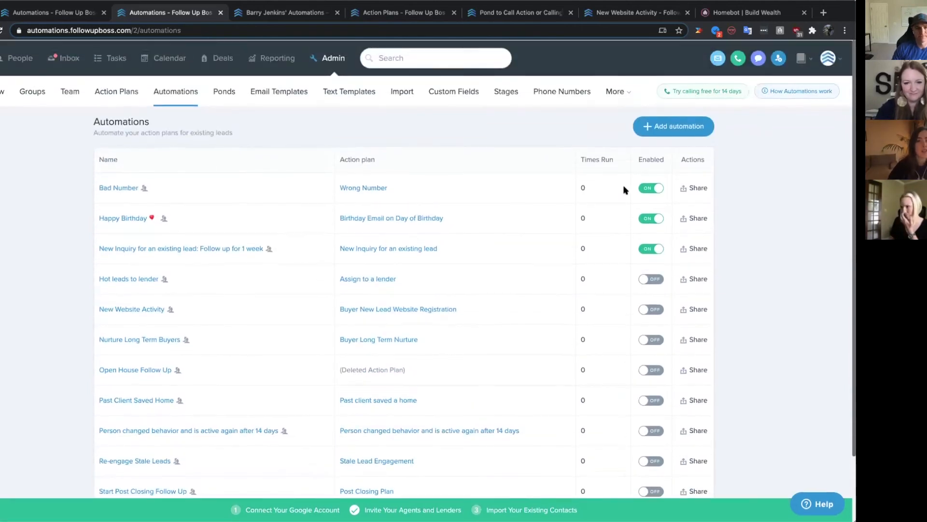
{"action": "left_click", "coordinate": [650, 187]}
{"action": "left_click", "coordinate": [649, 217]}
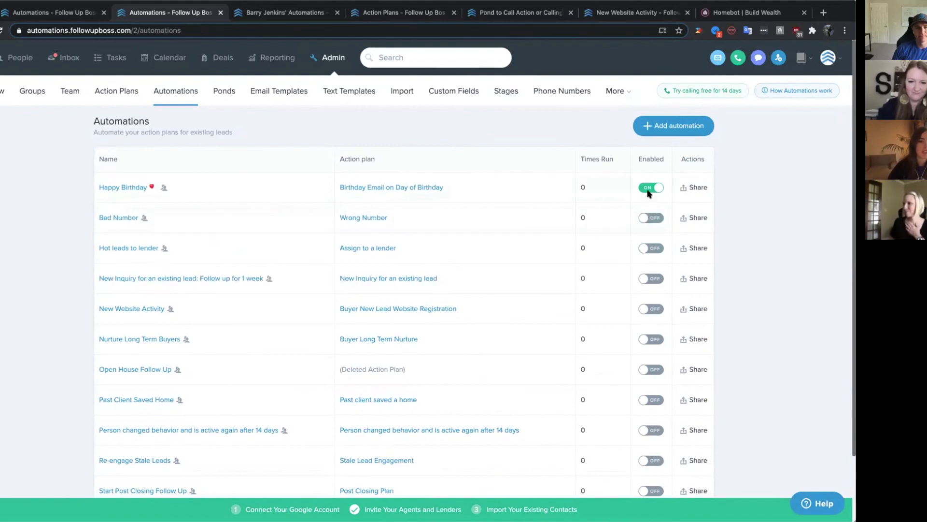
{"action": "left_click", "coordinate": [649, 187]}
{"action": "scroll", "coordinate": [317, 299], "scroll_direction": "down", "scroll_amount": 3}
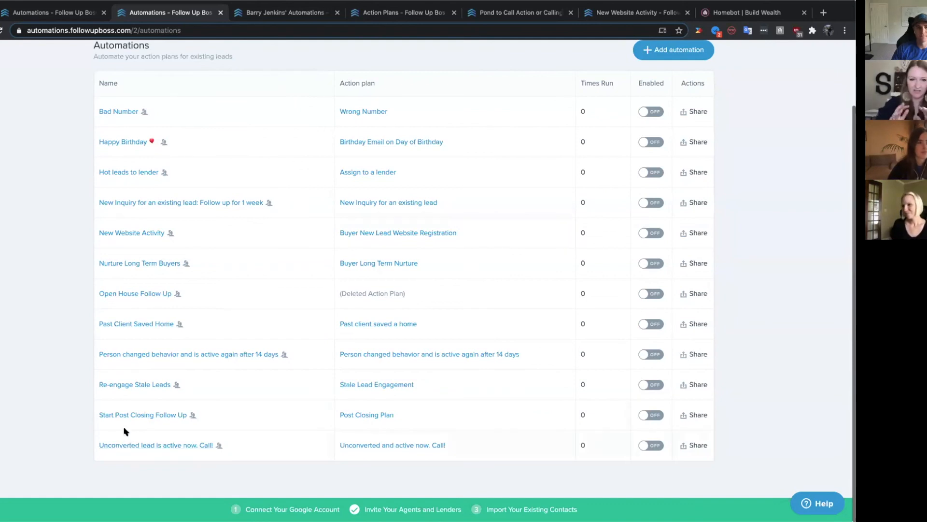
{"action": "scroll", "coordinate": [124, 430], "scroll_direction": "up", "scroll_amount": 3}
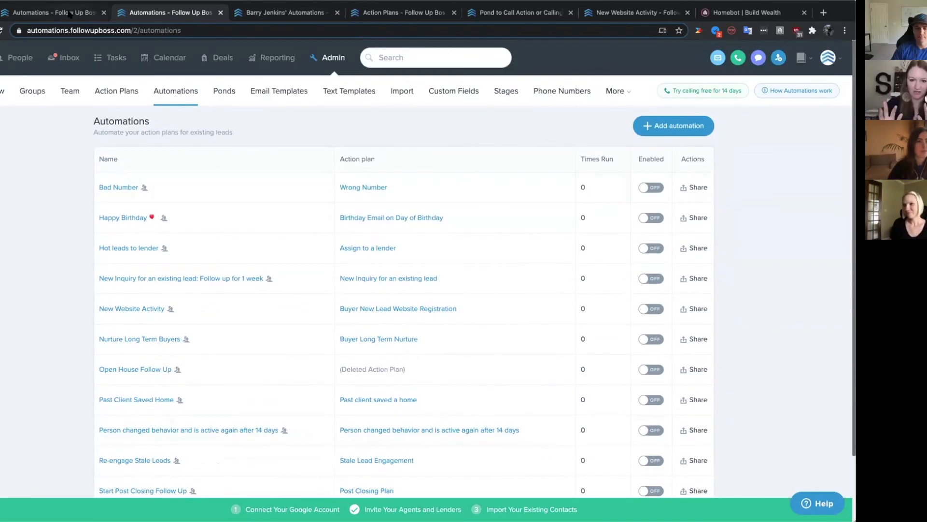
Step: Go to the team's live automations list and open the A Buyer action plan in a separate browser tab
{"action": "left_click", "coordinate": [69, 13]}
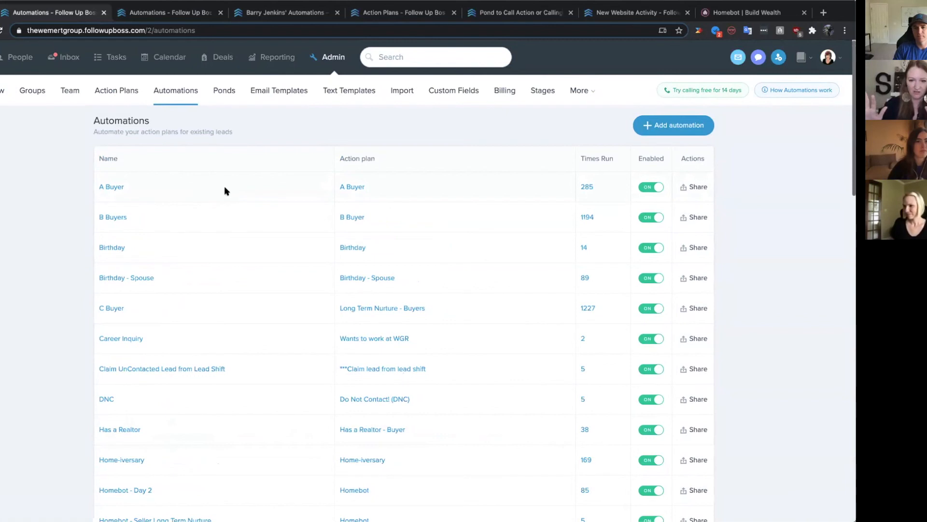
{"action": "right_click", "coordinate": [346, 191]}
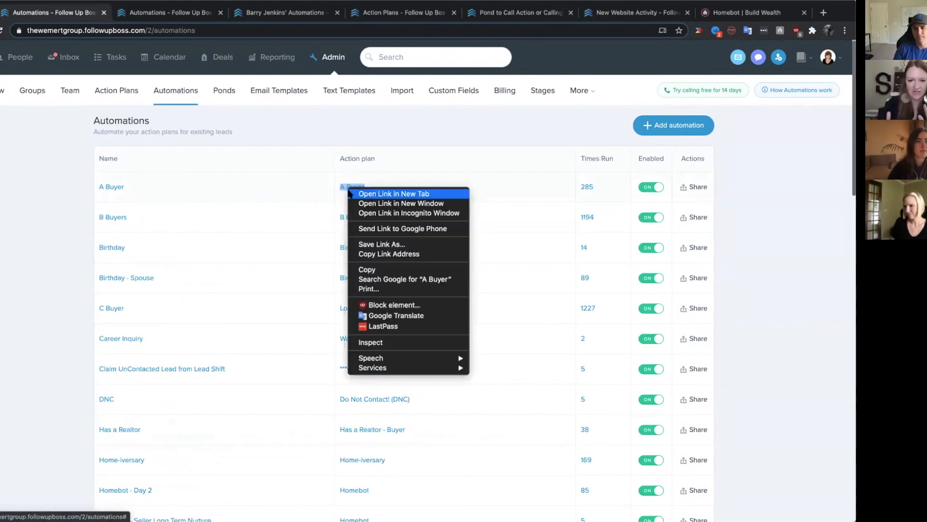
{"action": "left_click", "coordinate": [348, 193]}
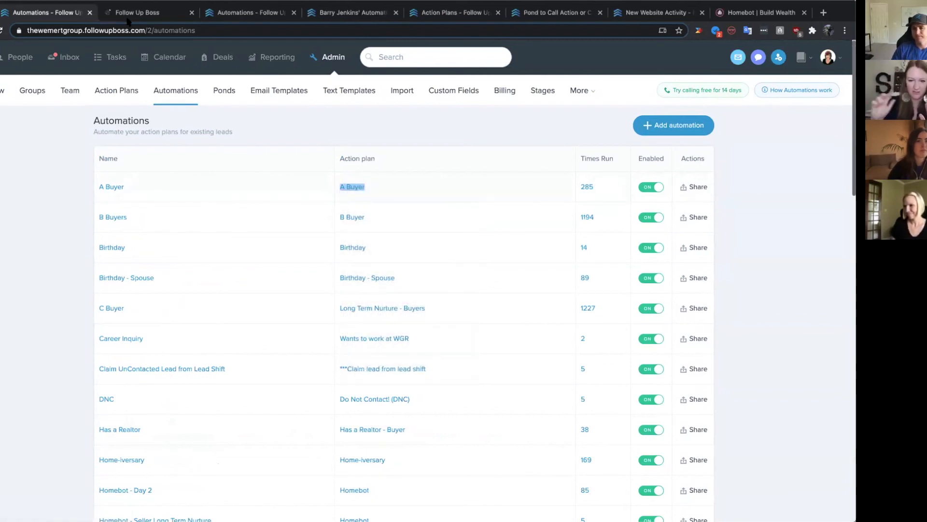
{"action": "left_click", "coordinate": [130, 16]}
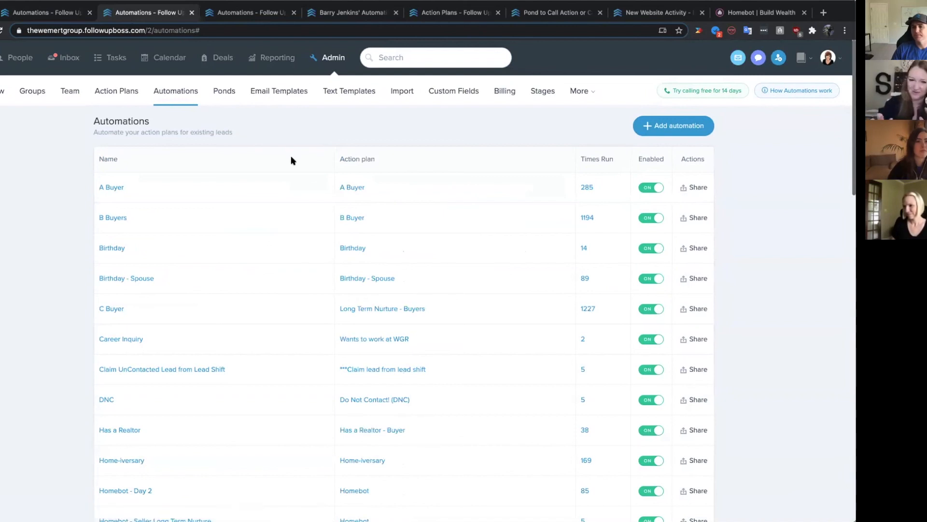
{"action": "left_click", "coordinate": [347, 188]}
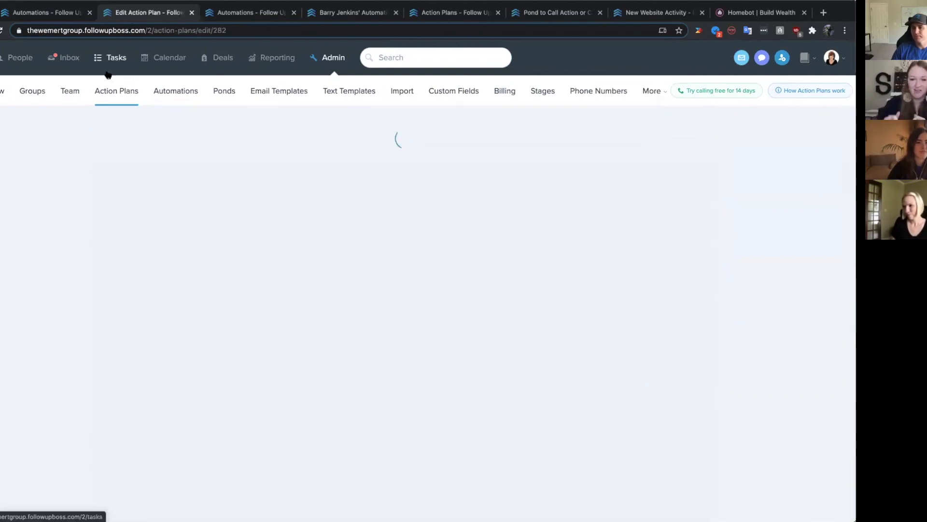
Step: Open the A Buyer automation and compare its trigger and action plan with the steps of the A Buyer action plan
{"action": "left_click", "coordinate": [63, 14]}
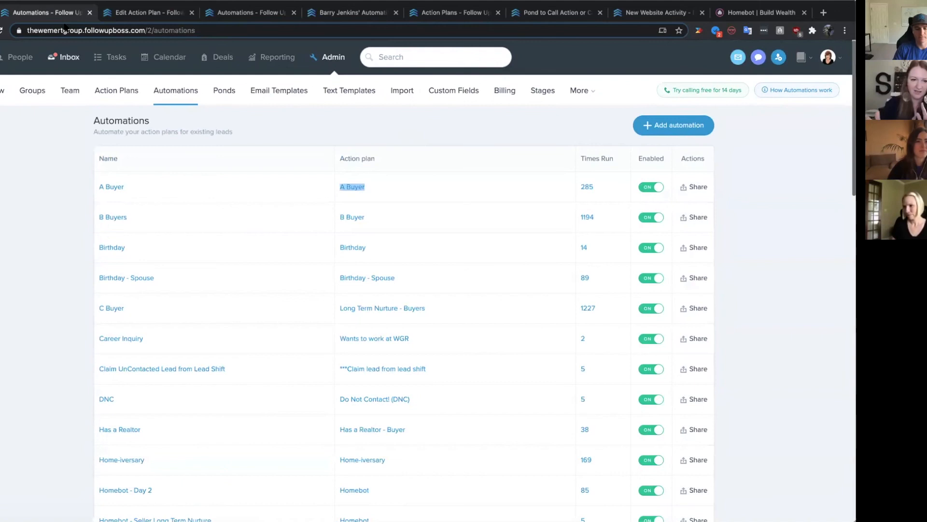
{"action": "left_click", "coordinate": [108, 185]}
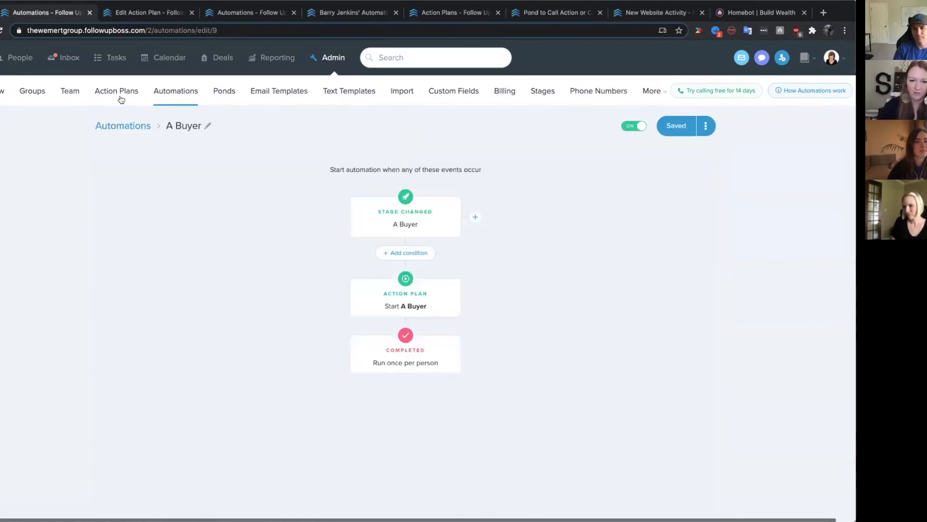
{"action": "left_click", "coordinate": [119, 18]}
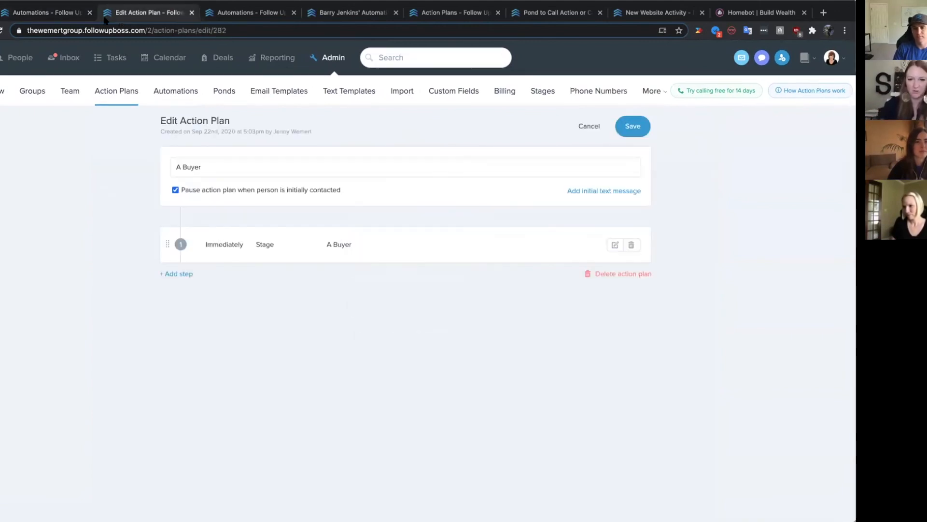
{"action": "left_click", "coordinate": [55, 20]}
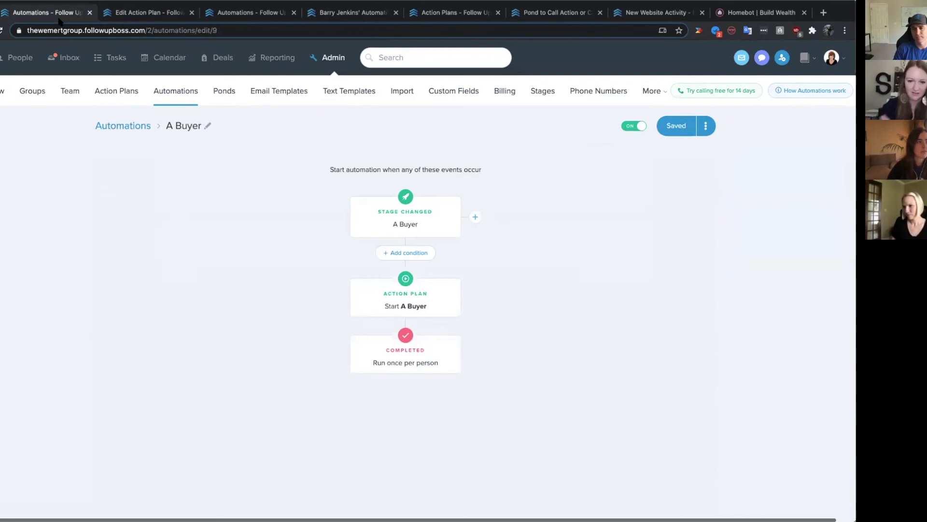
{"action": "left_click", "coordinate": [125, 16]}
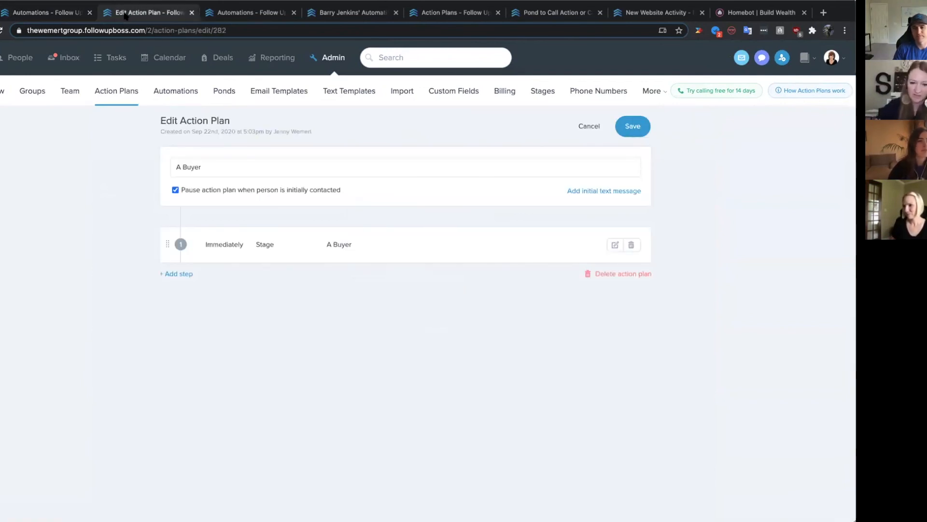
{"action": "left_click", "coordinate": [69, 15]}
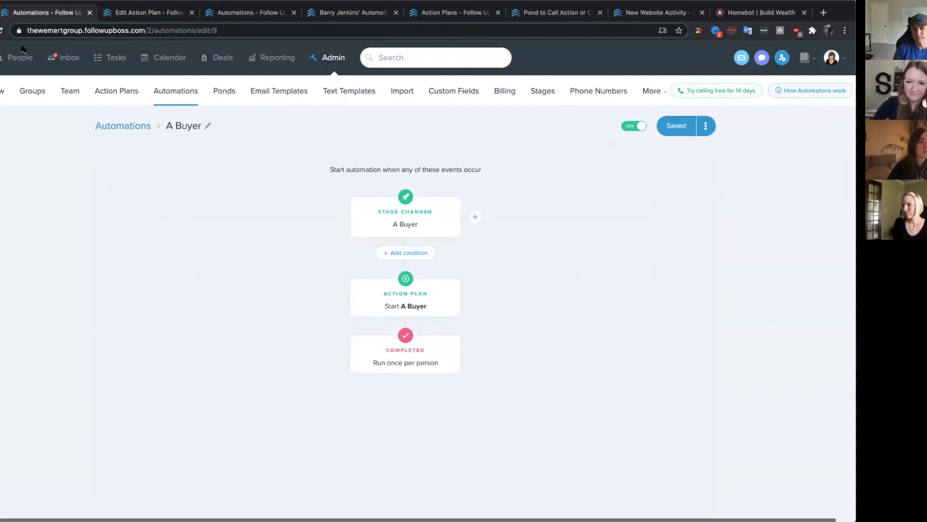
{"action": "left_click", "coordinate": [133, 19]}
{"action": "left_click", "coordinate": [77, 17]}
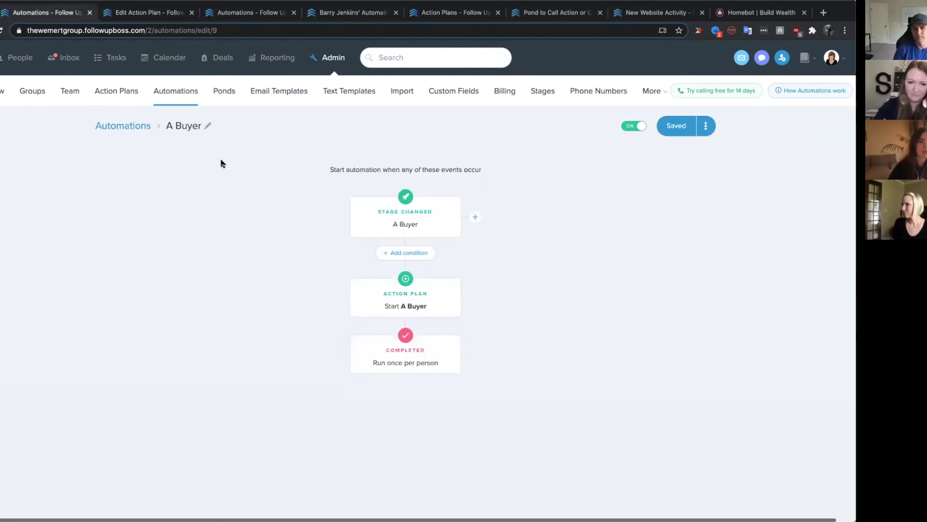
{"action": "left_click", "coordinate": [144, 18]}
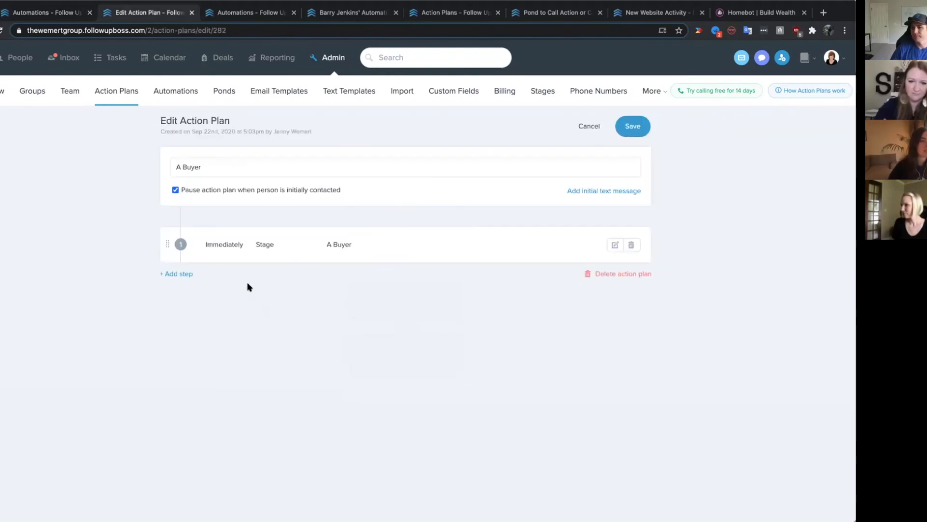